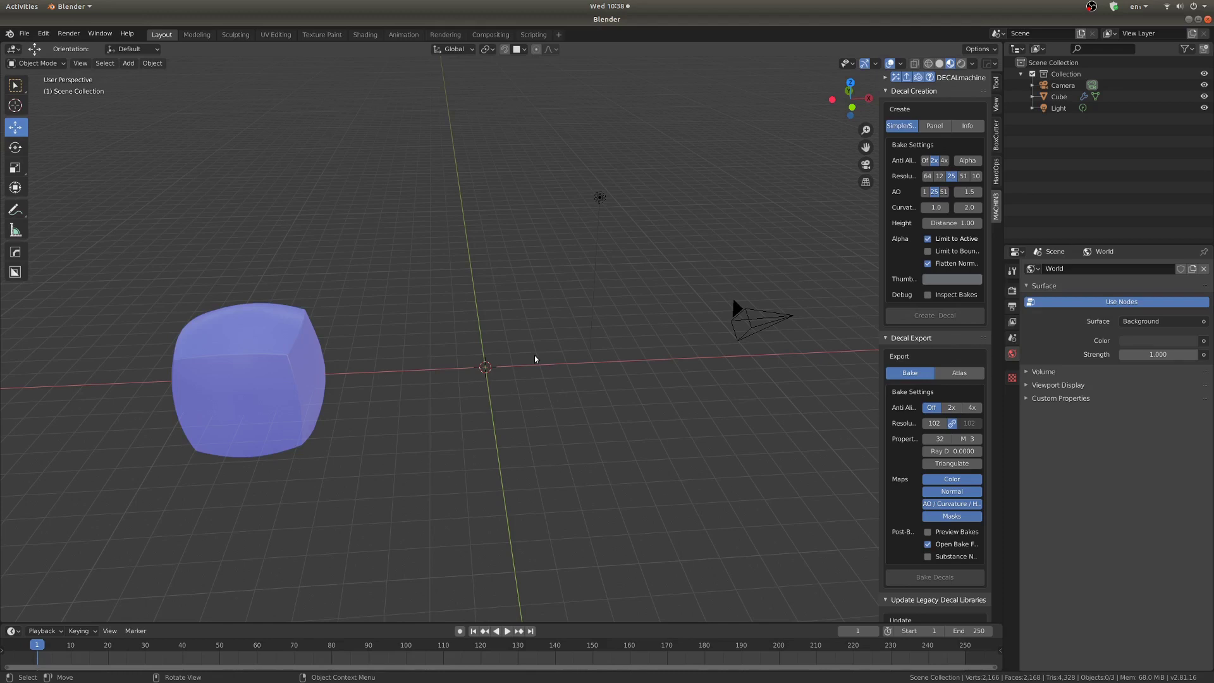
Compare the pie menus offered with the Move tool and with BoxCutter active, ending on the Move tool.
{"action": "middle_click_drag", "start_coordinate": [497, 383], "coordinate": [465, 401]}
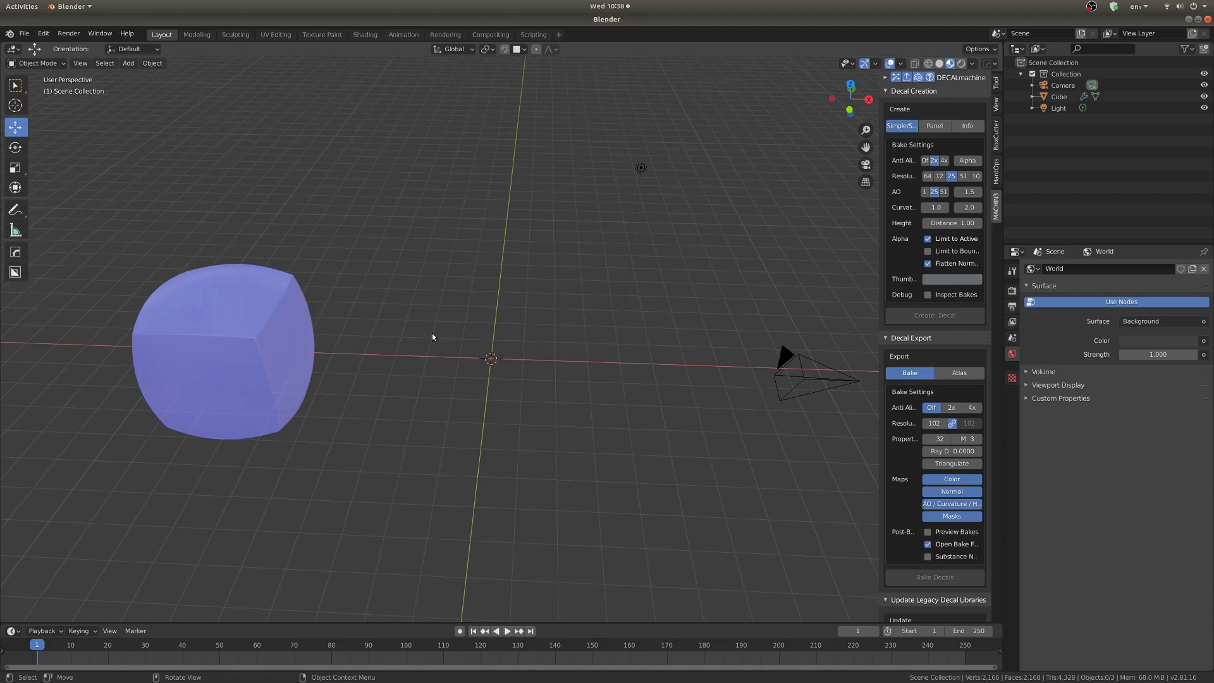
{"action": "scroll", "coordinate": [517, 363], "scroll_direction": "up", "scroll_amount": 1}
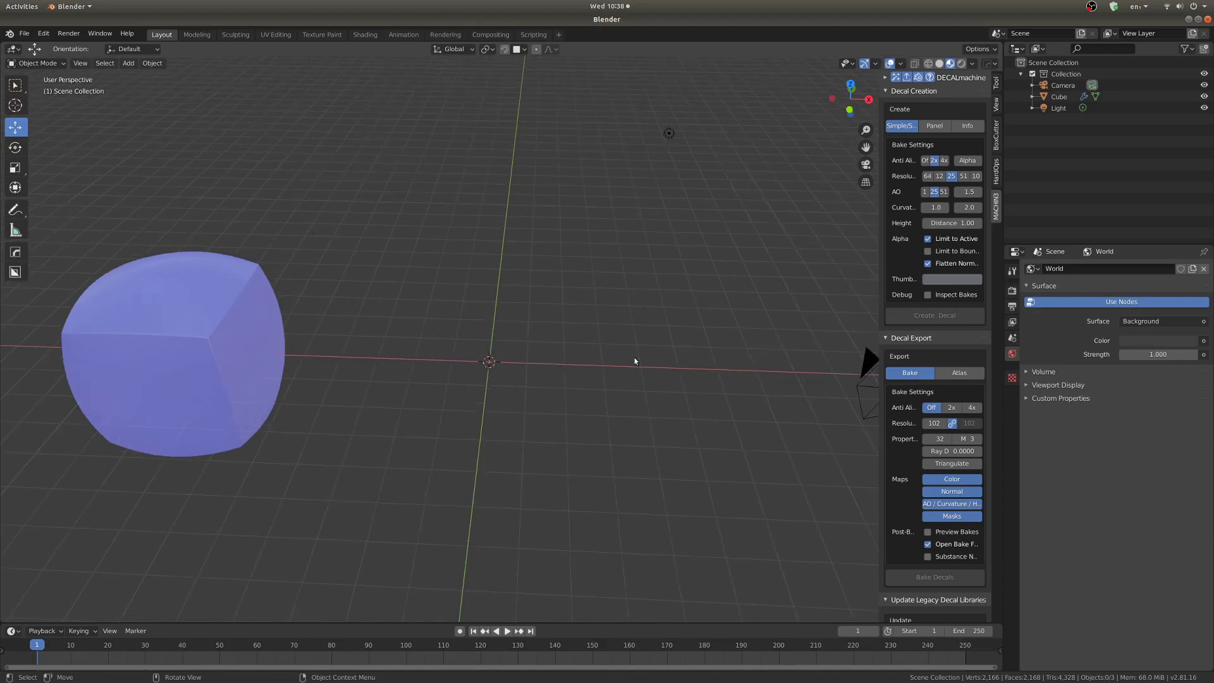
{"action": "middle_click_drag", "start_coordinate": [514, 284], "coordinate": [596, 333]}
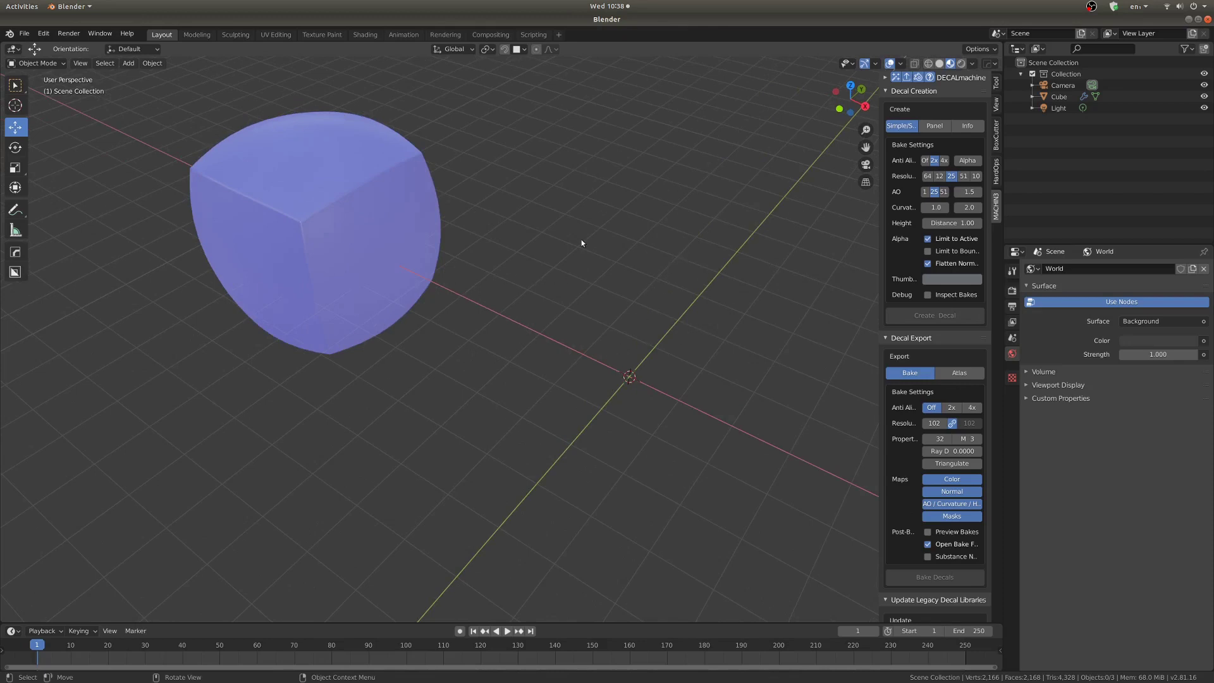
{"action": "key", "text": "d"}
{"action": "key", "text": "Escape"}
{"action": "key", "text": "w"}
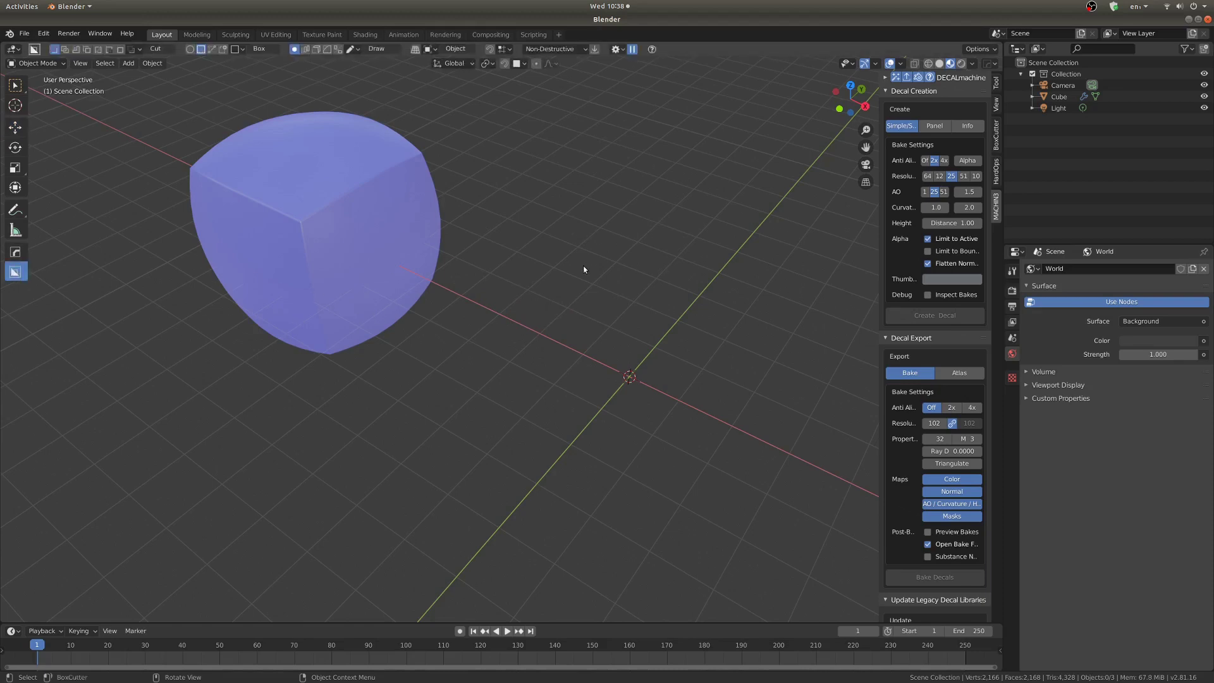
{"action": "key", "text": "d"}
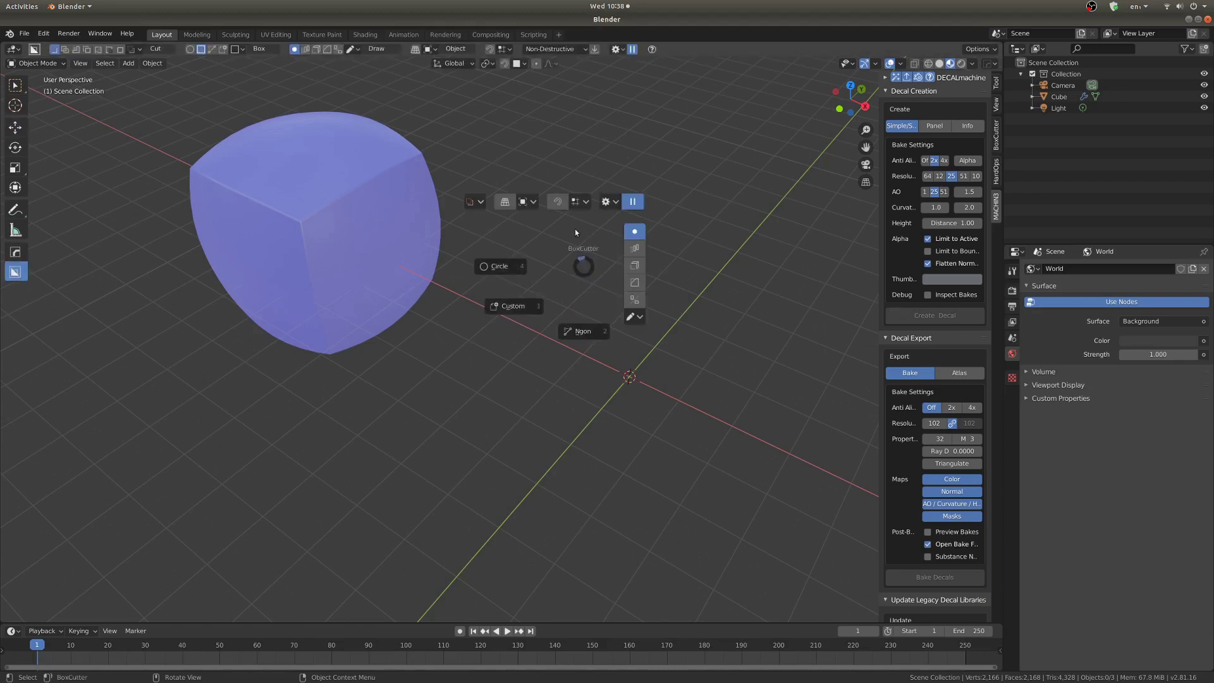
{"action": "key", "text": "Escape"}
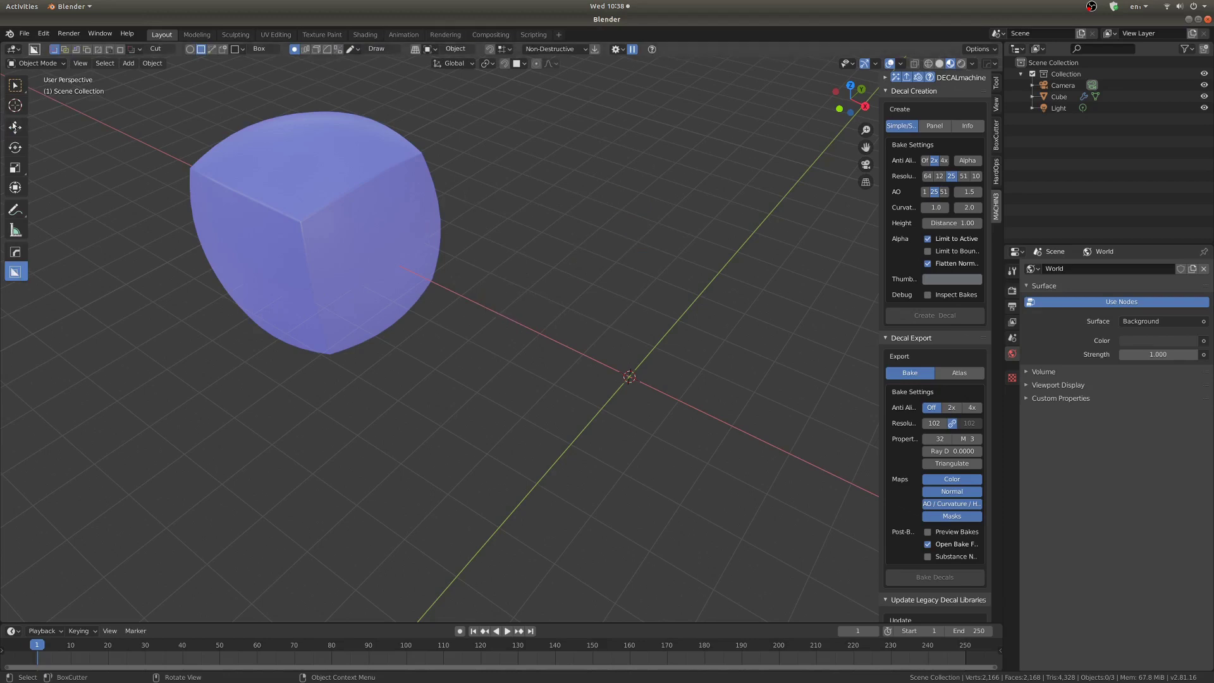
{"action": "left_click", "coordinate": [15, 127]}
{"action": "middle_click_drag", "start_coordinate": [679, 321], "coordinate": [600, 398]}
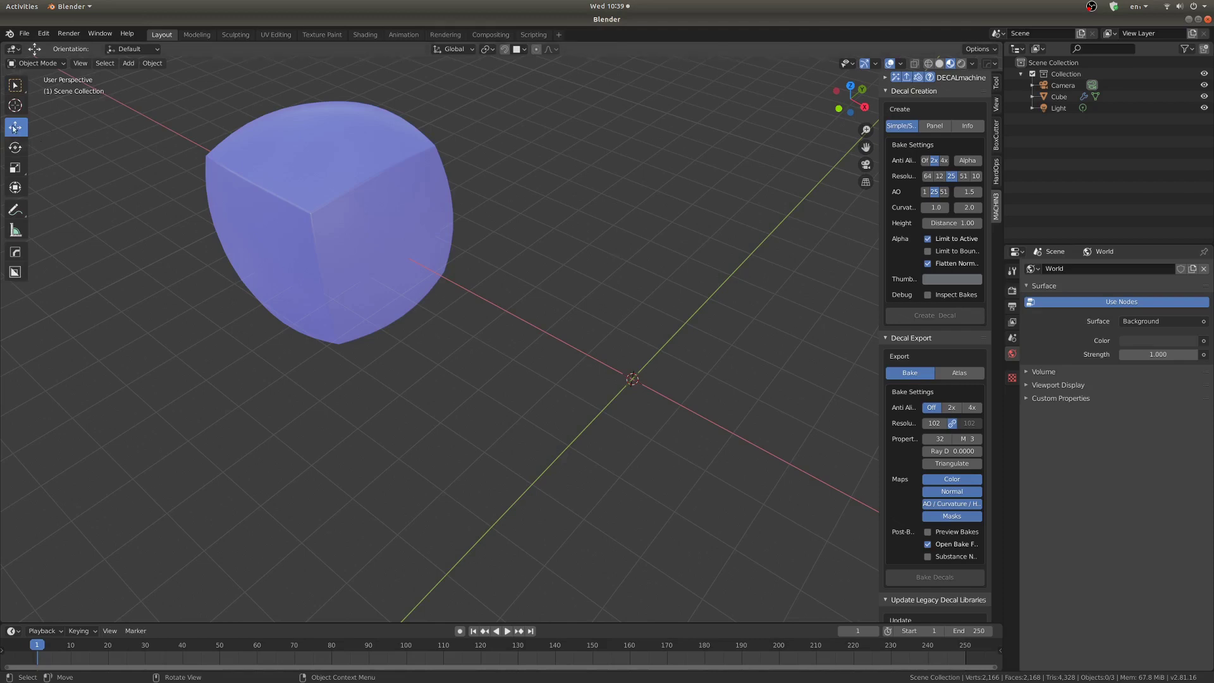
Toggle BoxCutter on and off, and view the DECALmachine pie menu with the Move tool active.
{"action": "scroll", "coordinate": [352, 157], "scroll_direction": "down", "scroll_amount": 4}
{"action": "middle_click_drag", "start_coordinate": [351, 157], "coordinate": [364, 152]}
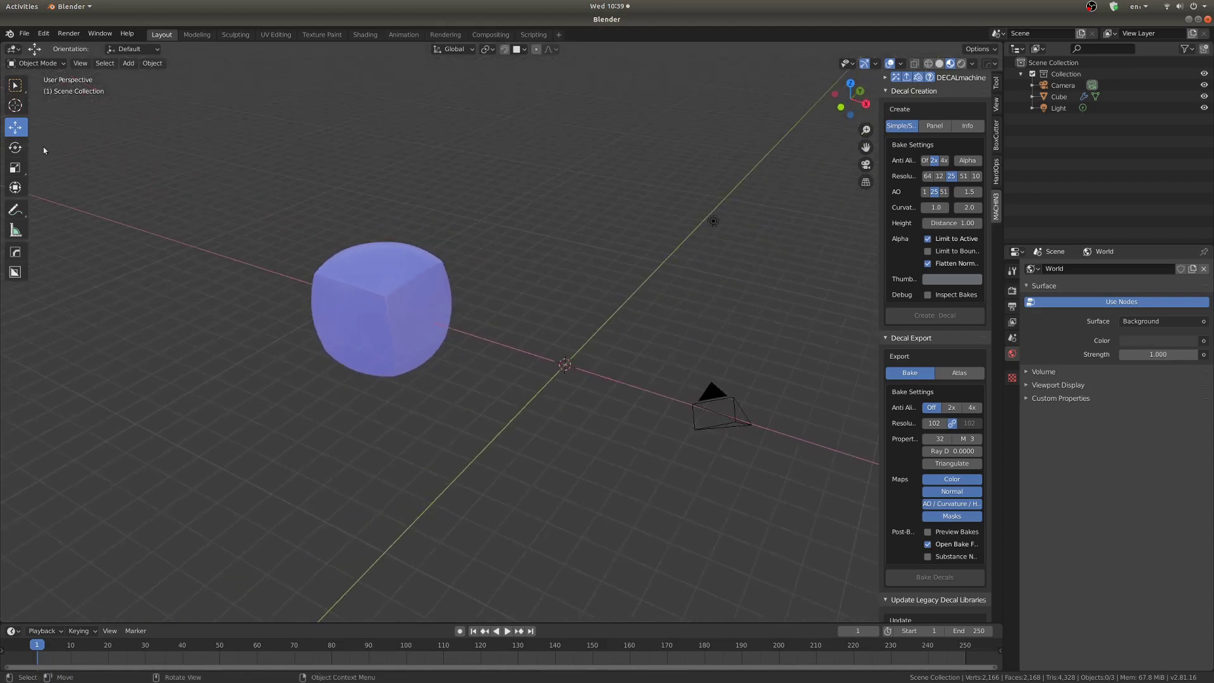
{"action": "left_click", "coordinate": [15, 272]}
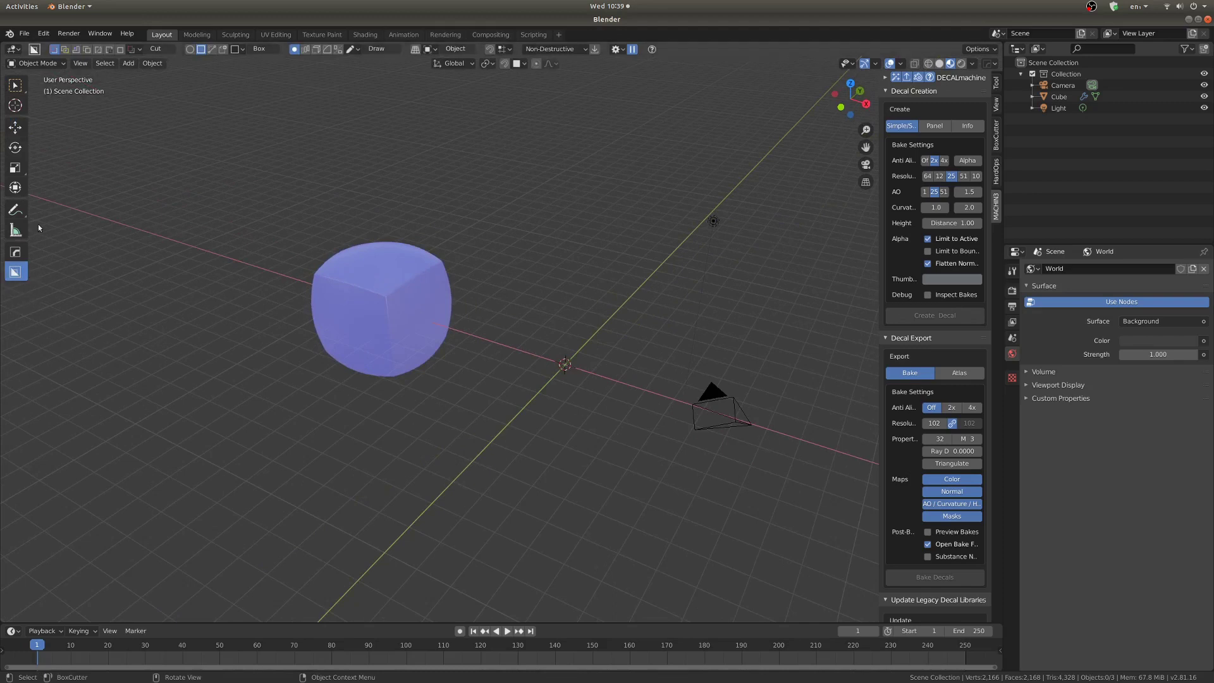
{"action": "left_click", "coordinate": [16, 129]}
{"action": "key", "text": "d"}
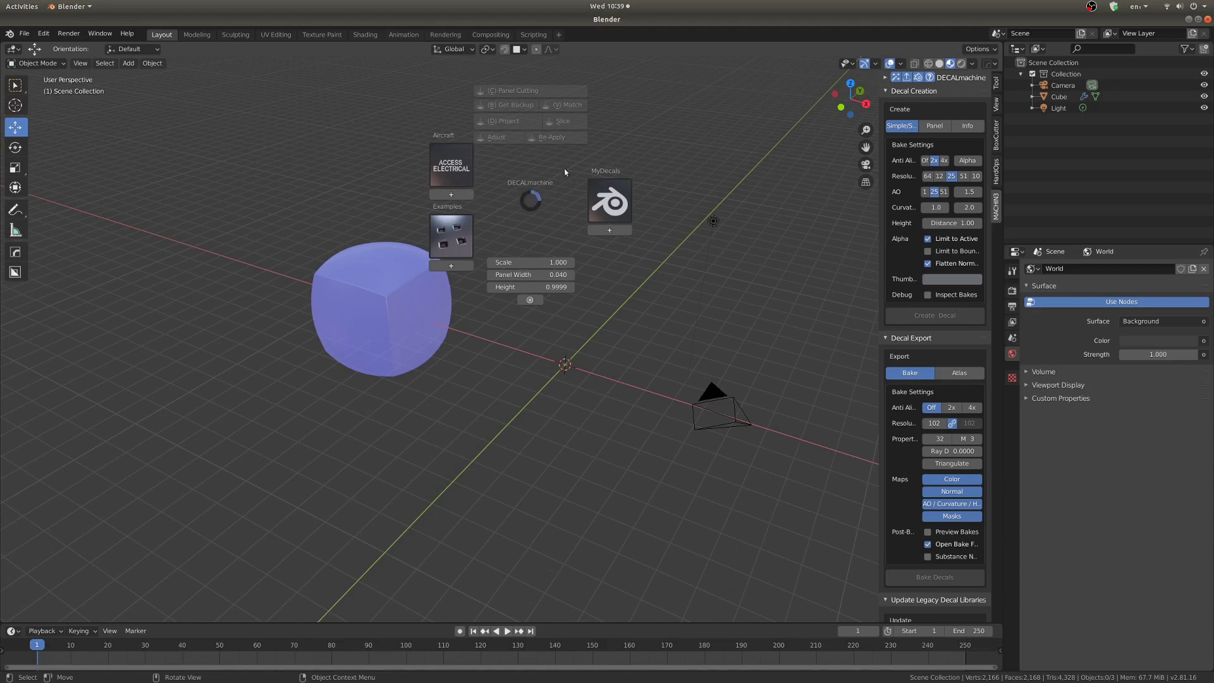
{"action": "key", "text": "Escape"}
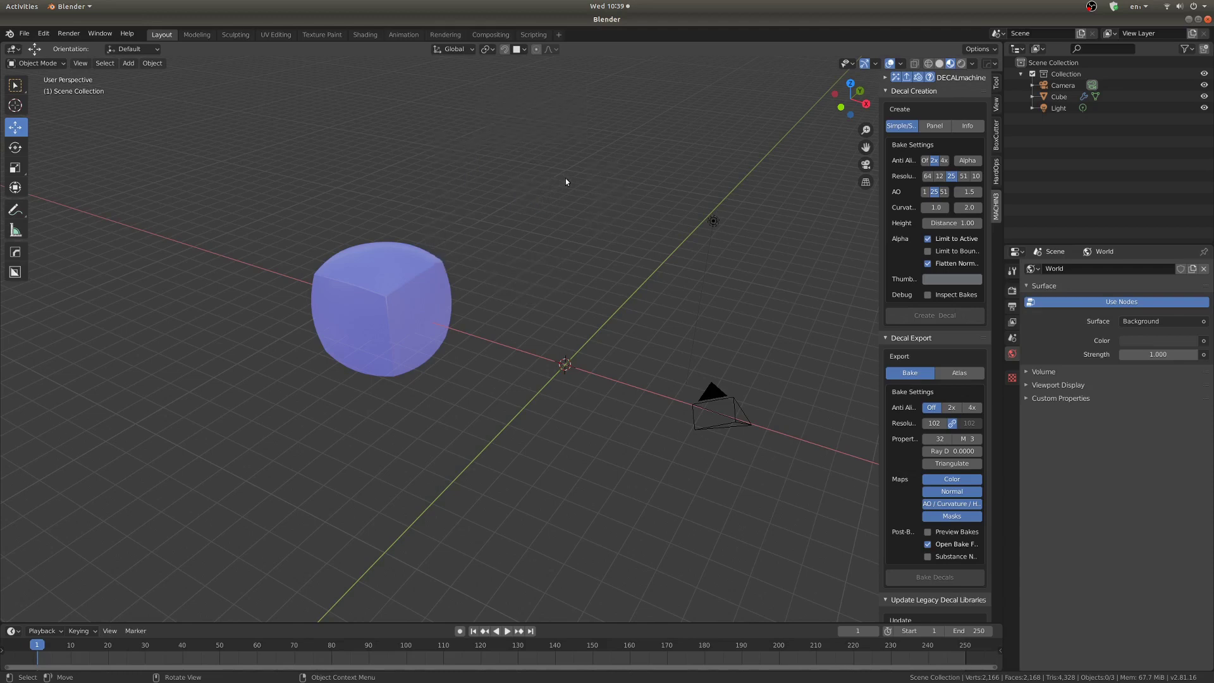
View the BoxCutter pie menu with BoxCutter active, and return to the Move tool.
{"action": "left_click", "coordinate": [14, 273]}
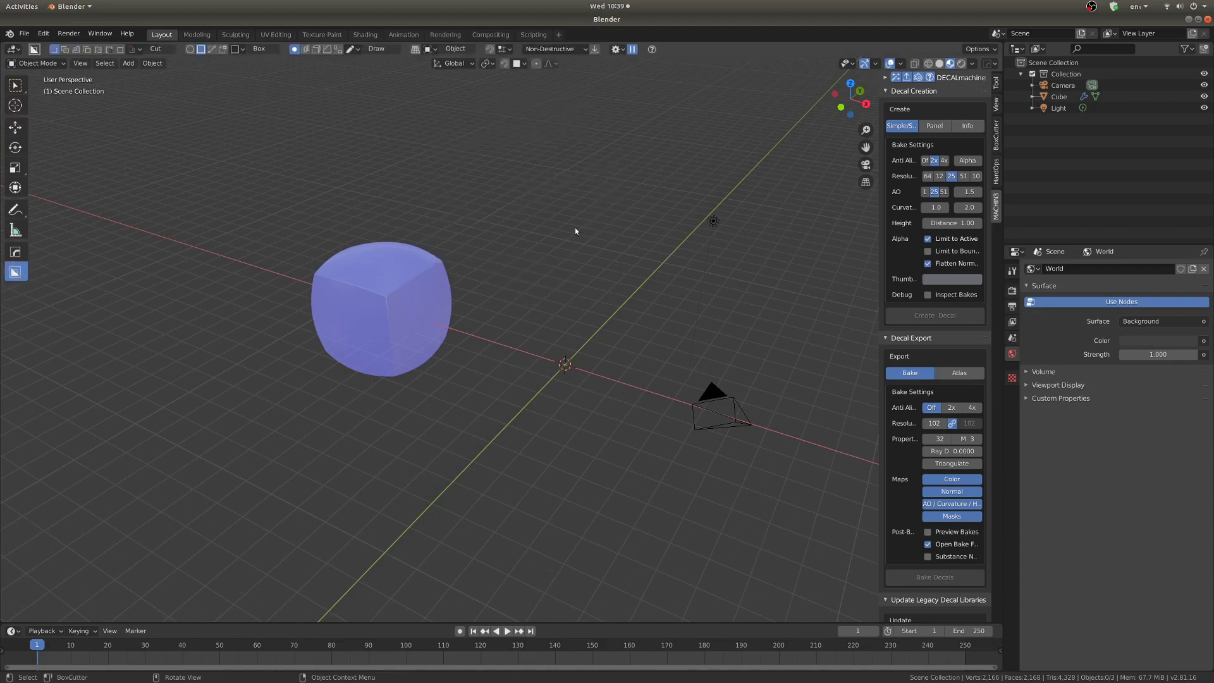
{"action": "key", "text": "d"}
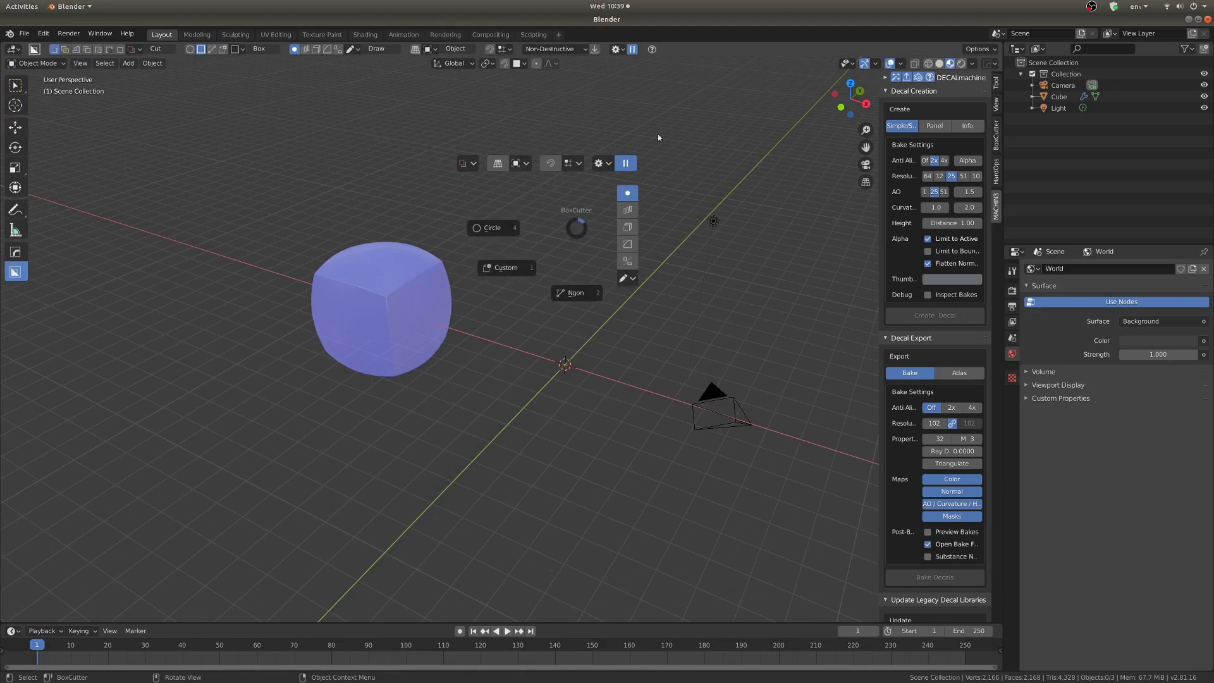
{"action": "key", "text": "Escape"}
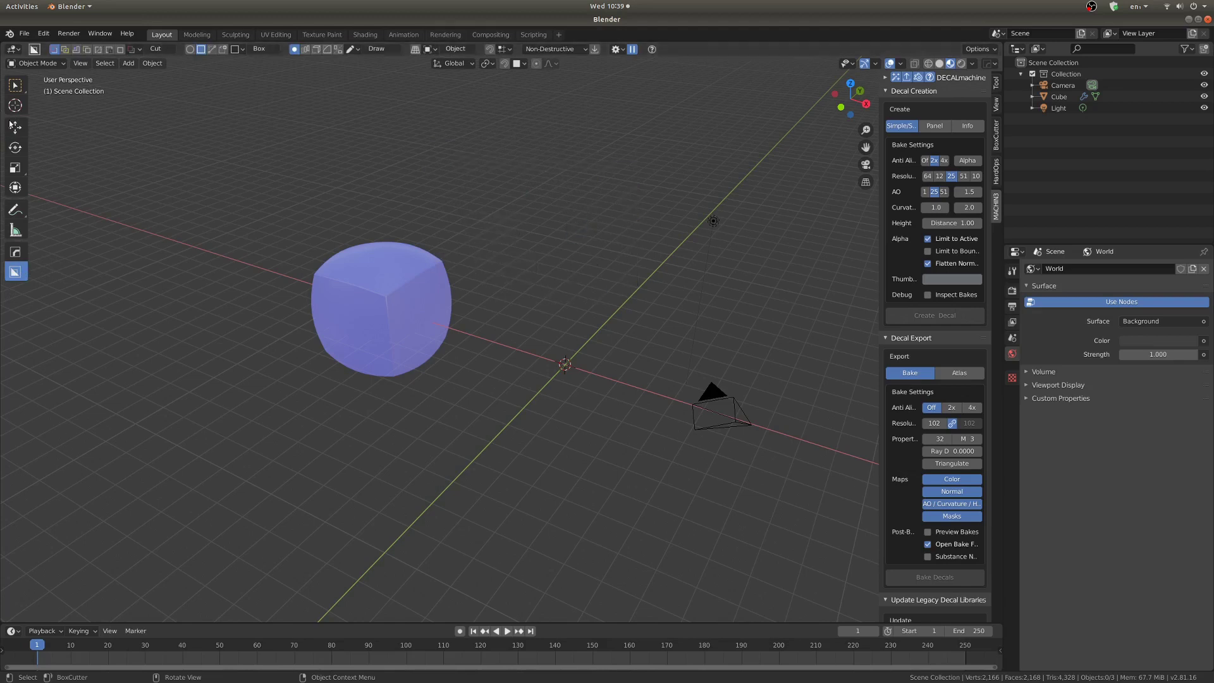
{"action": "left_click", "coordinate": [15, 127]}
Add a mesh plane at the world origin and frame it in the viewport.
{"action": "middle_click_drag", "start_coordinate": [430, 245], "coordinate": [586, 271]}
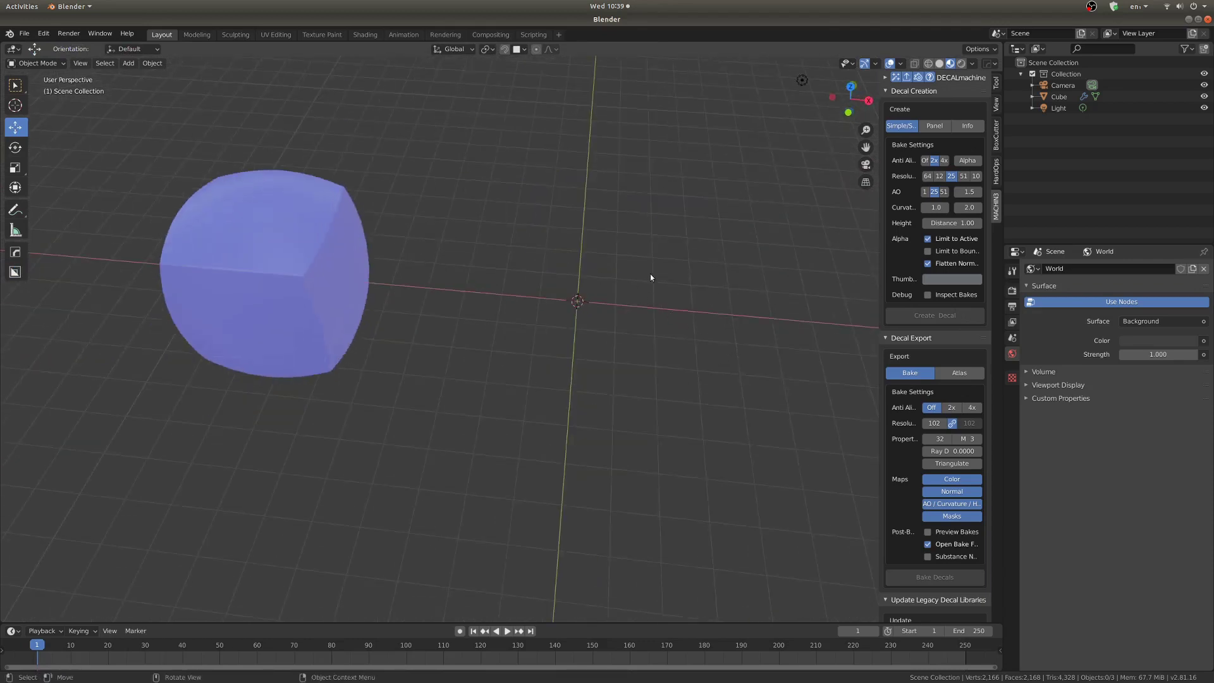
{"action": "scroll", "coordinate": [633, 289], "scroll_direction": "up", "scroll_amount": 2}
{"action": "key", "text": "shift+a"}
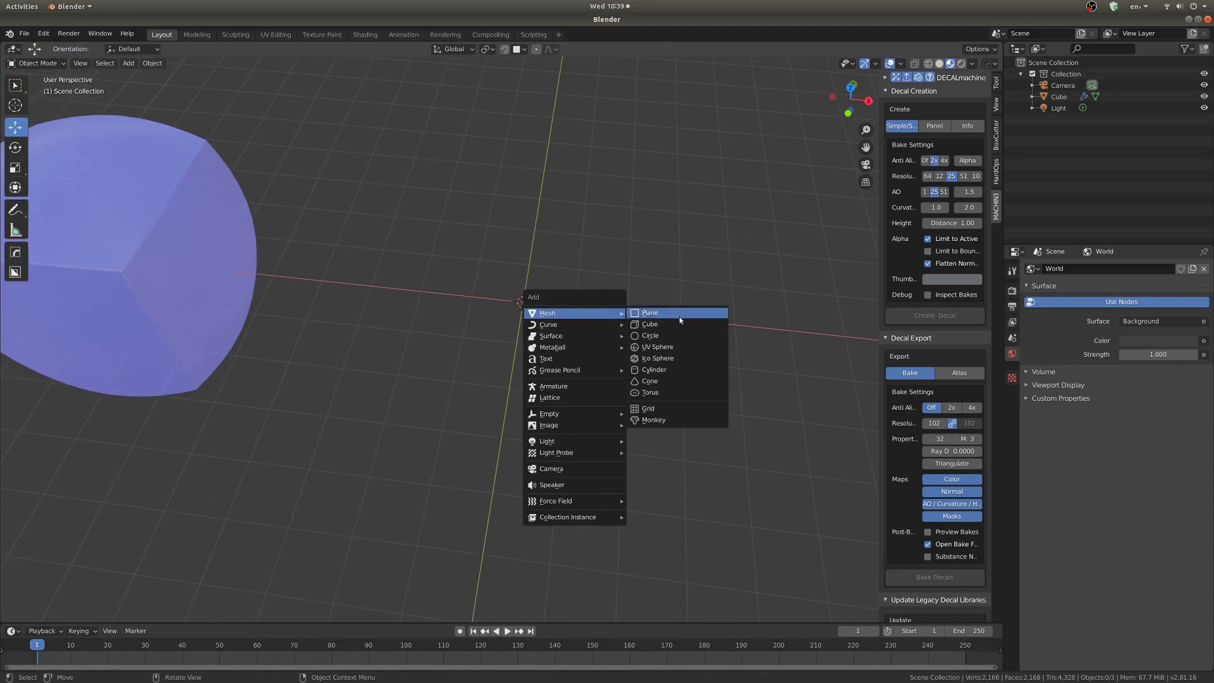
{"action": "left_click", "coordinate": [680, 314]}
{"action": "scroll", "coordinate": [524, 319], "scroll_direction": "up", "scroll_amount": 2}
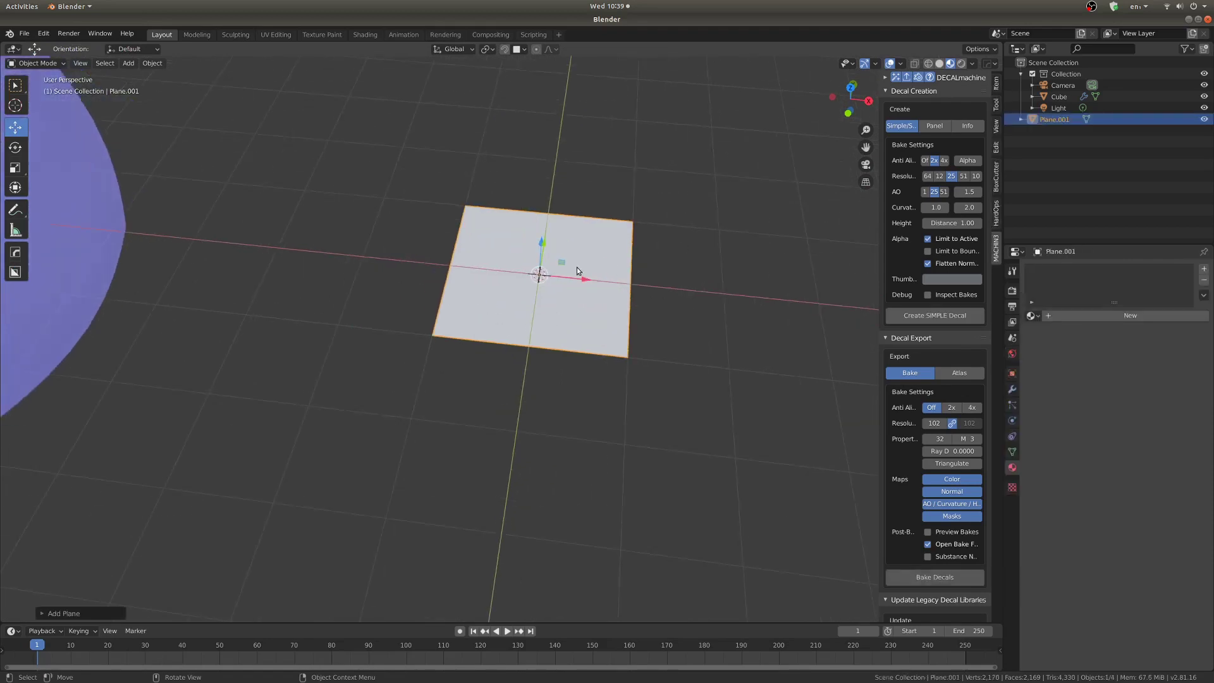
{"action": "key", "text": "KP_Decimal"}
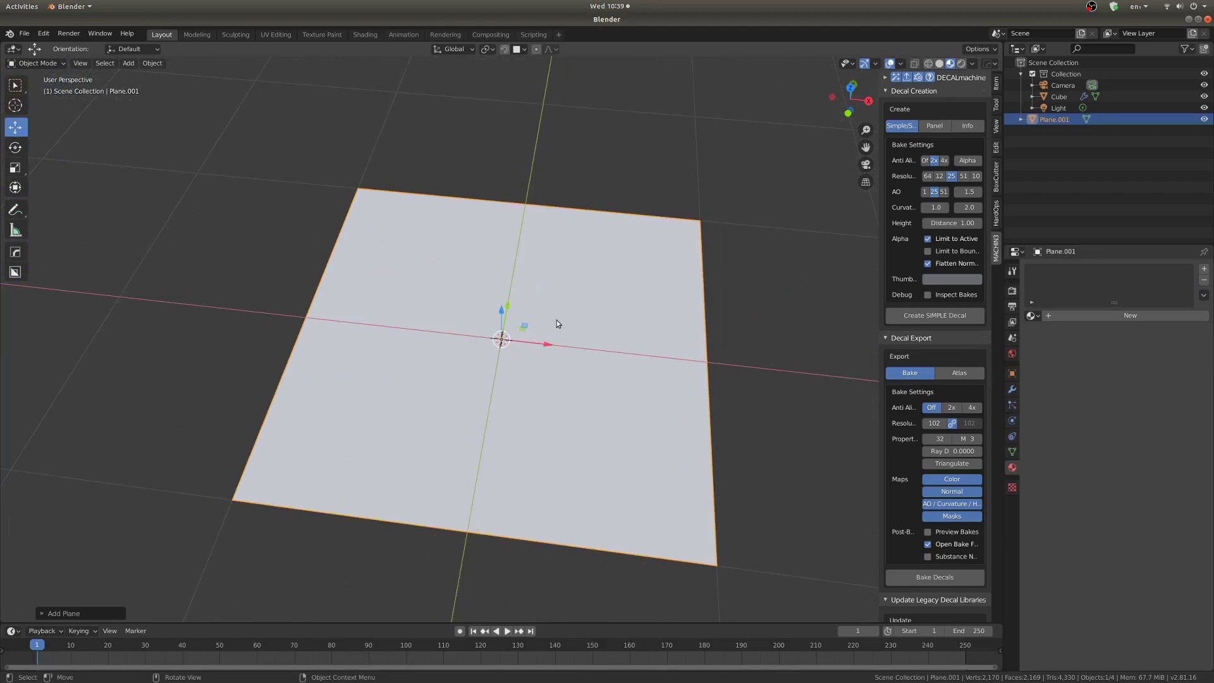
Scale the plane along X to about twice its width.
{"action": "scroll", "coordinate": [547, 345], "scroll_direction": "down", "scroll_amount": 5}
{"action": "scroll", "coordinate": [568, 345], "scroll_direction": "up", "scroll_amount": 1}
{"action": "middle_click_drag", "start_coordinate": [568, 345], "coordinate": [549, 359]}
{"action": "key", "text": "s"}
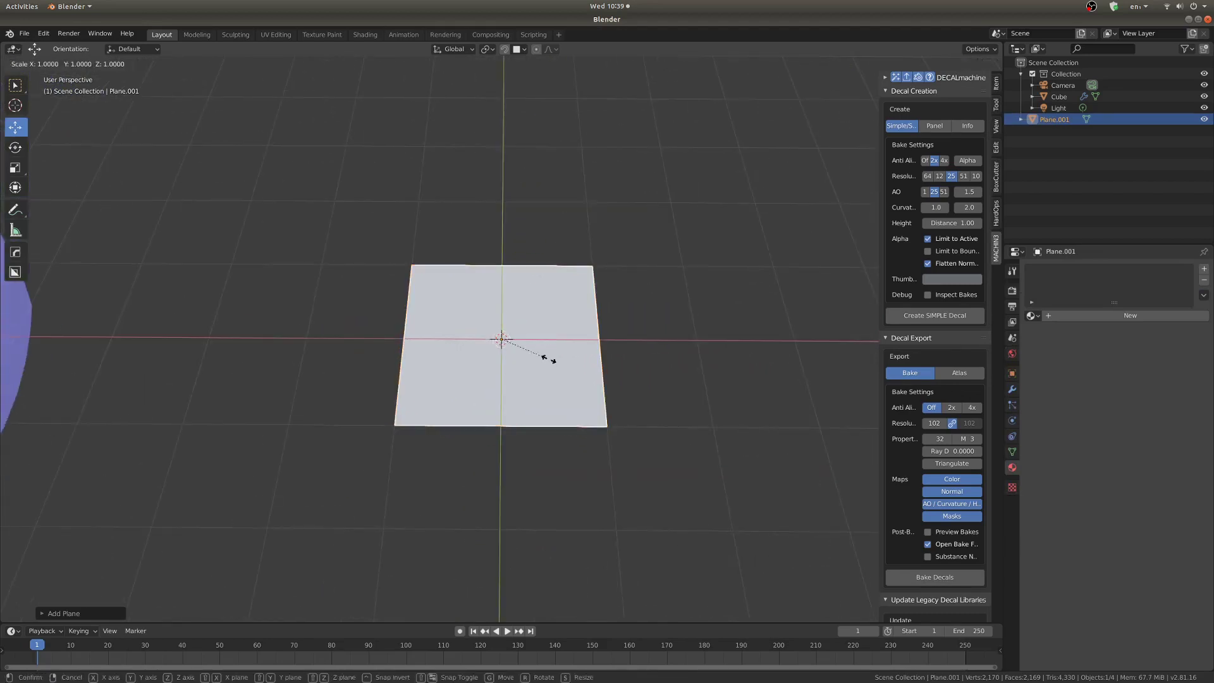
{"action": "key", "text": "x"}
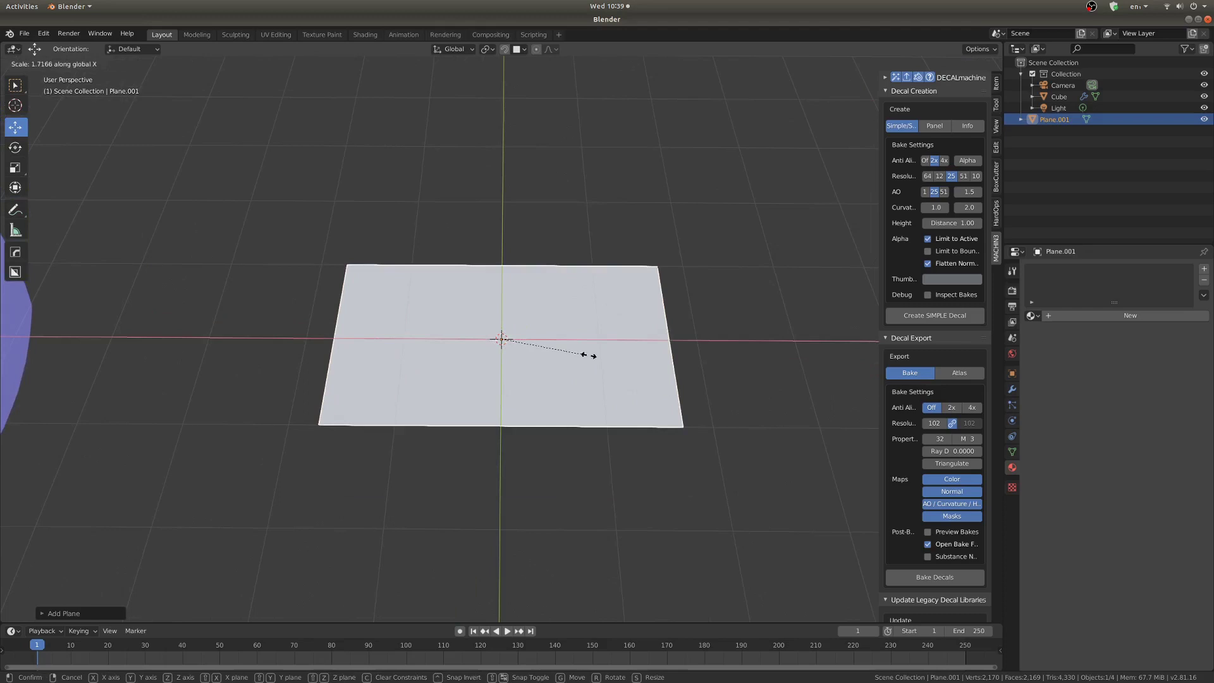
{"action": "left_click", "coordinate": [601, 360]}
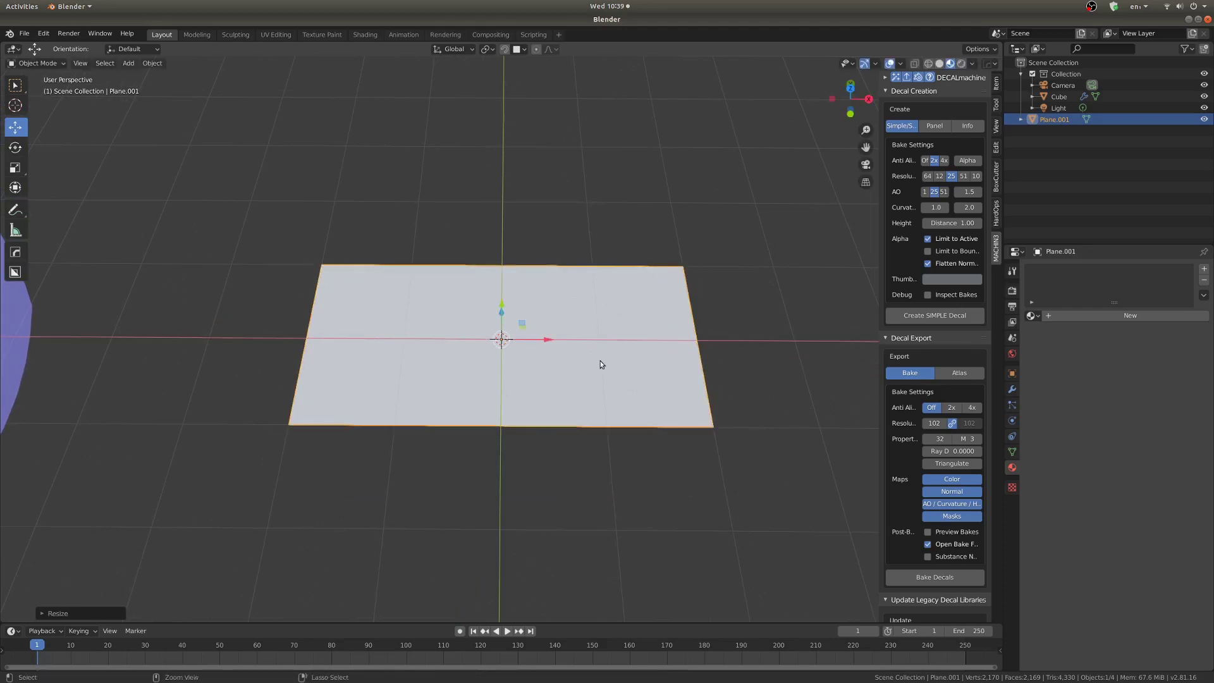
Inset the plane's face in Edit Mode to form a narrow rectangular border.
{"action": "key", "text": "ctrl+Tab"}
{"action": "left_click", "coordinate": [577, 404]}
{"action": "middle_click_drag", "start_coordinate": [577, 404], "coordinate": [627, 338]}
{"action": "middle_click_drag", "start_coordinate": [687, 260], "coordinate": [609, 378]}
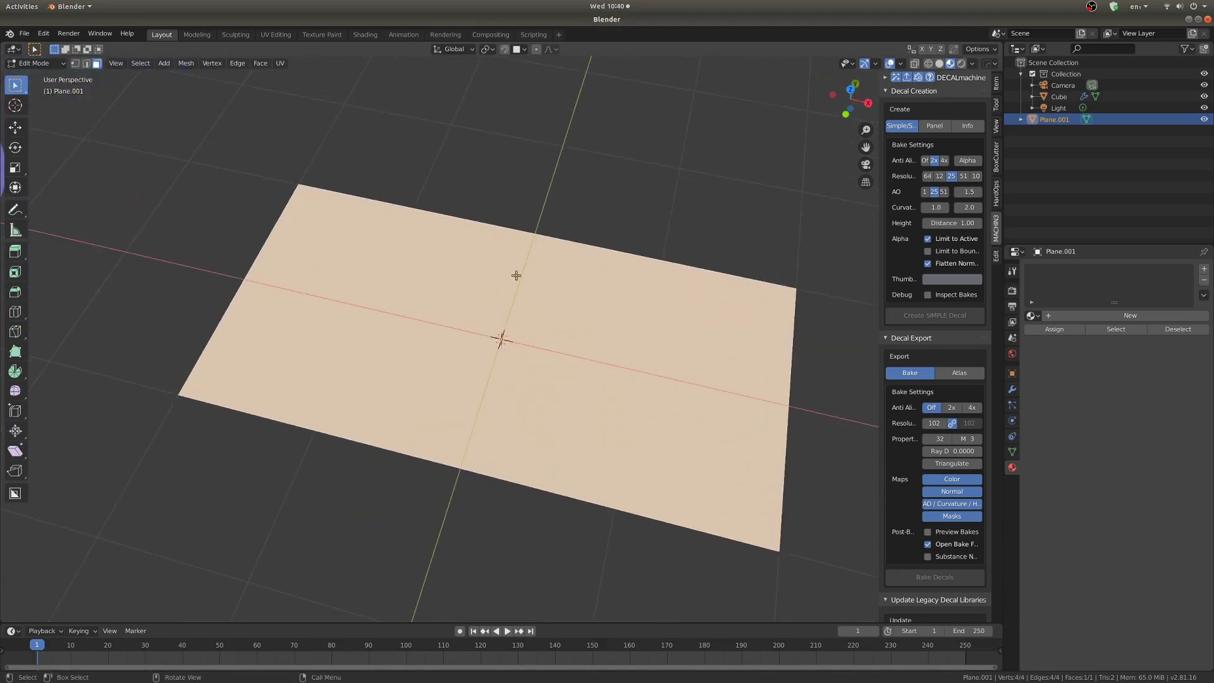
{"action": "key", "text": "i"}
{"action": "left_click", "coordinate": [603, 295]}
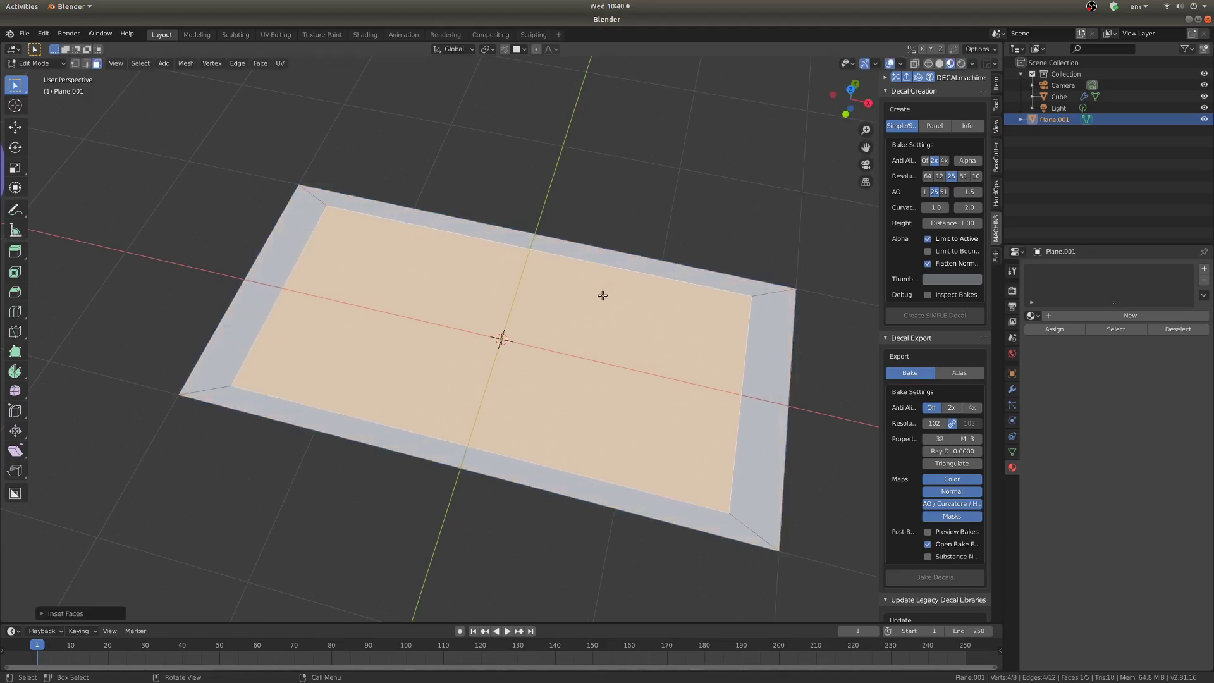
Scale the inset face along Y to about 0.82 to even out the border.
{"action": "middle_click_drag", "start_coordinate": [433, 300], "coordinate": [681, 298]}
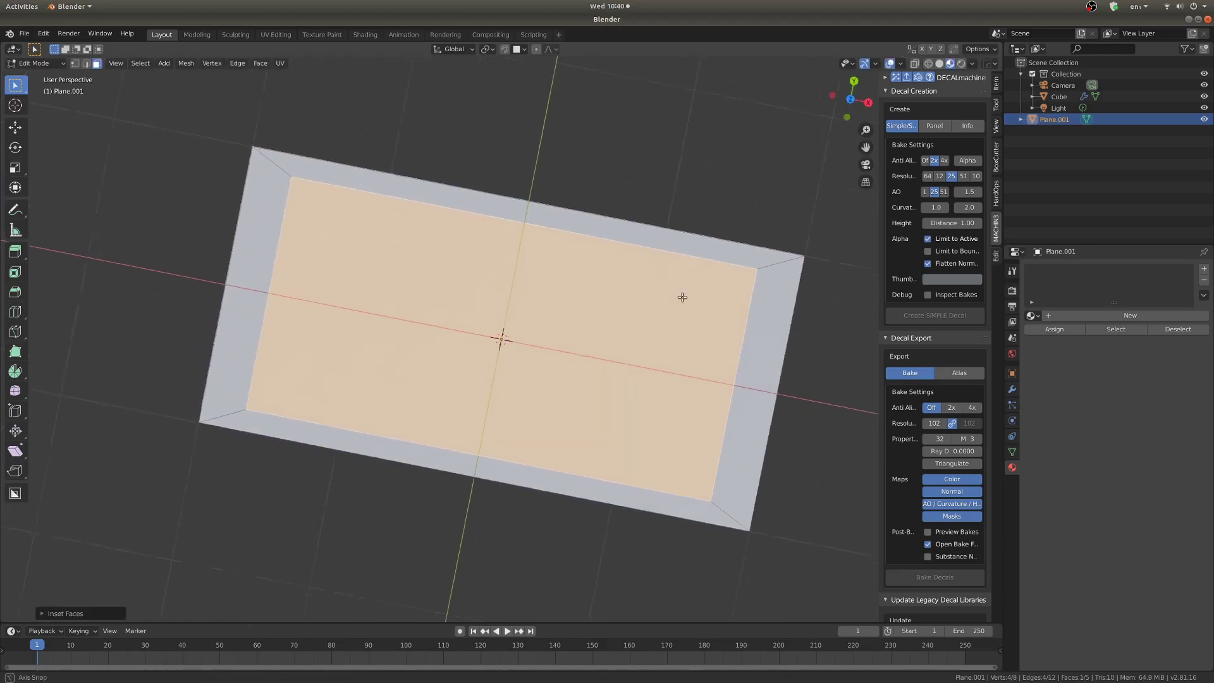
{"action": "key", "text": "s"}
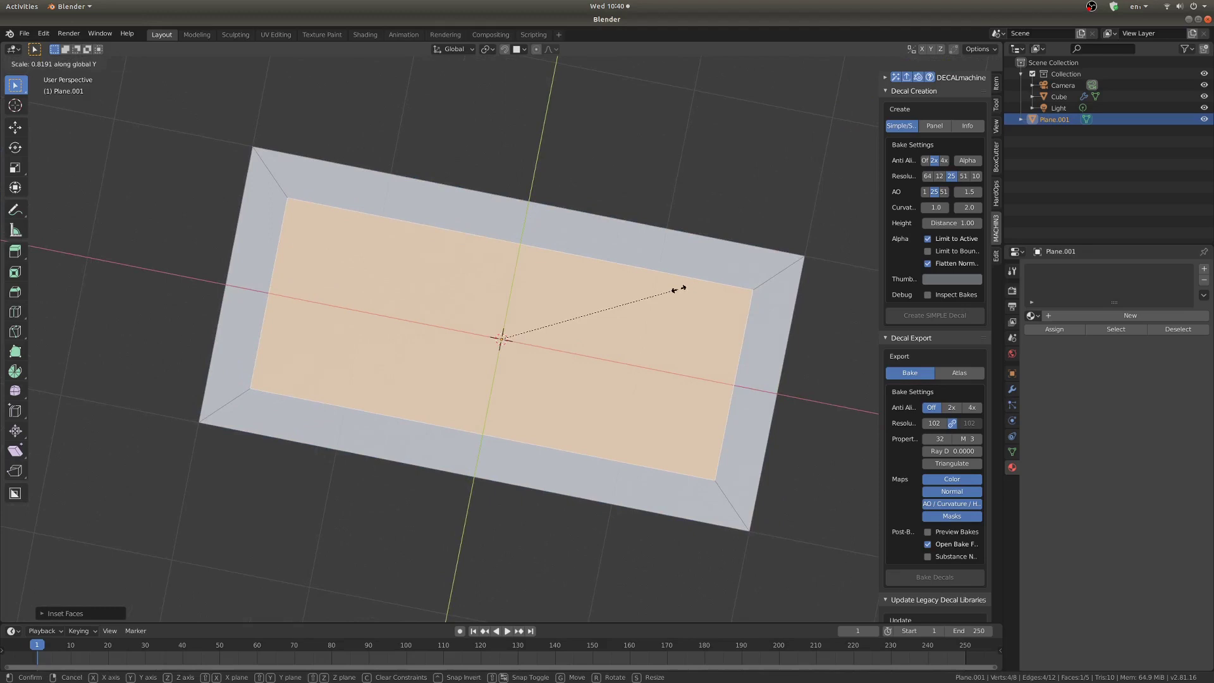
{"action": "left_click", "coordinate": [677, 287]}
Inset the central face again to add a thin inner border.
{"action": "scroll", "coordinate": [660, 301], "scroll_direction": "up", "scroll_amount": 3}
{"action": "middle_click_drag", "start_coordinate": [660, 302], "coordinate": [566, 337]}
{"action": "middle_click_drag", "start_coordinate": [727, 341], "coordinate": [732, 361]}
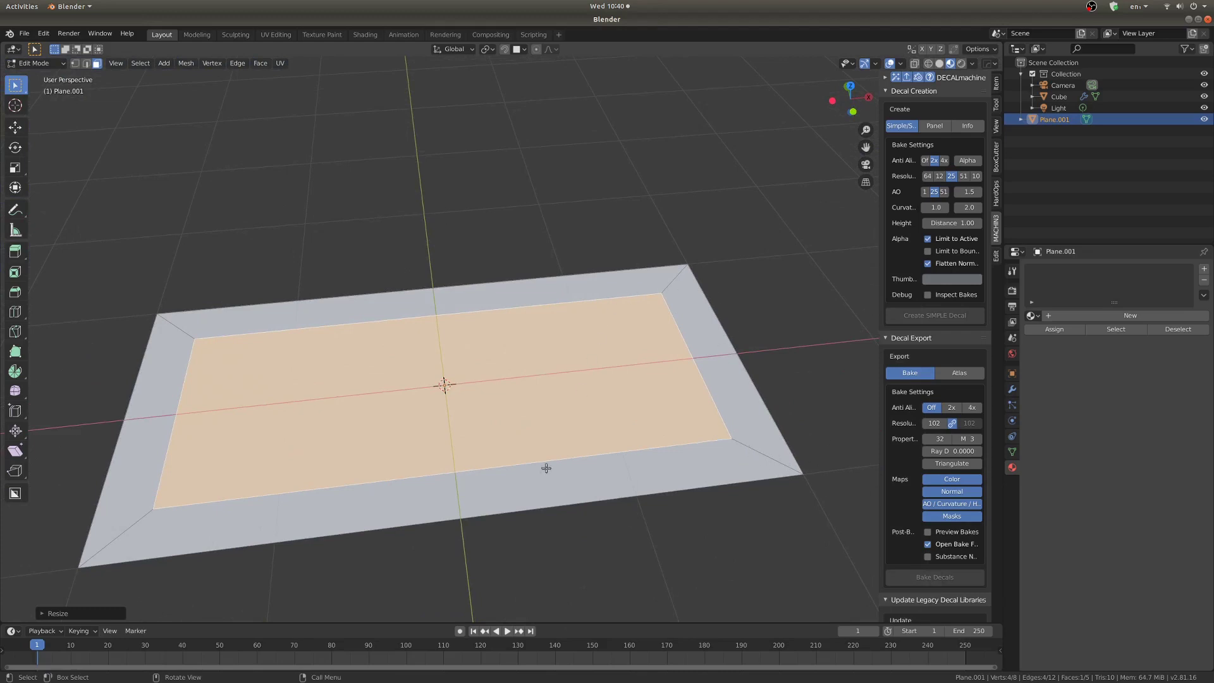
{"action": "key", "text": "i"}
{"action": "left_click", "coordinate": [626, 400]}
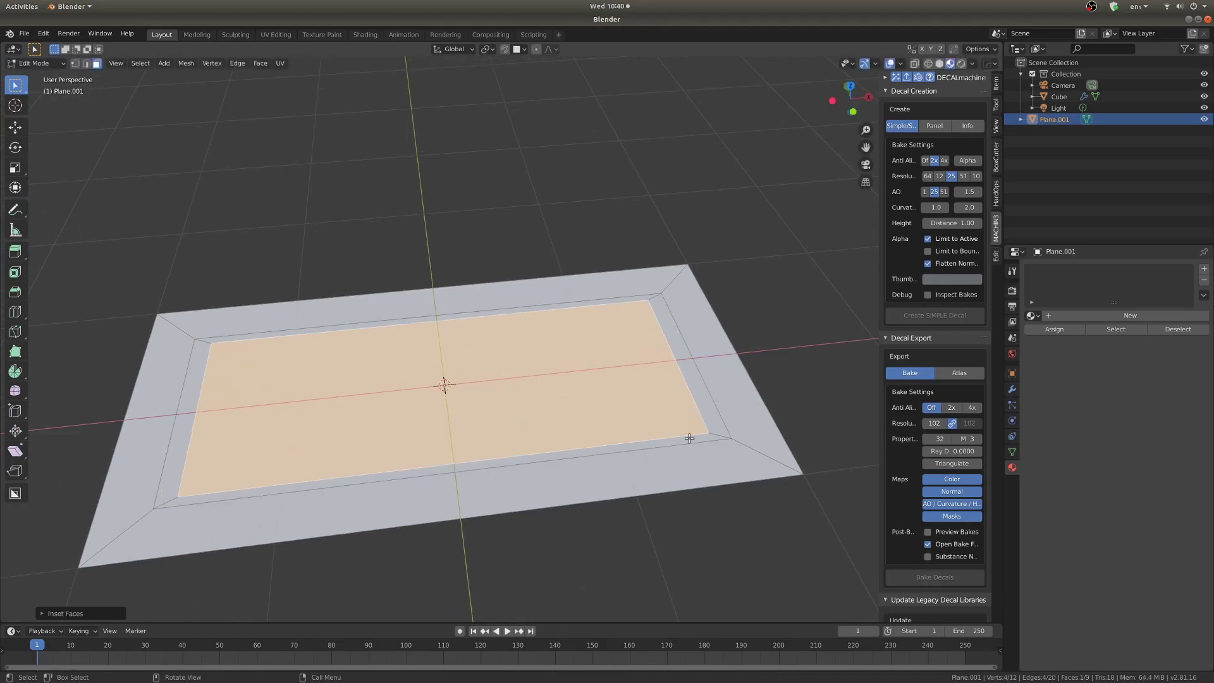
Raise the central face slightly above the surrounding border.
{"action": "middle_click_drag", "start_coordinate": [691, 438], "coordinate": [726, 390]}
{"action": "key", "text": "g"}
{"action": "left_click", "coordinate": [659, 401]}
Inset the raised face slightly and extrude it downward to form a rectangular recess.
{"action": "middle_click_drag", "start_coordinate": [757, 342], "coordinate": [741, 393]}
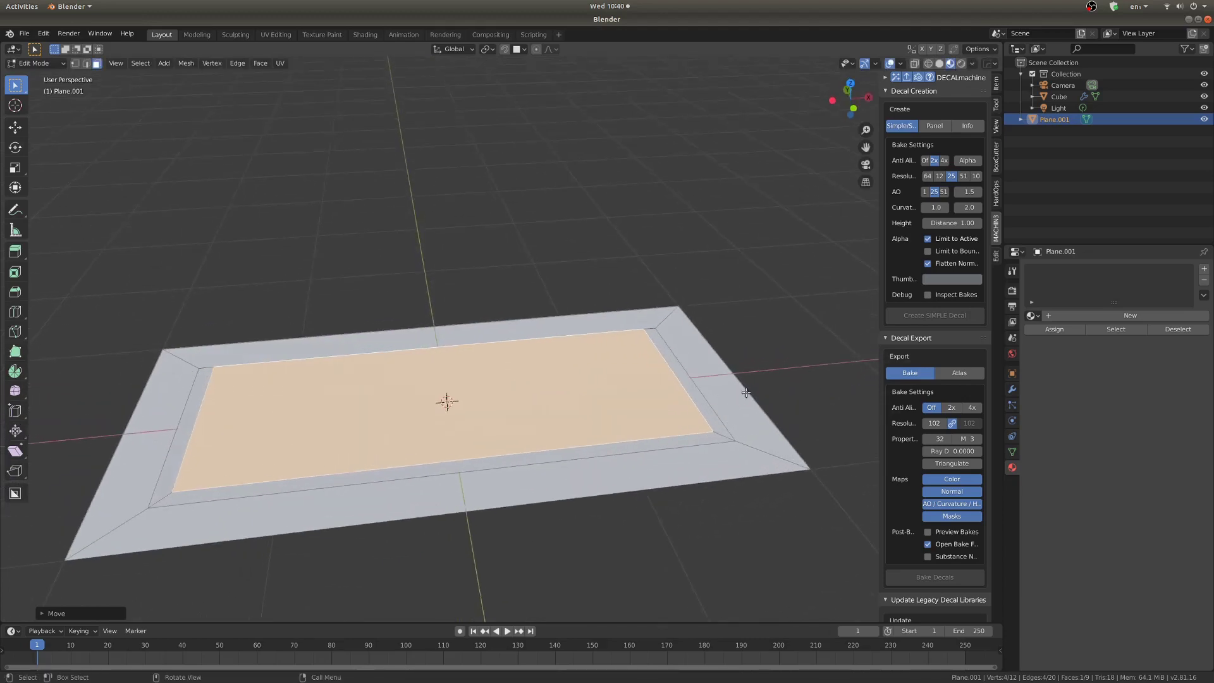
{"action": "key", "text": "i"}
{"action": "left_click", "coordinate": [738, 392]}
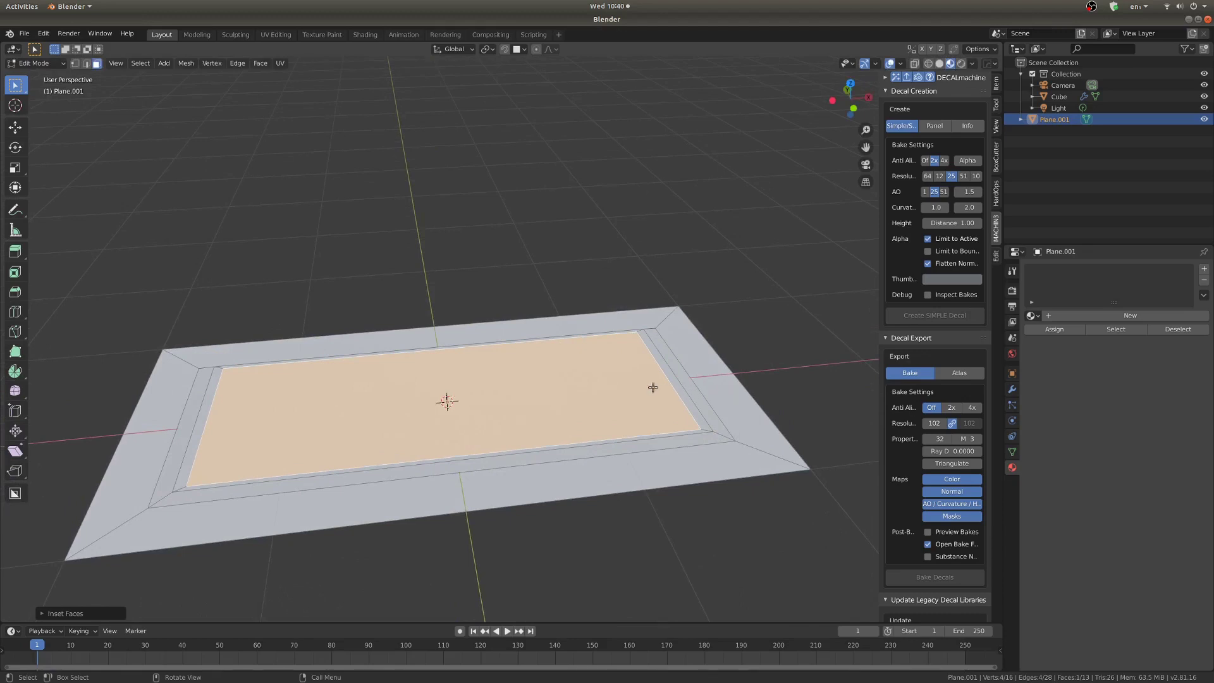
{"action": "key", "text": "e"}
{"action": "left_click", "coordinate": [634, 409]}
Select the rectangular edge loops of the raised rim in edge mode and bevel them with several segments.
{"action": "middle_click_drag", "start_coordinate": [634, 409], "coordinate": [325, 349]}
{"action": "middle_click_drag", "start_coordinate": [419, 349], "coordinate": [445, 326]}
{"action": "left_click", "coordinate": [85, 63]}
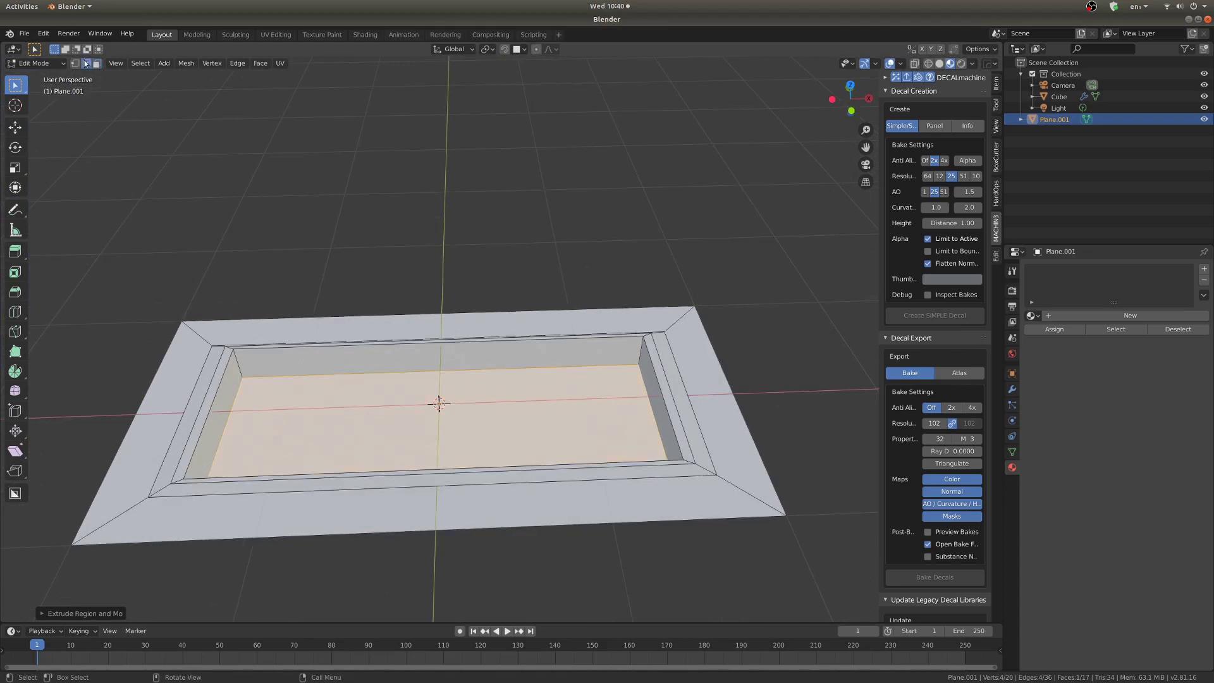
{"action": "key", "text": "alt+a"}
{"action": "scroll", "coordinate": [651, 468], "scroll_direction": "up", "scroll_amount": 1}
{"action": "middle_click_drag", "start_coordinate": [650, 468], "coordinate": [813, 363]}
{"action": "left_click", "coordinate": [677, 519], "text": "alt"}
{"action": "left_click", "coordinate": [807, 371], "text": "alt"}
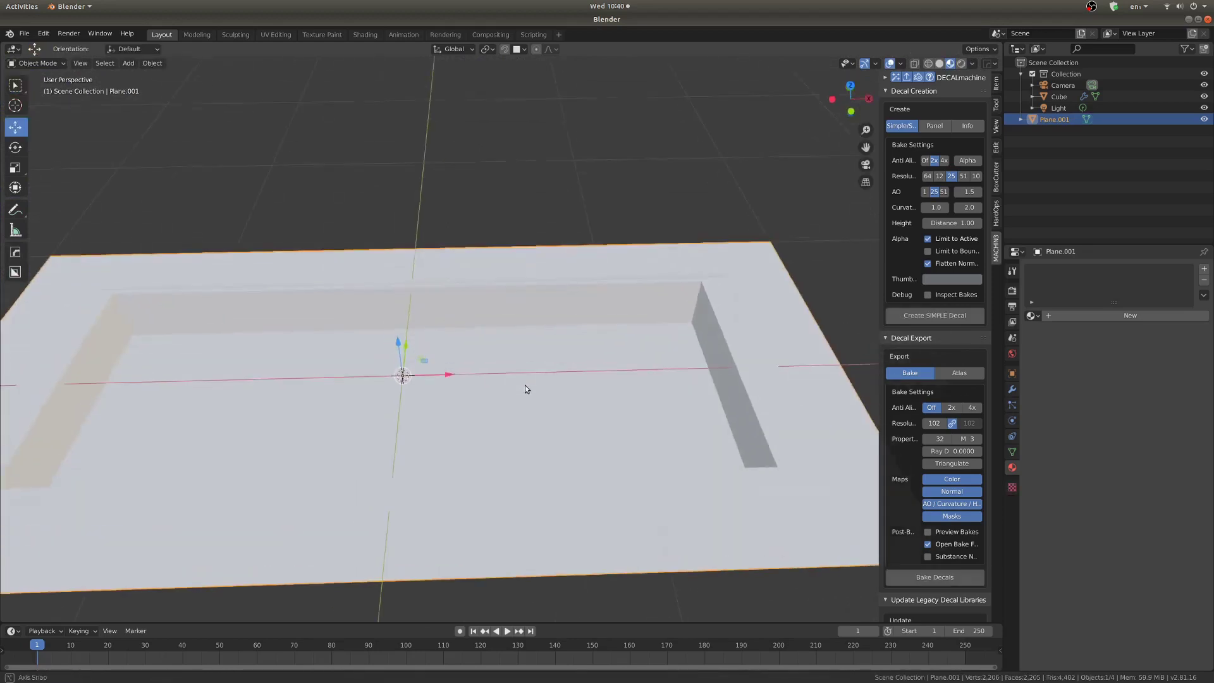
Select the edges running through all four corners of the rim and recess, and bevel them to round the corners.
{"action": "middle_click_drag", "start_coordinate": [526, 388], "coordinate": [496, 392]}
{"action": "key", "text": "ctrl+Tab"}
{"action": "left_click", "coordinate": [588, 393]}
{"action": "key", "text": "alt+a"}
{"action": "scroll", "coordinate": [625, 285], "scroll_direction": "up", "scroll_amount": 4}
{"action": "middle_click_drag", "start_coordinate": [626, 285], "coordinate": [686, 253]}
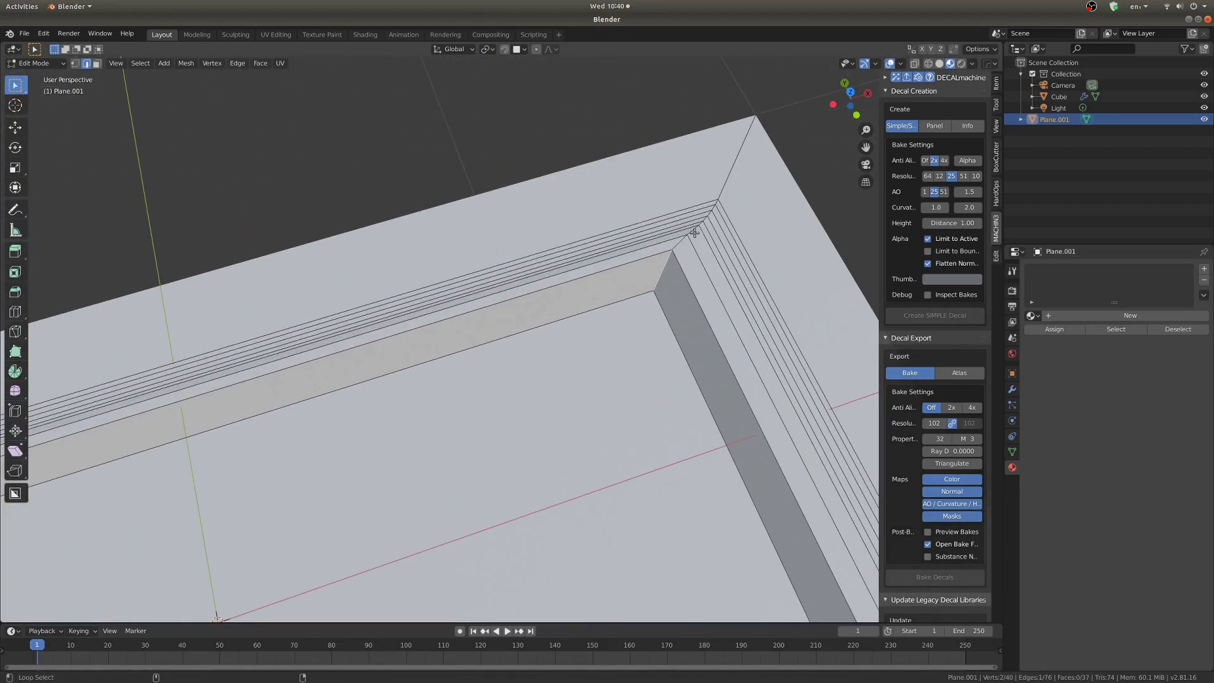
{"action": "left_click", "coordinate": [696, 233], "text": "alt"}
{"action": "scroll", "coordinate": [612, 421], "scroll_direction": "down", "scroll_amount": 4}
{"action": "middle_click_drag", "start_coordinate": [613, 421], "coordinate": [755, 385]}
{"action": "left_click", "coordinate": [650, 249], "text": "alt+shift"}
{"action": "middle_click_drag", "start_coordinate": [487, 297], "coordinate": [618, 276]}
{"action": "left_click", "coordinate": [670, 237], "text": "alt+shift"}
{"action": "scroll", "coordinate": [637, 335], "scroll_direction": "down", "scroll_amount": 3}
{"action": "middle_click_drag", "start_coordinate": [637, 335], "coordinate": [519, 379]}
{"action": "scroll", "coordinate": [518, 379], "scroll_direction": "up", "scroll_amount": 1}
{"action": "middle_click_drag", "start_coordinate": [689, 509], "coordinate": [595, 332]}
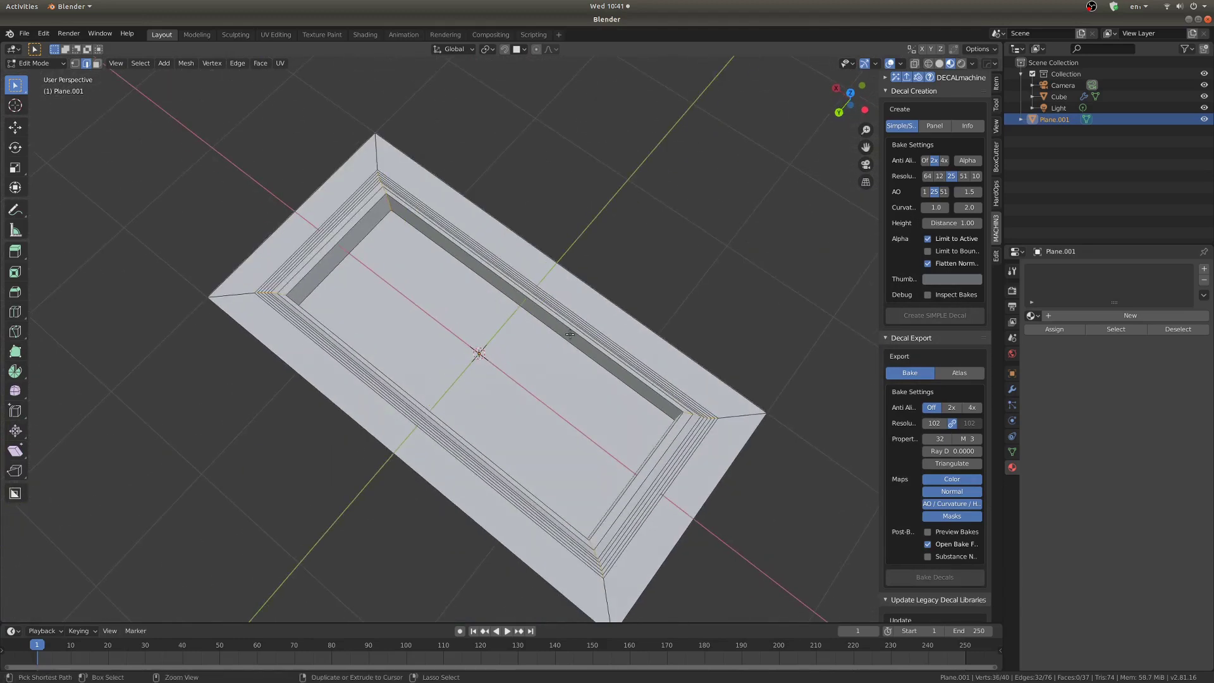
{"action": "key", "text": "ctrl+b"}
{"action": "left_click", "coordinate": [595, 331]}
Apply smooth shading to the whole recessed panel in Object Mode.
{"action": "key", "text": "Tab"}
{"action": "mouse_move", "coordinate": [595, 443]}
{"action": "middle_mouse_down"}
{"action": "mouse_move", "coordinate": [666, 390]}
{"action": "mouse_move", "coordinate": [604, 360]}
{"action": "middle_mouse_up"}
{"action": "right_click", "coordinate": [604, 360]}
{"action": "left_click", "coordinate": [603, 360]}
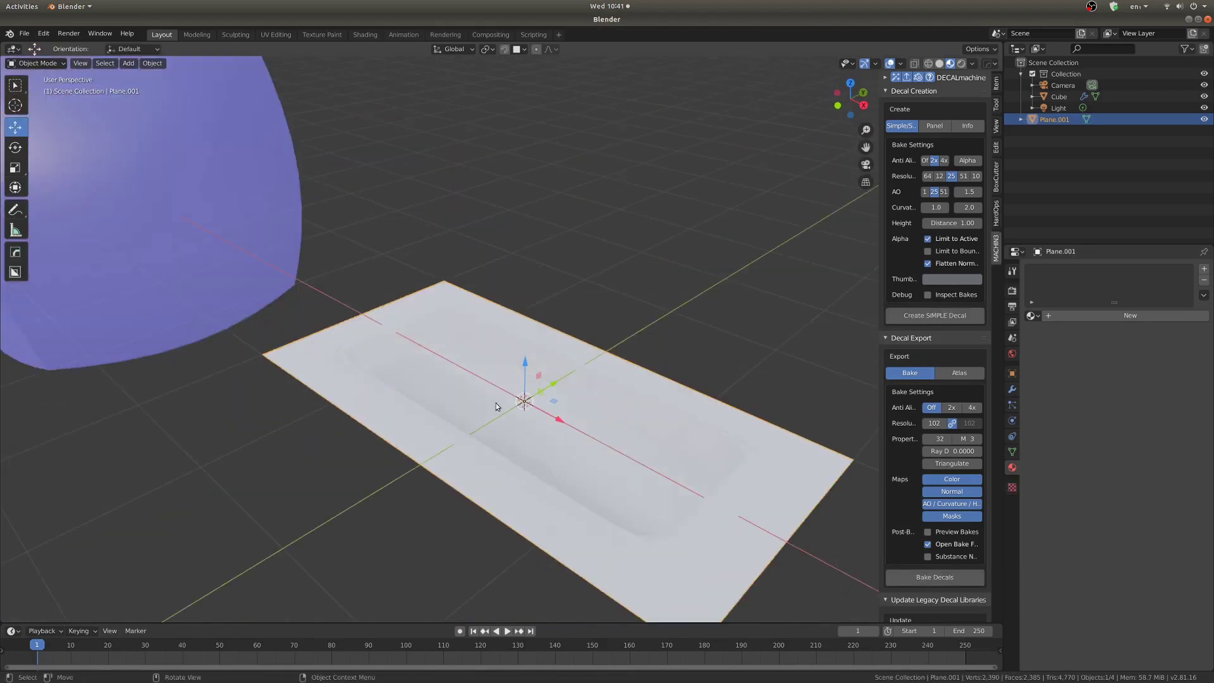
Raise the recess's floor face about 0.07 m along Z to make the recess shallower.
{"action": "key", "text": "Tab"}
{"action": "mouse_move", "coordinate": [495, 480]}
{"action": "middle_mouse_down"}
{"action": "mouse_move", "coordinate": [495, 390]}
{"action": "mouse_move", "coordinate": [612, 445]}
{"action": "middle_mouse_up"}
{"action": "key", "text": "3"}
{"action": "left_click", "coordinate": [521, 401]}
{"action": "key", "text": "g"}
{"action": "key", "text": "z"}
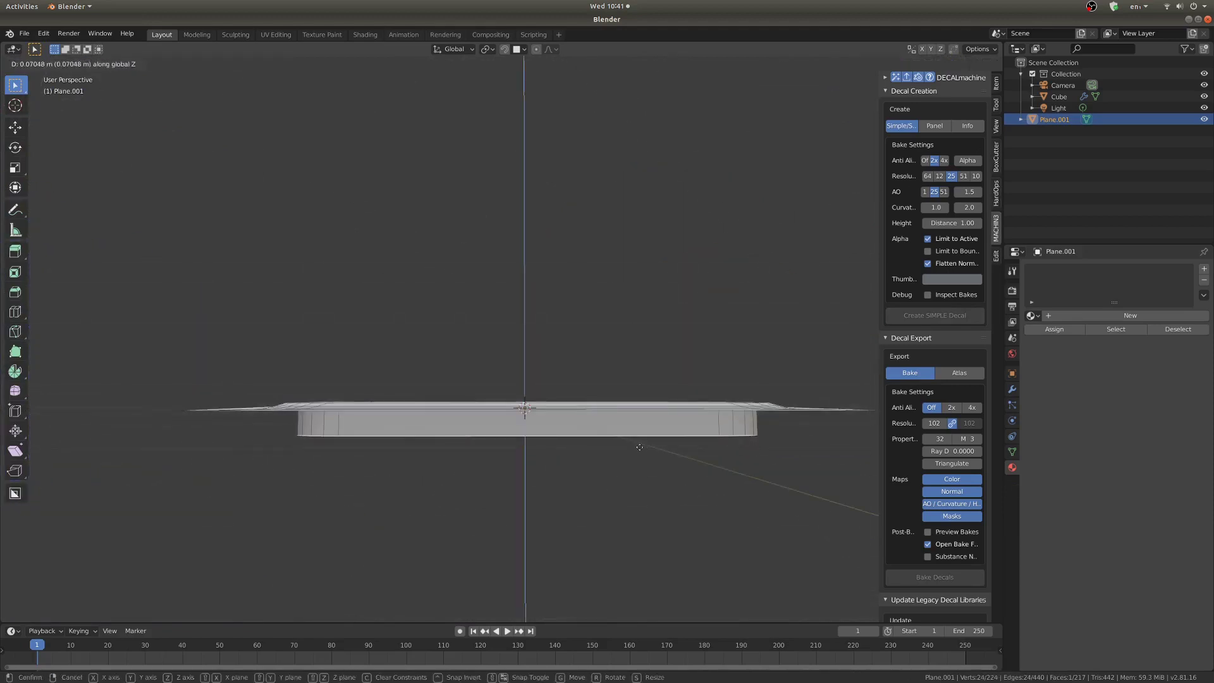
{"action": "left_click", "coordinate": [640, 442]}
{"action": "key", "text": "Tab"}
{"action": "middle_click_drag", "start_coordinate": [637, 379], "coordinate": [559, 394]}
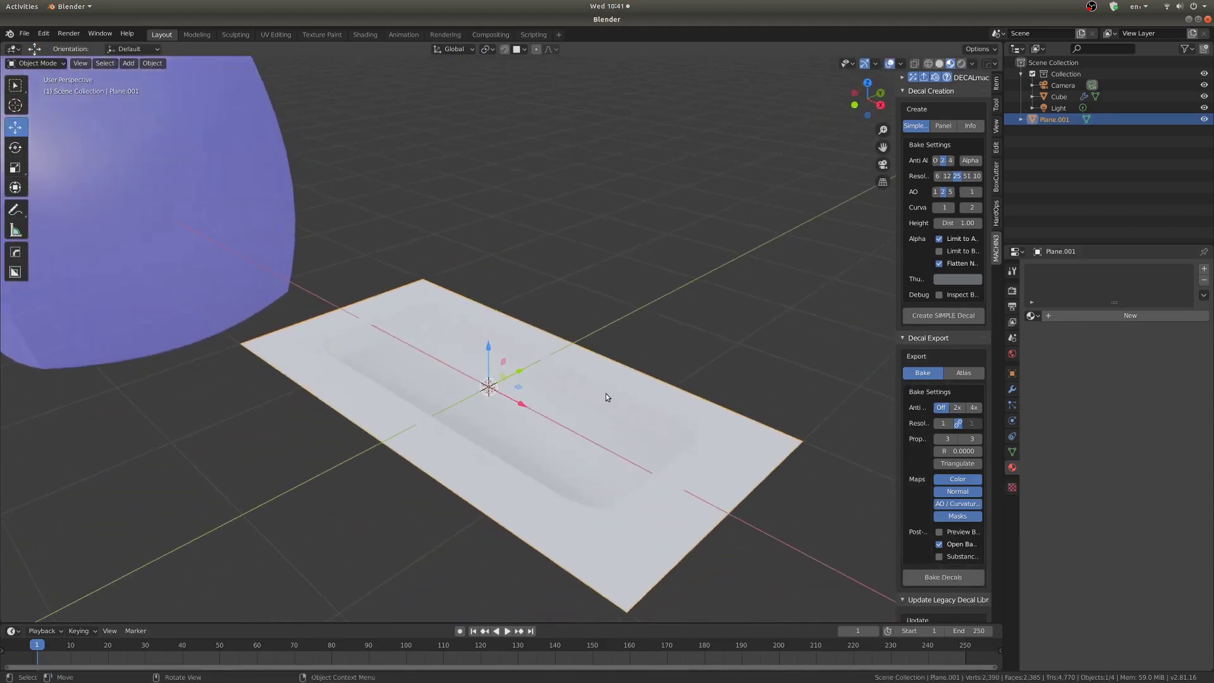
Examine the shape and shading of the recessed panel from several angles.
{"action": "scroll", "coordinate": [487, 278], "scroll_direction": "up", "scroll_amount": 2}
{"action": "middle_click_drag", "start_coordinate": [552, 327], "coordinate": [461, 340]}
{"action": "key", "text": "alt+a"}
{"action": "scroll", "coordinate": [552, 281], "scroll_direction": "down", "scroll_amount": 5}
{"action": "scroll", "coordinate": [512, 438], "scroll_direction": "up", "scroll_amount": 4}
{"action": "left_click", "coordinate": [512, 439]}
{"action": "scroll", "coordinate": [460, 400], "scroll_direction": "down", "scroll_amount": 4}
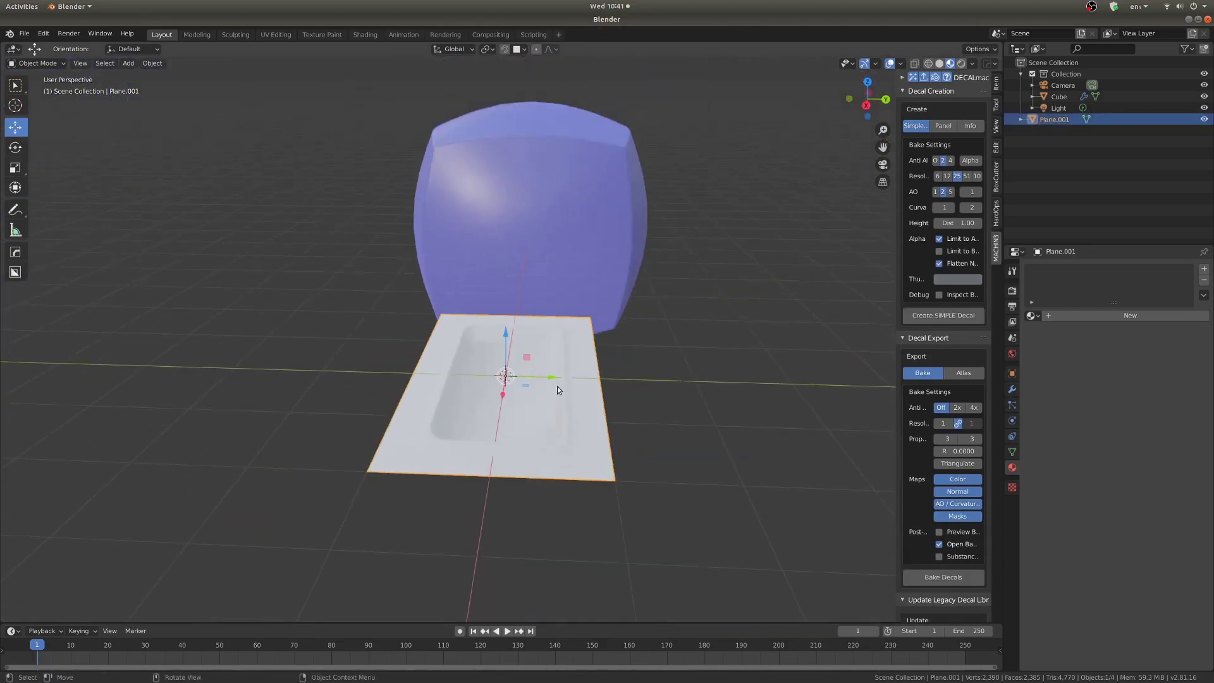
{"action": "scroll", "coordinate": [556, 385], "scroll_direction": "up", "scroll_amount": 4}
{"action": "middle_click_drag", "start_coordinate": [574, 377], "coordinate": [450, 475]}
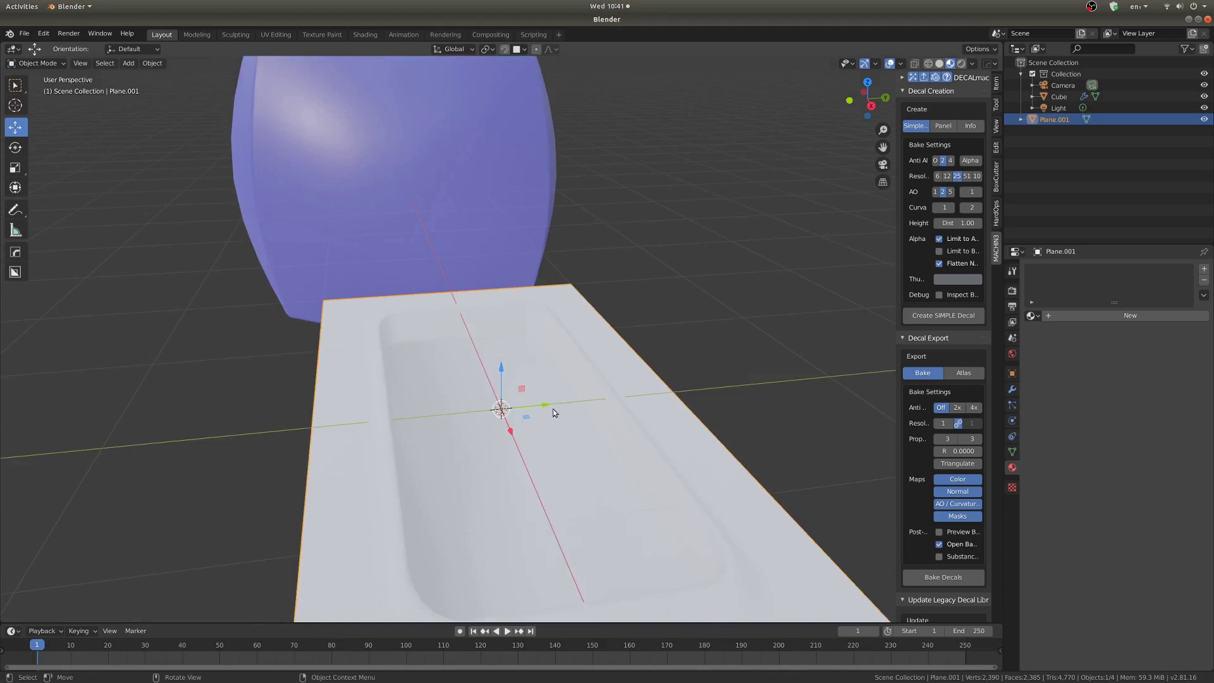
Add a cube at the recess's centre, scale it down to about 0.1 and shift it slightly along Z.
{"action": "middle_click_drag", "start_coordinate": [583, 398], "coordinate": [586, 416]}
{"action": "key", "text": "shift+a"}
{"action": "mouse_move", "coordinate": [586, 417]}
{"action": "left_click", "coordinate": [658, 430]}
{"action": "key", "text": "s"}
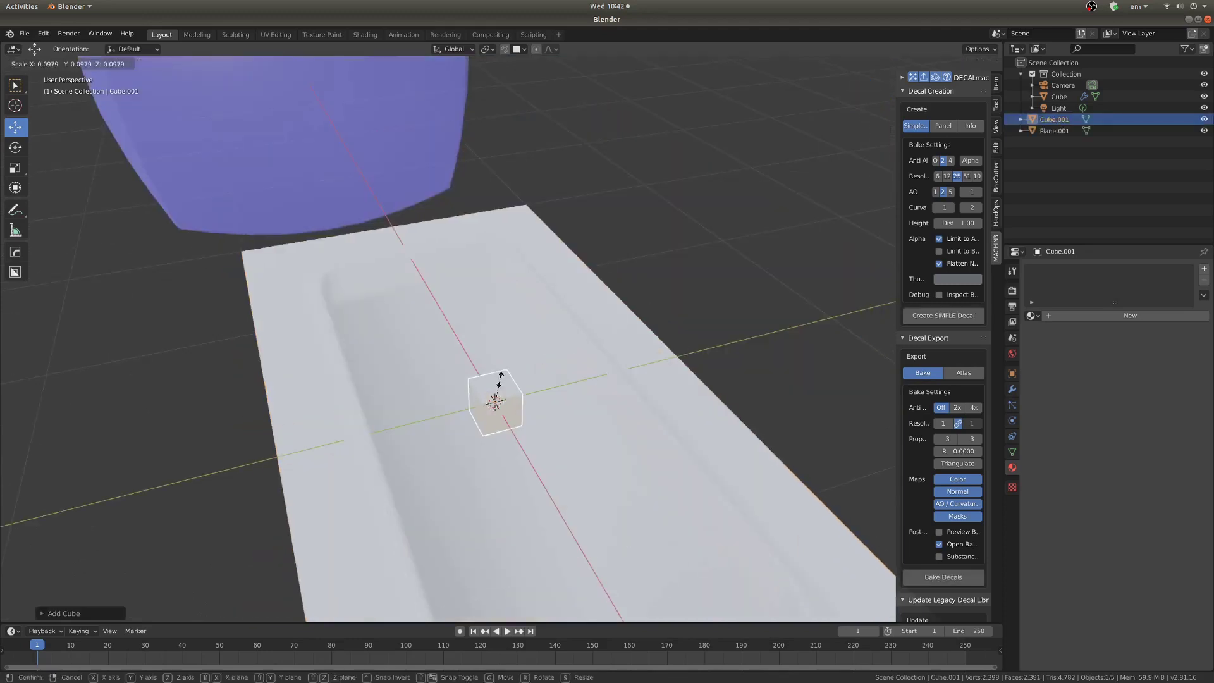
{"action": "left_click", "coordinate": [501, 379]}
{"action": "middle_click_drag", "start_coordinate": [501, 379], "coordinate": [542, 347]}
{"action": "left_click_drag", "start_coordinate": [479, 411], "coordinate": [479, 398]}
Widen the cube in X and Y only, turning it into a flat block.
{"action": "middle_click_drag", "start_coordinate": [450, 379], "coordinate": [518, 406]}
{"action": "key", "text": "s"}
{"action": "key", "text": "shift+z"}
{"action": "left_click", "coordinate": [731, 411]}
{"action": "scroll", "coordinate": [731, 412], "scroll_direction": "up", "scroll_amount": 3}
{"action": "left_click_drag", "start_coordinate": [514, 412], "coordinate": [761, 424]}
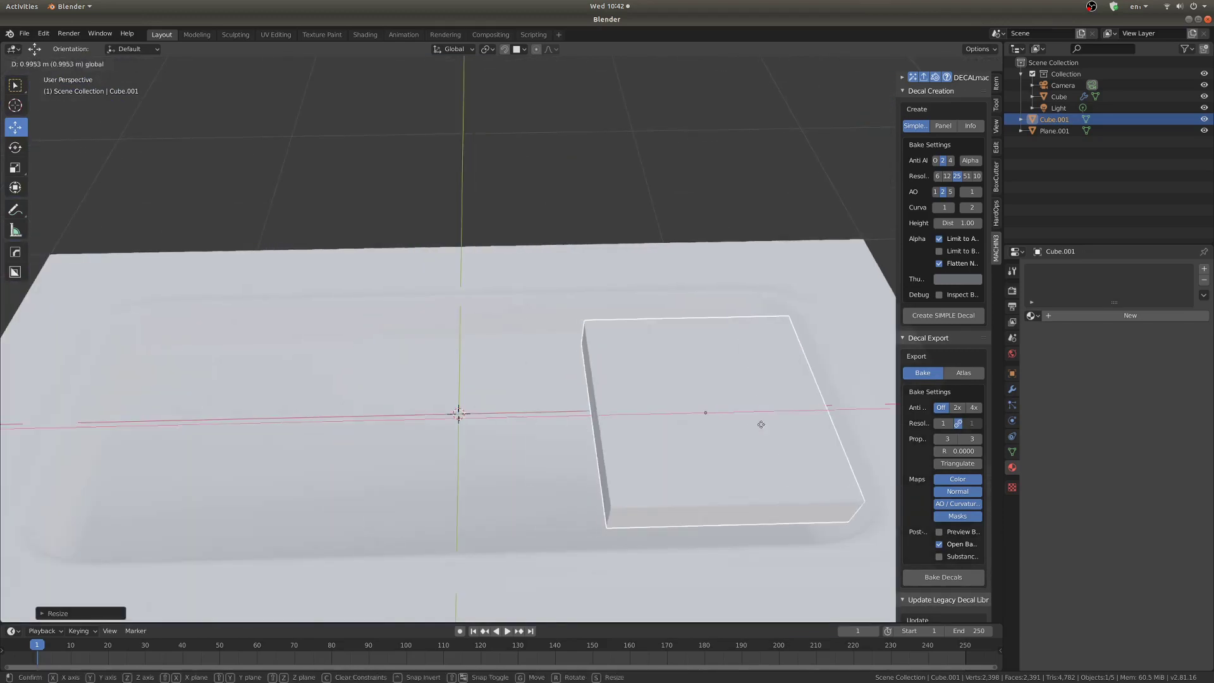
{"action": "middle_click_drag", "start_coordinate": [761, 424], "coordinate": [671, 473]}
{"action": "left_click_drag", "start_coordinate": [600, 415], "coordinate": [578, 430]}
{"action": "key", "text": "ctrl+z"}
{"action": "key", "text": "ctrl+z"}
Move the block's geometry in edit mode from the centre into one corner of the recess, keeping its origin in place.
{"action": "key", "text": "Tab"}
{"action": "left_click", "coordinate": [501, 377]}
{"action": "key", "text": "KP_7"}
{"action": "key", "text": "g"}
{"action": "left_click", "coordinate": [674, 404]}
{"action": "middle_click_drag", "start_coordinate": [752, 569], "coordinate": [753, 488]}
{"action": "scroll", "coordinate": [695, 461], "scroll_direction": "up", "scroll_amount": 1}
Mirror the block across the X and Y axes so that one sits in each corner of the recess.
{"action": "key", "text": "Tab"}
{"action": "key", "text": "alt+x"}
{"action": "left_click", "coordinate": [574, 421]}
{"action": "middle_click_drag", "start_coordinate": [503, 508], "coordinate": [542, 374]}
{"action": "left_click", "coordinate": [454, 510]}
Add a lengthwise loop cut to the corner block and extrude its outer half toward the panel's middle into an L shape.
{"action": "key", "text": "Tab"}
{"action": "left_click", "coordinate": [582, 373]}
{"action": "scroll", "coordinate": [550, 265], "scroll_direction": "up", "scroll_amount": 4}
{"action": "key", "text": "ctrl+r"}
{"action": "double_click", "coordinate": [563, 313]}
{"action": "left_click", "coordinate": [590, 316]}
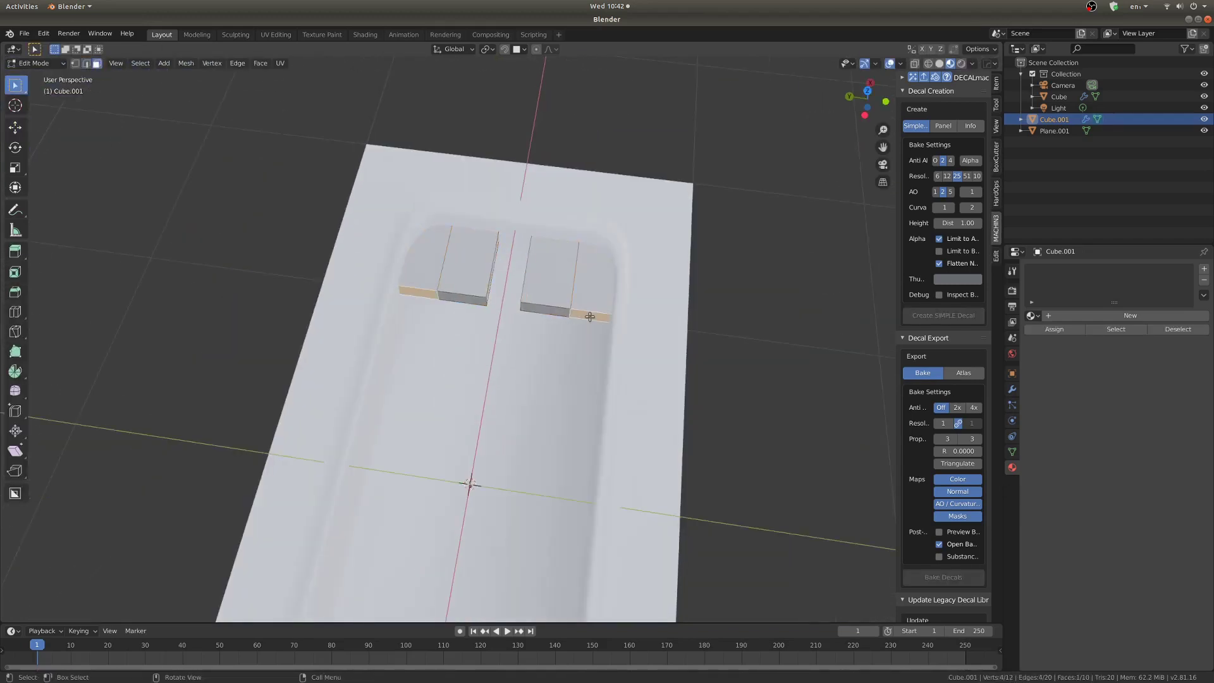
{"action": "key", "text": "e"}
{"action": "left_click", "coordinate": [580, 435]}
{"action": "middle_click_drag", "start_coordinate": [580, 435], "coordinate": [550, 423], "text": "shift"}
{"action": "key", "text": "Tab"}
Add a cylinder, scale it down and move it along X and Z onto the recess floor between the corner blocks.
{"action": "key", "text": "shift+a"}
{"action": "left_click", "coordinate": [568, 404]}
{"action": "key", "text": "s"}
{"action": "left_click", "coordinate": [476, 298]}
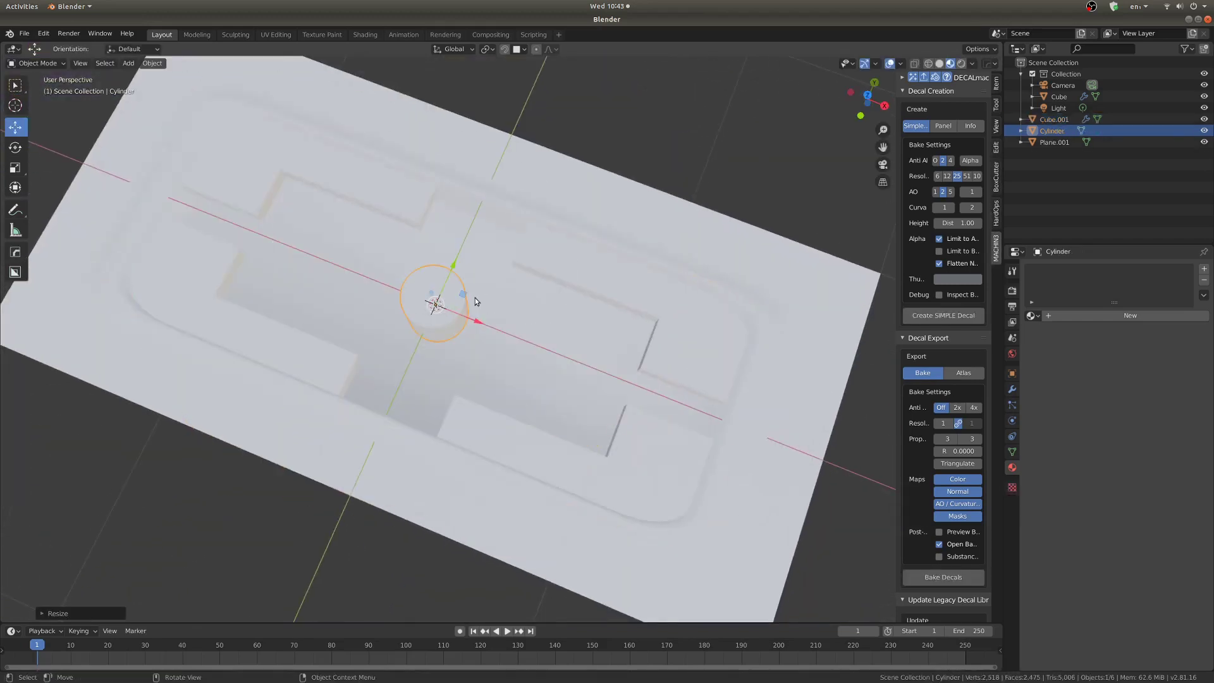
{"action": "left_click_drag", "start_coordinate": [479, 321], "coordinate": [612, 373]}
{"action": "middle_click_drag", "start_coordinate": [612, 373], "coordinate": [531, 392]}
{"action": "left_click_drag", "start_coordinate": [559, 336], "coordinate": [576, 361]}
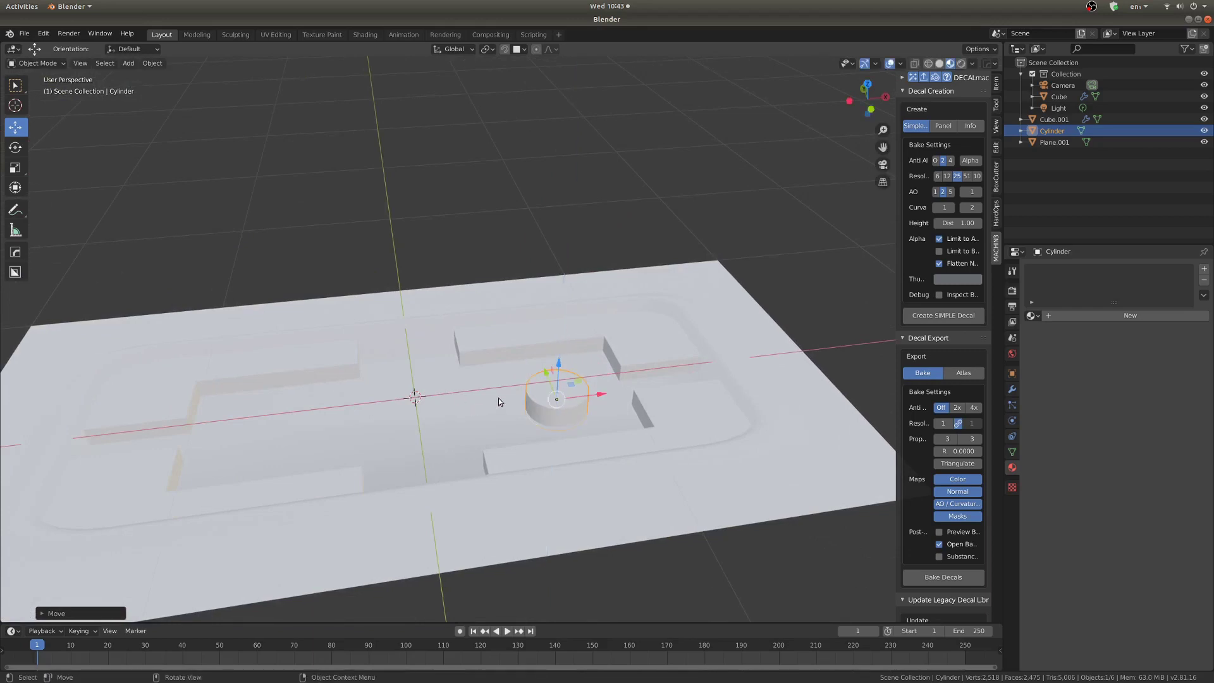
Set the small cylinder's origin to the 3D cursor at the panel's centre and mirror it across X.
{"action": "right_click", "coordinate": [498, 401]}
{"action": "left_click", "coordinate": [569, 450]}
{"action": "key", "text": "alt+shift+x"}
Add a larger cylinder at the panel's centre, resize it and flatten it along Z.
{"action": "key", "text": "shift+a"}
{"action": "left_click", "coordinate": [585, 467]}
{"action": "key", "text": "s"}
{"action": "left_click", "coordinate": [496, 386]}
{"action": "middle_click_drag", "start_coordinate": [496, 386], "coordinate": [512, 297]}
{"action": "key", "text": "s"}
{"action": "key", "text": "z"}
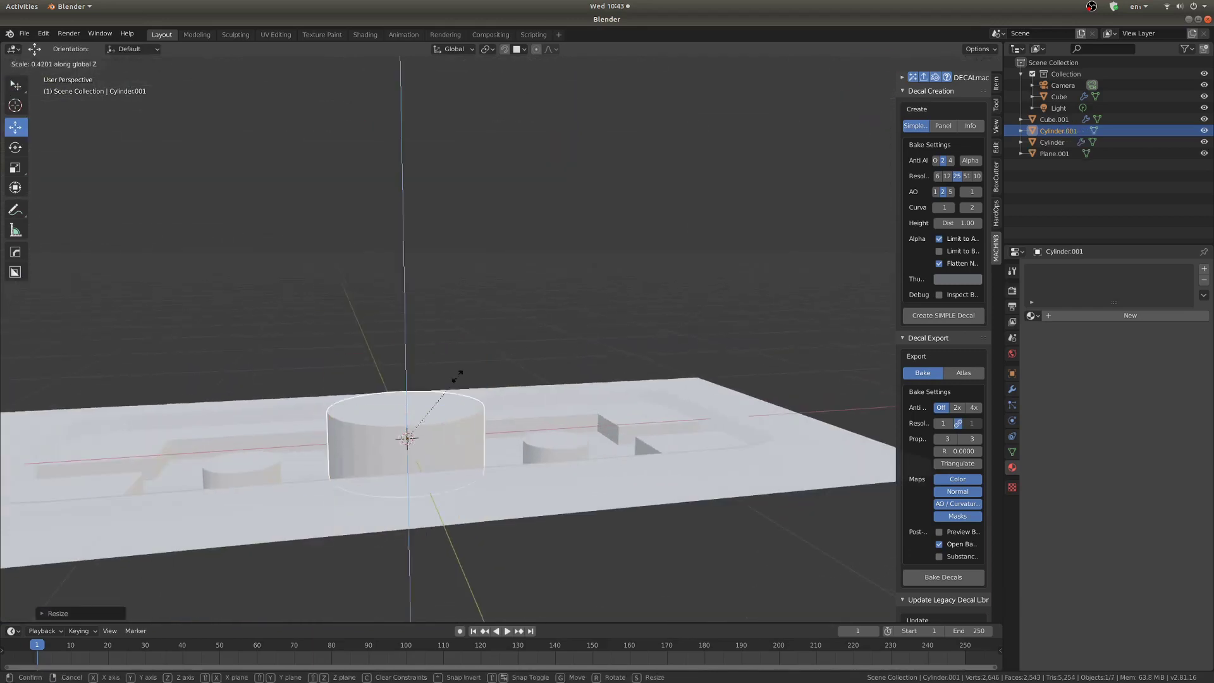
{"action": "left_click", "coordinate": [447, 388]}
{"action": "middle_click_drag", "start_coordinate": [447, 388], "coordinate": [434, 442]}
Inset the top face of the small mirrored cylinders and extrude it downward to hollow them into rings.
{"action": "left_click", "coordinate": [583, 423]}
{"action": "key", "text": "Tab"}
{"action": "scroll", "coordinate": [632, 423], "scroll_direction": "up", "scroll_amount": 3}
{"action": "key", "text": "i"}
{"action": "left_click", "coordinate": [724, 455]}
{"action": "middle_click_drag", "start_coordinate": [724, 455], "coordinate": [718, 445]}
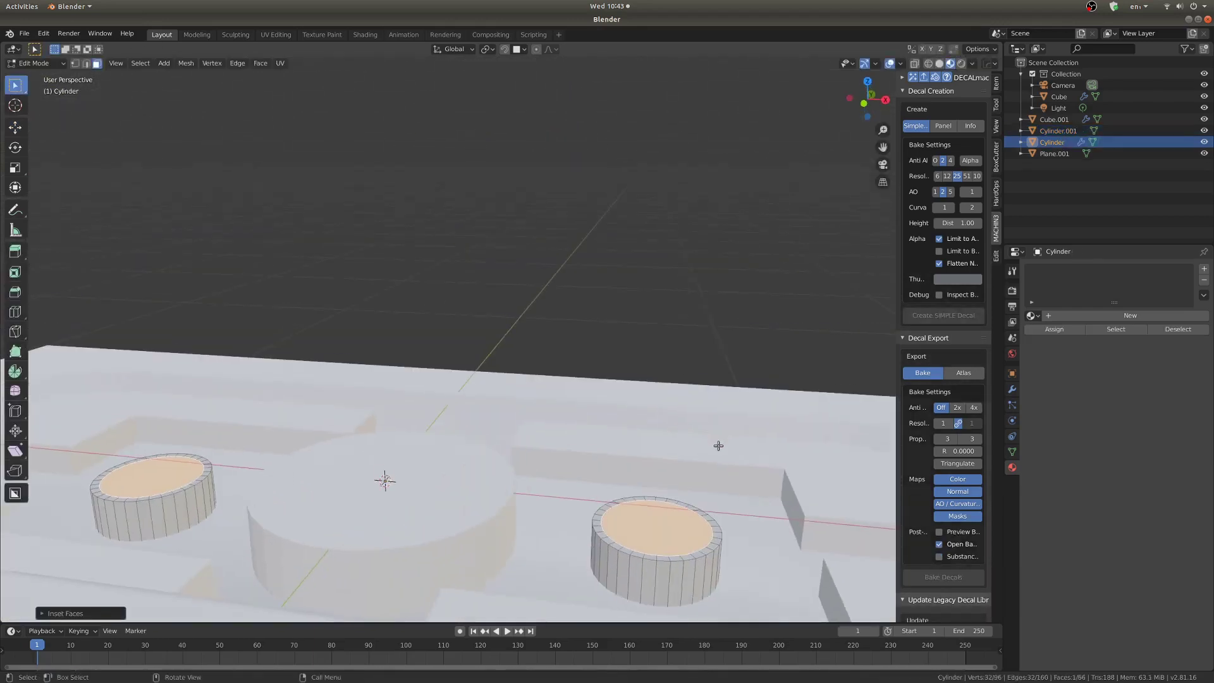
{"action": "key", "text": "e"}
{"action": "left_click", "coordinate": [708, 533]}
Bevel the outer top edge of the small rings with a single segment.
{"action": "key", "text": "2"}
{"action": "key", "text": "a"}
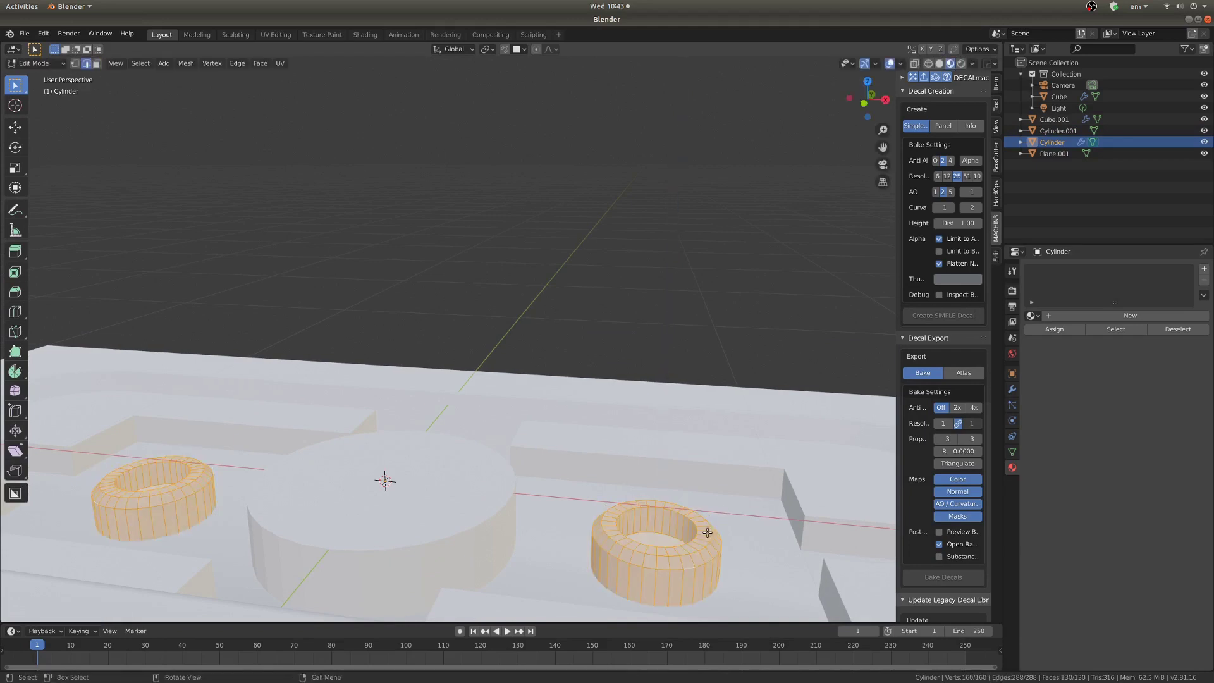
{"action": "mouse_move", "coordinate": [707, 533]}
{"action": "middle_mouse_down"}
{"action": "mouse_move", "coordinate": [674, 593]}
{"action": "mouse_move", "coordinate": [711, 538]}
{"action": "middle_mouse_up"}
{"action": "key", "text": "Tab"}
Inset the large cylinder's top face, then move along Z and scale in X and Y to form a wide tapered dome.
{"action": "left_click", "coordinate": [374, 487]}
{"action": "key", "text": "Tab"}
{"action": "scroll", "coordinate": [374, 487], "scroll_direction": "up", "scroll_amount": 2}
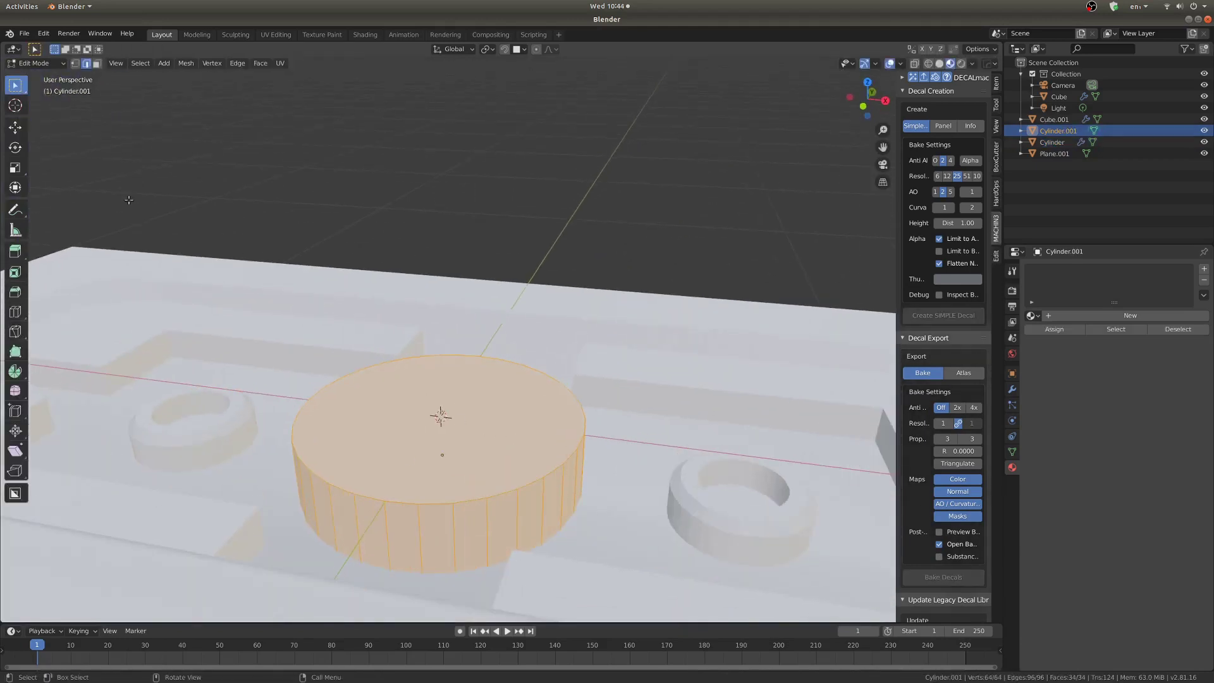
{"action": "key", "text": "i"}
{"action": "left_click", "coordinate": [654, 461]}
{"action": "key", "text": "g"}
{"action": "key", "text": "z"}
{"action": "key", "text": "s"}
{"action": "key", "text": "shift+z"}
{"action": "left_click", "coordinate": [715, 474]}
{"action": "key", "text": "Tab"}
{"action": "middle_click_drag", "start_coordinate": [715, 474], "coordinate": [708, 496]}
Inset the dome's top face and sink it to form a circular recess, with the small rings also selected for editing.
{"action": "left_click", "coordinate": [640, 463], "text": "shift"}
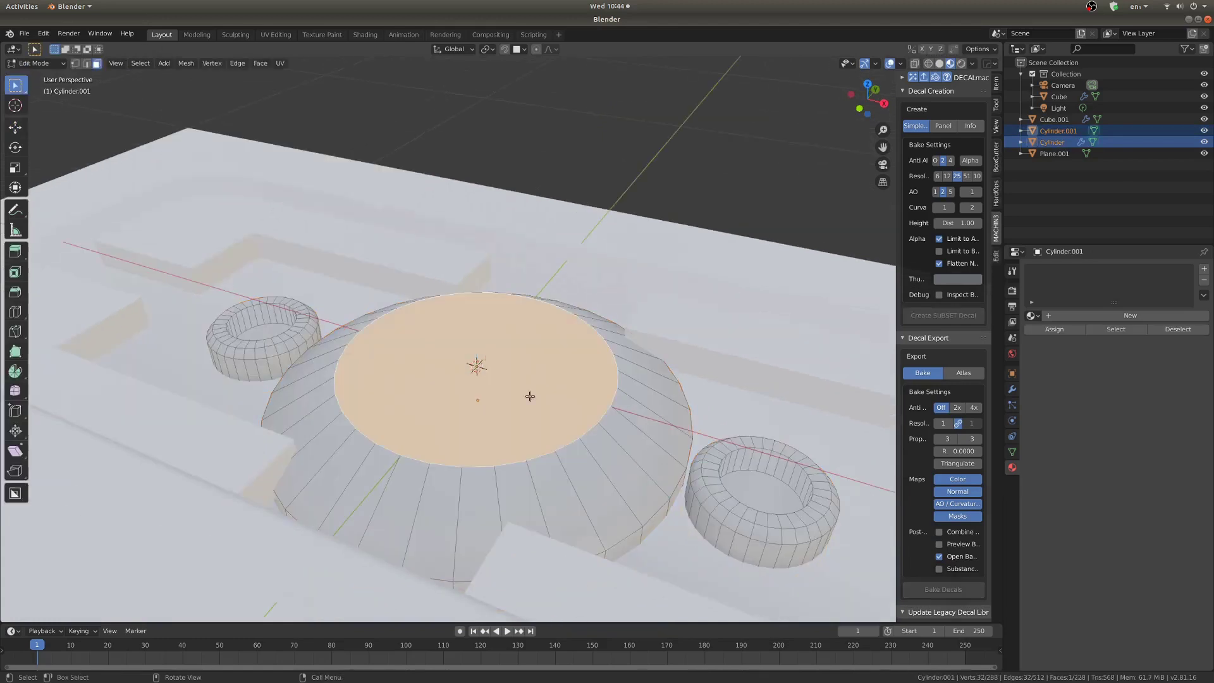
{"action": "key", "text": "i"}
{"action": "left_click", "coordinate": [667, 415]}
{"action": "key", "text": "alt+a"}
{"action": "left_click", "coordinate": [700, 417], "text": "alt"}
{"action": "middle_click_drag", "start_coordinate": [667, 415], "coordinate": [547, 422]}
{"action": "key", "text": "Tab"}
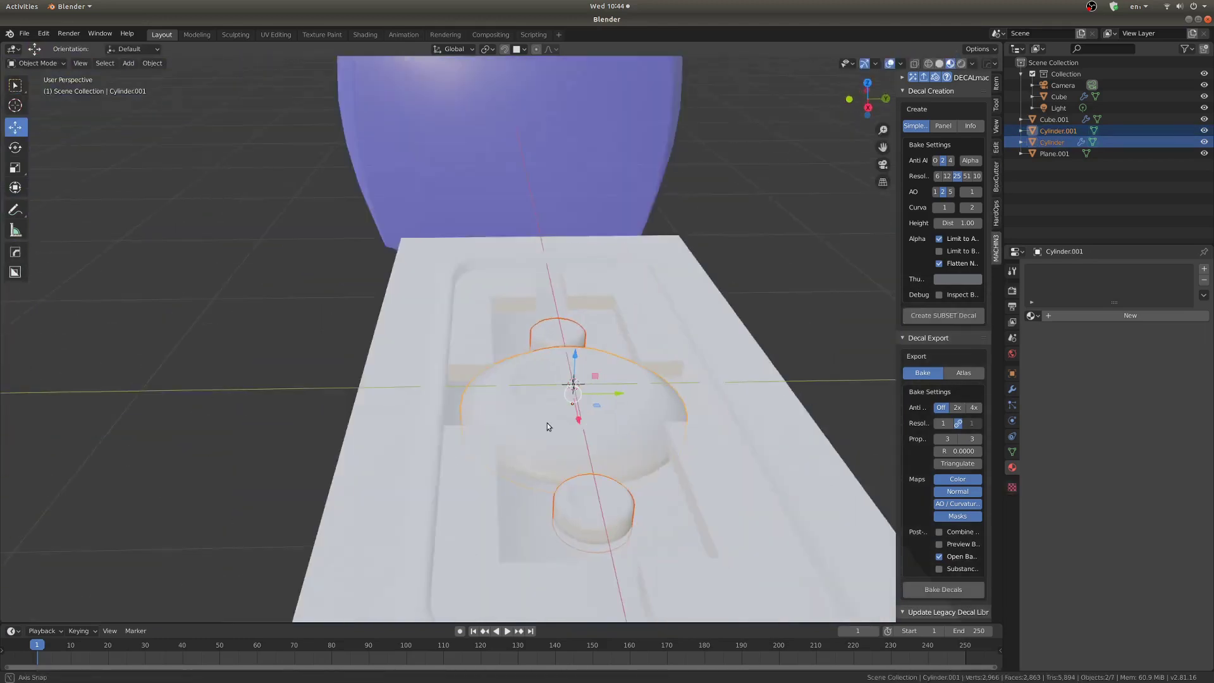
Isolate the dome and rings in a right-side local view and activate BoxCutter with its alignment set to World.
{"action": "scroll", "coordinate": [543, 437], "scroll_direction": "up", "scroll_amount": 1}
{"action": "key", "text": "KP_Divide"}
{"action": "key", "text": "KP_3"}
{"action": "scroll", "coordinate": [540, 451], "scroll_direction": "up", "scroll_amount": 5}
{"action": "key", "text": "alt+a"}
{"action": "key", "text": "alt+w"}
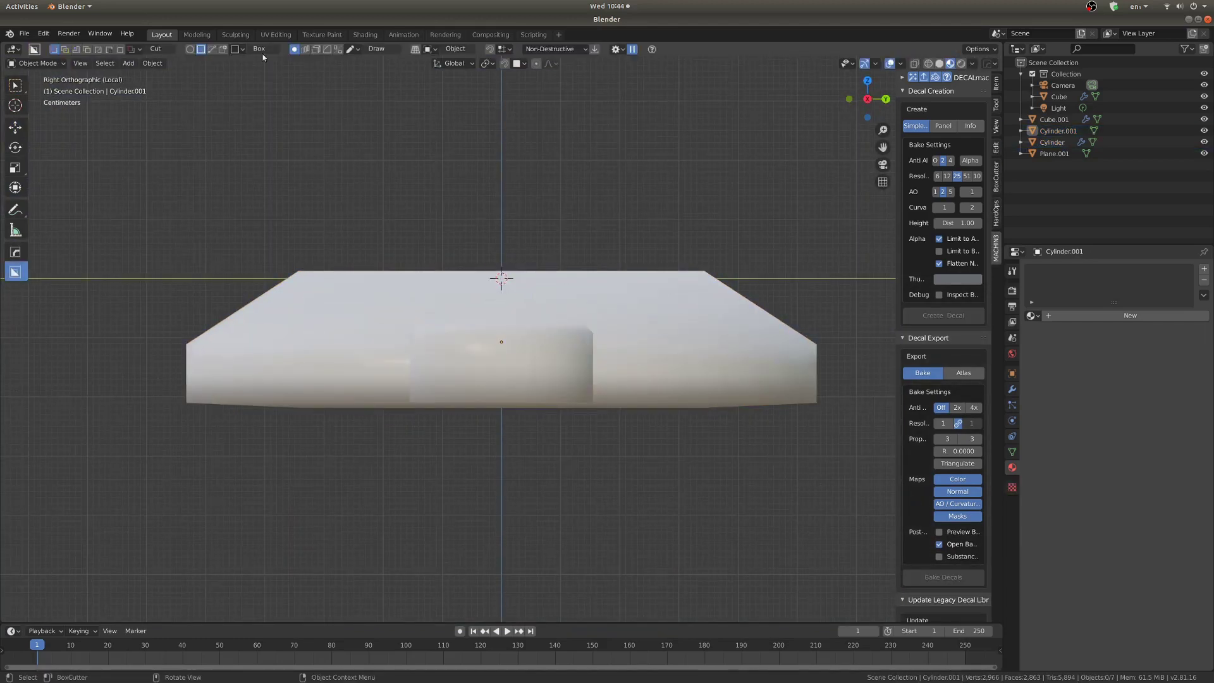
{"action": "left_click", "coordinate": [430, 49]}
{"action": "left_click", "coordinate": [460, 81]}
Cut a box-shaped slot through the dome's upper centre along X and round the cutter's edges with a bevel.
{"action": "mouse_move", "coordinate": [469, 217]}
{"action": "left_mouse_down"}
{"action": "mouse_move", "coordinate": [542, 358]}
{"action": "mouse_move", "coordinate": [542, 388]}
{"action": "mouse_move", "coordinate": [531, 379]}
{"action": "left_mouse_up"}
{"action": "middle_click_drag", "start_coordinate": [531, 380], "coordinate": [435, 388]}
{"action": "key", "text": "o"}
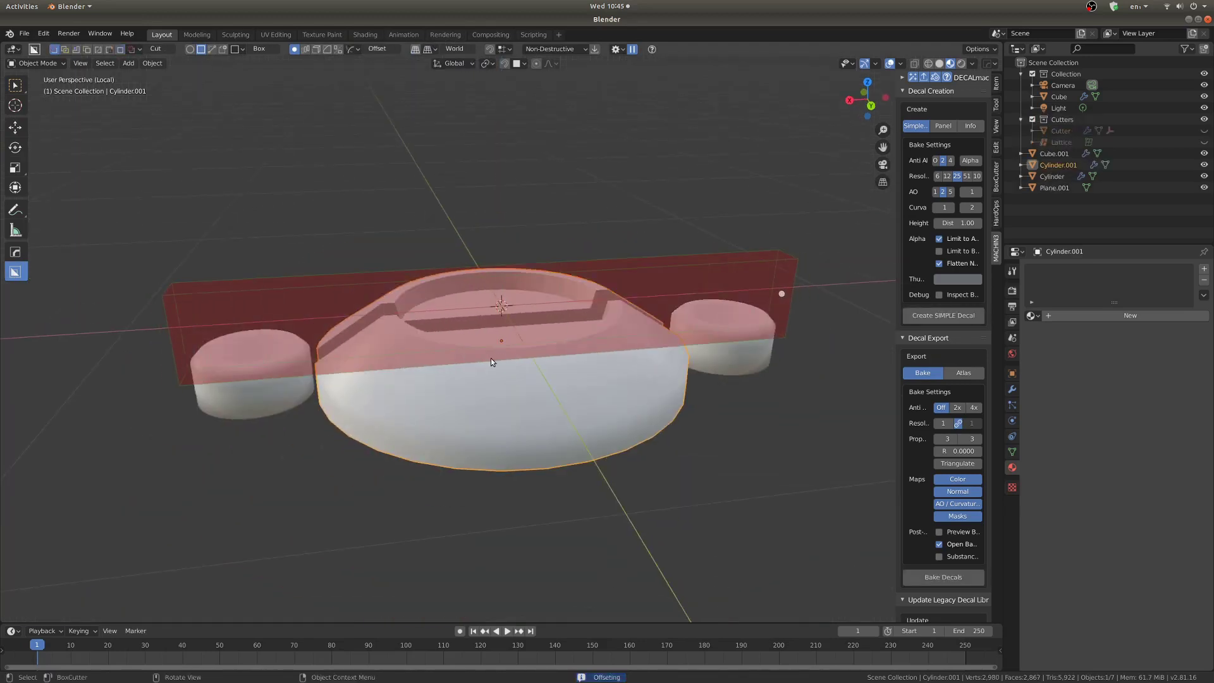
{"action": "scroll", "coordinate": [780, 293], "scroll_direction": "up", "scroll_amount": 3}
{"action": "middle_click_drag", "start_coordinate": [780, 292], "coordinate": [716, 316]}
{"action": "key", "text": "b"}
{"action": "key", "text": "Tab"}
{"action": "scroll", "coordinate": [716, 316], "scroll_direction": "down", "scroll_amount": 6}
{"action": "scroll", "coordinate": [802, 266], "scroll_direction": "up", "scroll_amount": 3}
{"action": "key", "text": "space"}
{"action": "scroll", "coordinate": [802, 266], "scroll_direction": "up", "scroll_amount": 1}
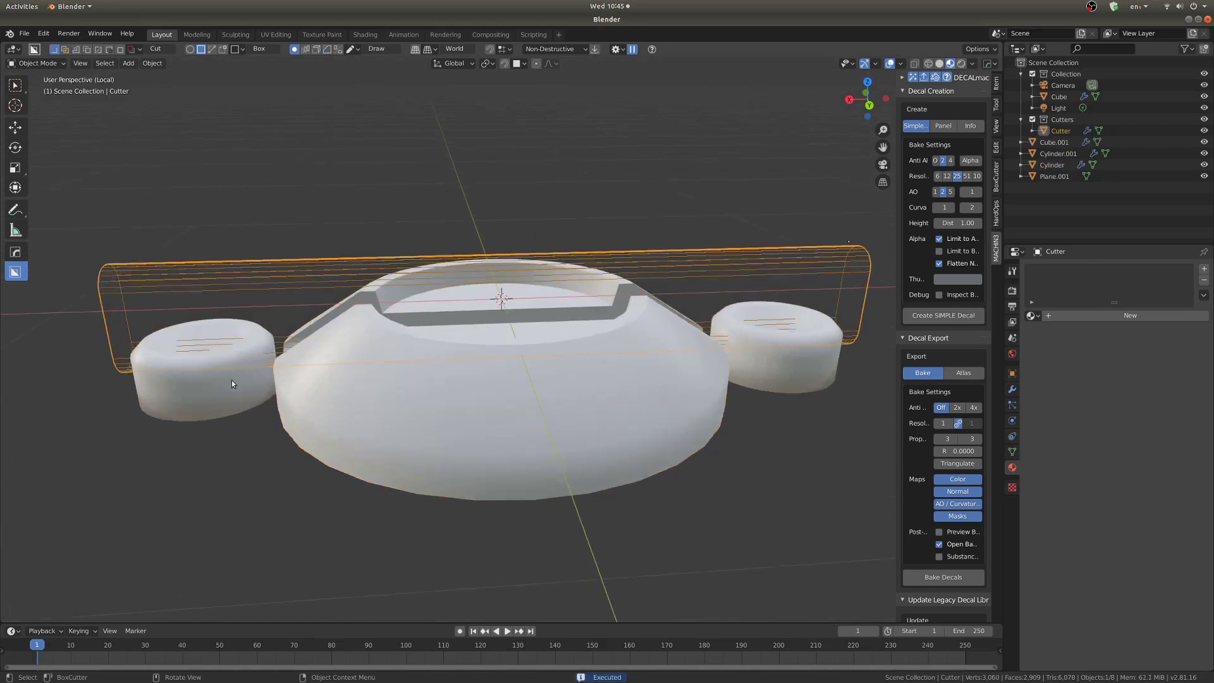
Subtract the same slot cutter from the small rings.
{"action": "scroll", "coordinate": [306, 373], "scroll_direction": "down", "scroll_amount": 2}
{"action": "left_click", "coordinate": [306, 373]}
{"action": "left_click", "coordinate": [306, 373], "text": "shift"}
{"action": "middle_click_drag", "start_coordinate": [373, 328], "coordinate": [498, 316]}
{"action": "mouse_move", "coordinate": [325, 379]}
{"action": "middle_mouse_down"}
{"action": "mouse_move", "coordinate": [395, 407]}
{"action": "mouse_move", "coordinate": [316, 379]}
{"action": "middle_mouse_up"}
Move the slot cutter along Z to adjust the groove's depth in the dome and rings.
{"action": "middle_click_drag", "start_coordinate": [316, 379], "coordinate": [320, 291], "text": "shift"}
{"action": "scroll", "coordinate": [442, 347], "scroll_direction": "up", "scroll_amount": 3}
{"action": "middle_click_drag", "start_coordinate": [442, 348], "coordinate": [481, 360]}
{"action": "left_click", "coordinate": [505, 354]}
{"action": "key", "text": "g"}
{"action": "key", "text": "z"}
{"action": "left_click", "coordinate": [595, 324]}
{"action": "middle_click_drag", "start_coordinate": [596, 323], "coordinate": [618, 246]}
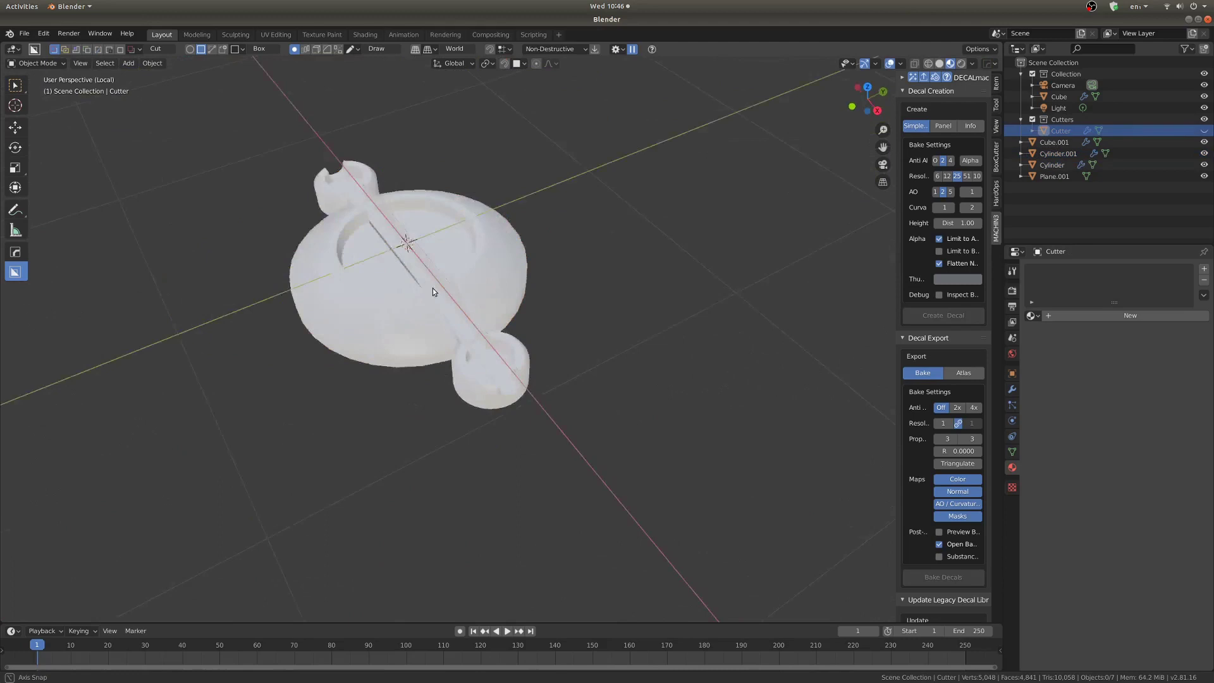
Leave local view and apply the HardOps Csharpen to the corner blocks with a 0.02 m, three-segment bevel.
{"action": "middle_click_drag", "start_coordinate": [433, 290], "coordinate": [401, 375]}
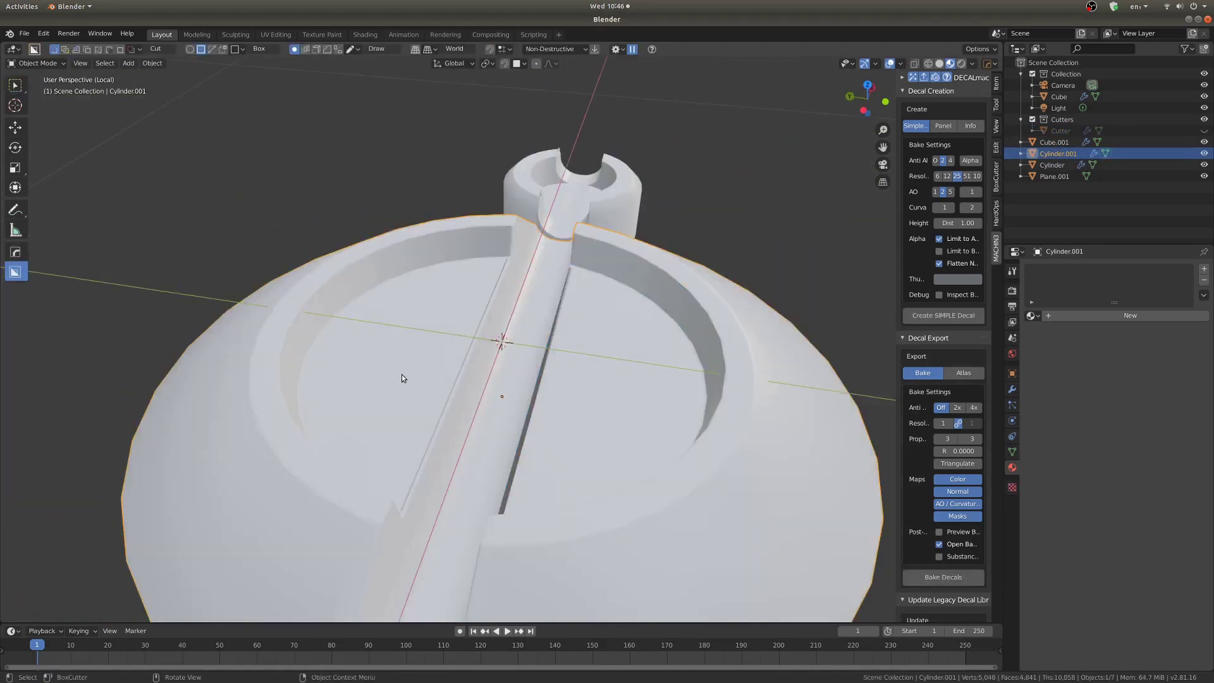
{"action": "scroll", "coordinate": [401, 374], "scroll_direction": "down", "scroll_amount": 5}
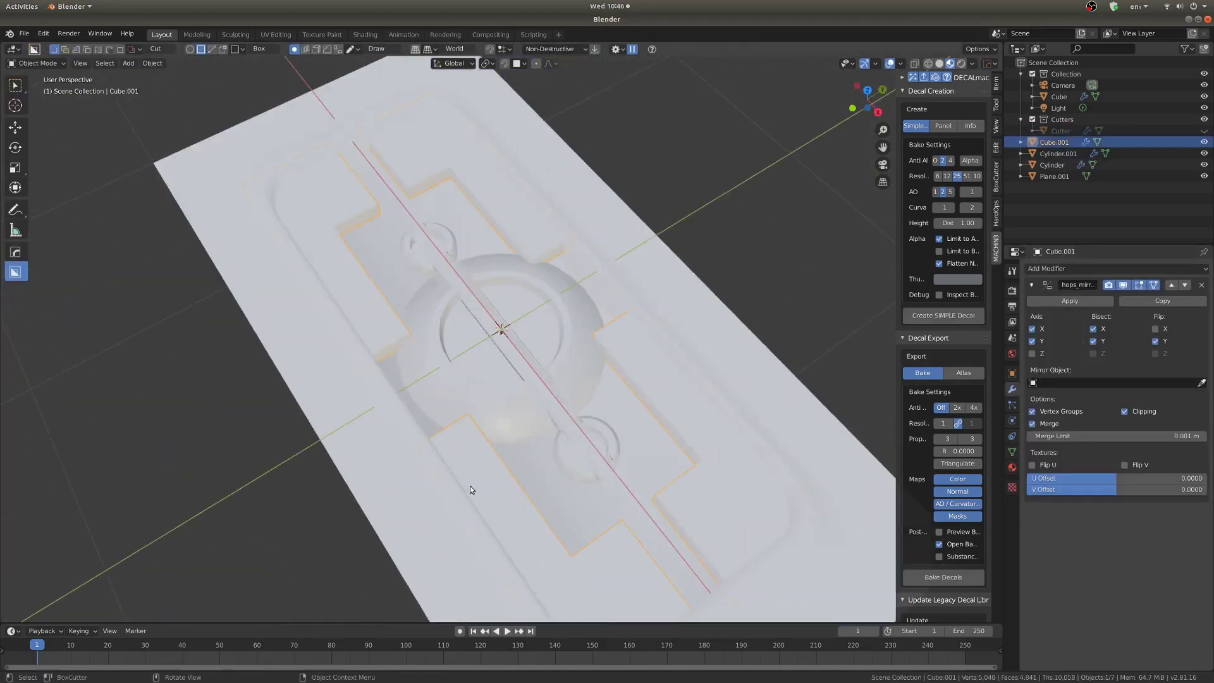
{"action": "scroll", "coordinate": [563, 443], "scroll_direction": "up", "scroll_amount": 5}
{"action": "middle_click_drag", "start_coordinate": [449, 387], "coordinate": [428, 409]}
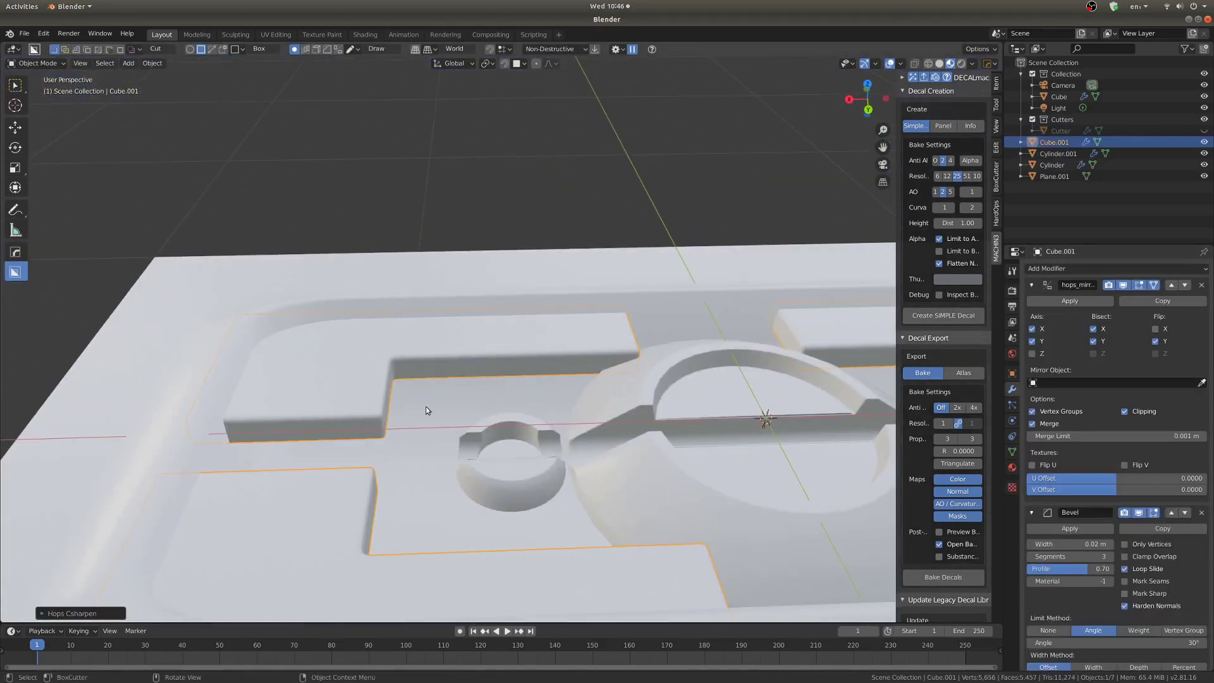
Cut a row of box notches into the corner block's inner edge using a BoxCutter array count of 3.
{"action": "left_click_drag", "start_coordinate": [414, 333], "coordinate": [459, 367]}
{"action": "key", "text": "v"}
{"action": "scroll", "coordinate": [467, 391], "scroll_direction": "up", "scroll_amount": 1}
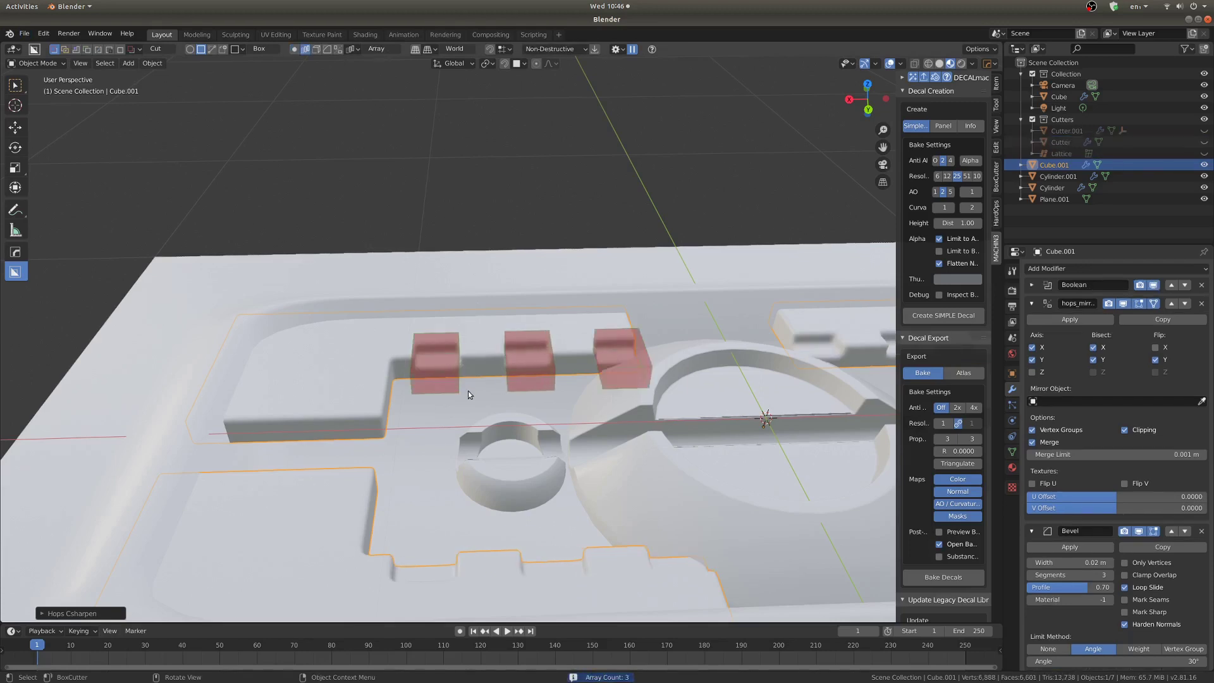
{"action": "left_click", "coordinate": [483, 389]}
Cut a bevelled box notch out of the corner block's inner step corner.
{"action": "scroll", "coordinate": [562, 383], "scroll_direction": "down", "scroll_amount": 2}
{"action": "scroll", "coordinate": [468, 373], "scroll_direction": "up", "scroll_amount": 1}
{"action": "mouse_move", "coordinate": [461, 369]}
{"action": "middle_mouse_down"}
{"action": "mouse_move", "coordinate": [435, 378]}
{"action": "mouse_move", "coordinate": [506, 373]}
{"action": "middle_mouse_up"}
{"action": "scroll", "coordinate": [548, 354], "scroll_direction": "up", "scroll_amount": 3}
{"action": "left_click_drag", "start_coordinate": [547, 330], "coordinate": [610, 420]}
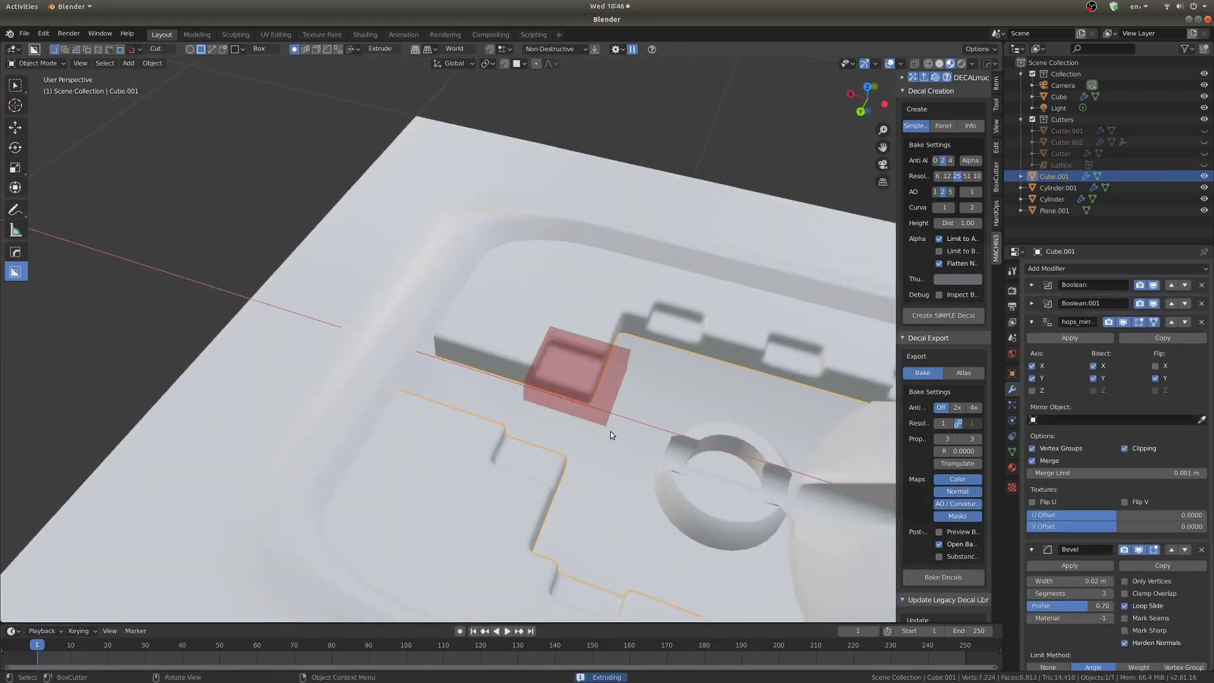
{"action": "key", "text": "b"}
{"action": "left_click", "coordinate": [615, 445]}
{"action": "mouse_move", "coordinate": [531, 322]}
{"action": "middle_mouse_down"}
{"action": "mouse_move", "coordinate": [613, 378]}
{"action": "mouse_move", "coordinate": [491, 409]}
{"action": "mouse_move", "coordinate": [443, 373]}
{"action": "middle_mouse_up"}
{"action": "scroll", "coordinate": [491, 392], "scroll_direction": "down", "scroll_amount": 3}
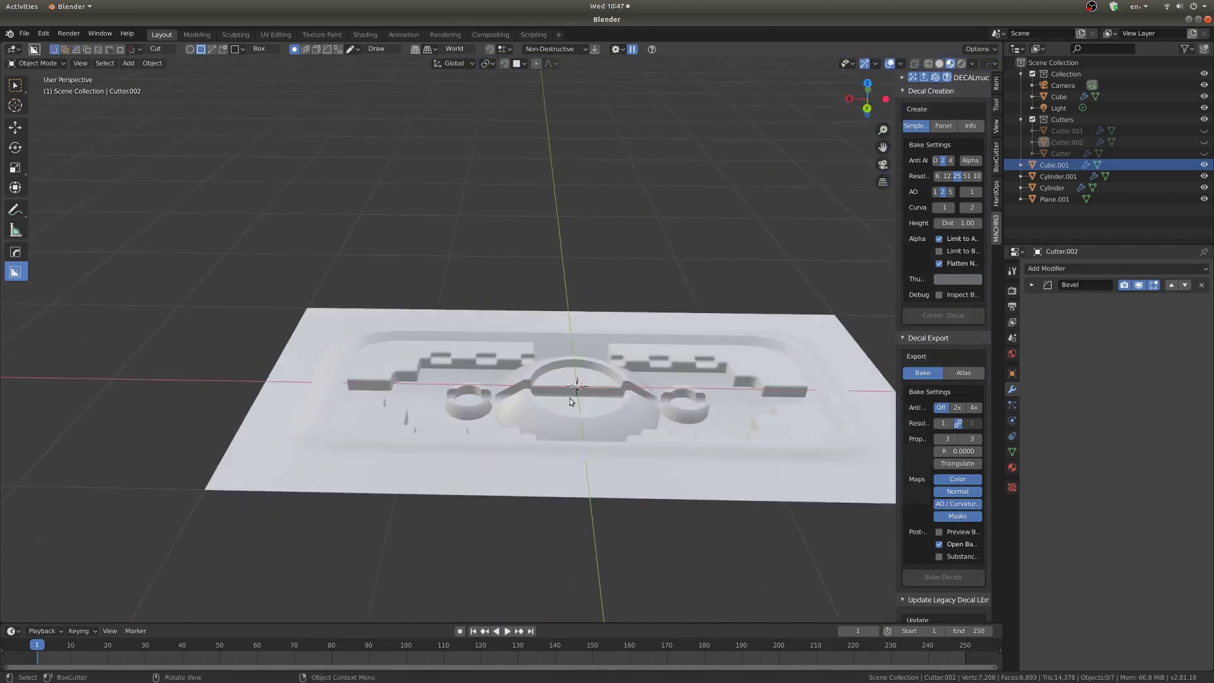
Try to cut the dome's centre with a new resized cylinder using a Boolean difference.
{"action": "left_click", "coordinate": [543, 379]}
{"action": "scroll", "coordinate": [531, 376], "scroll_direction": "up", "scroll_amount": 3}
{"action": "middle_click_drag", "start_coordinate": [657, 422], "coordinate": [639, 426]}
{"action": "key", "text": "shift+a"}
{"action": "left_click", "coordinate": [757, 474]}
{"action": "key", "text": "s"}
{"action": "left_click", "coordinate": [655, 430]}
{"action": "key", "text": "g"}
{"action": "key", "text": "z"}
{"action": "left_click", "coordinate": [661, 373]}
{"action": "left_click", "coordinate": [713, 422], "text": "shift"}
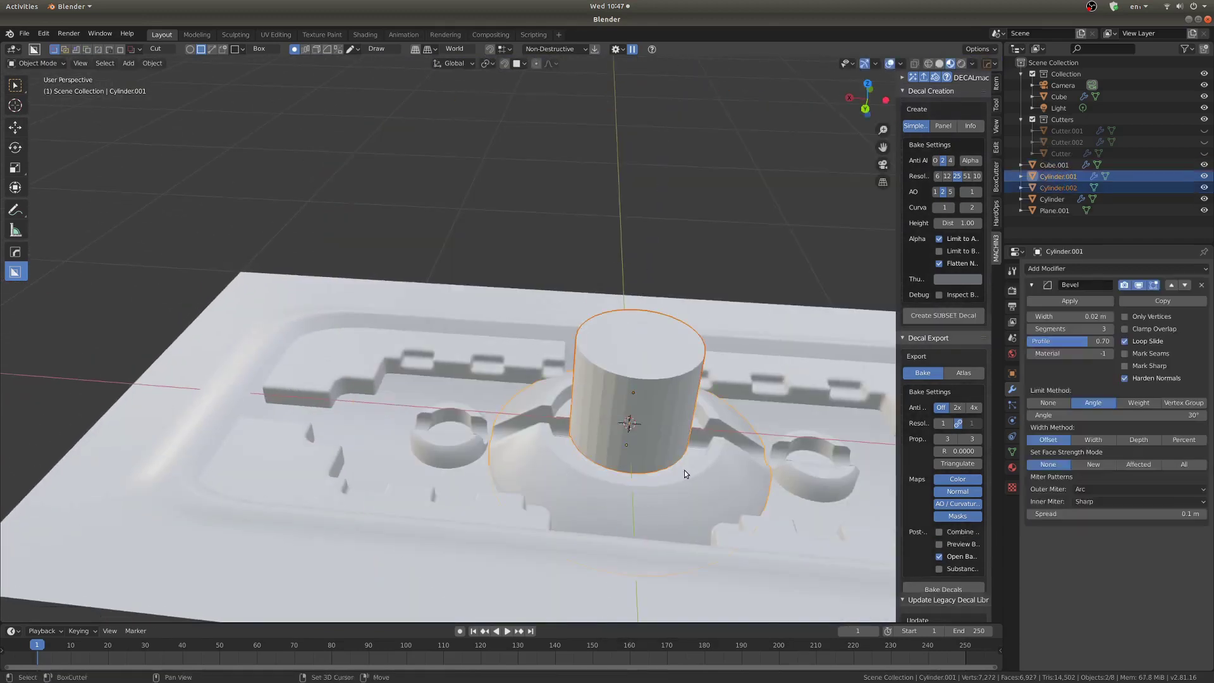
{"action": "key", "text": "ctrl+minus"}
Delete the trial cylinder cutter from the dome's centre.
{"action": "left_click", "coordinate": [682, 330]}
{"action": "key", "text": "g"}
{"action": "key", "text": "z"}
{"action": "right_click", "coordinate": [684, 325]}
{"action": "key", "text": "x"}
{"action": "middle_click_drag", "start_coordinate": [685, 314], "coordinate": [467, 440]}
Apply the modifiers of the corner blocks, dome and rings and join them into one object.
{"action": "left_click", "coordinate": [532, 348]}
{"action": "left_click", "coordinate": [520, 326], "text": "shift"}
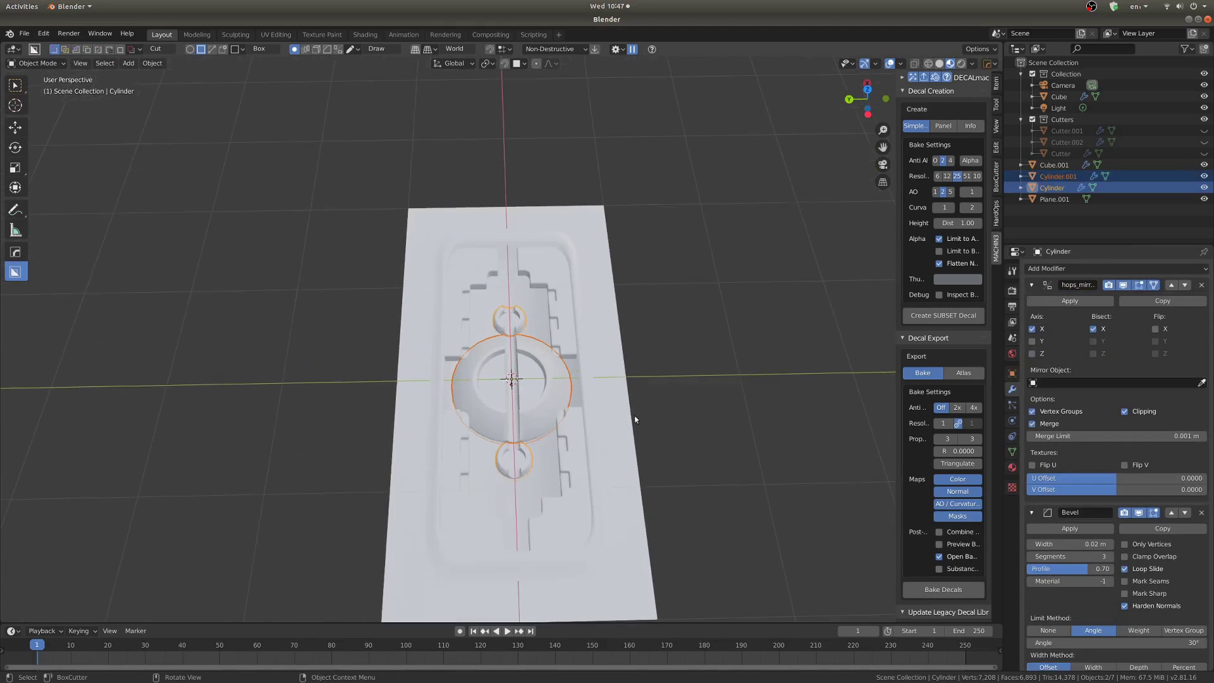
{"action": "middle_click_drag", "start_coordinate": [636, 419], "coordinate": [506, 429]}
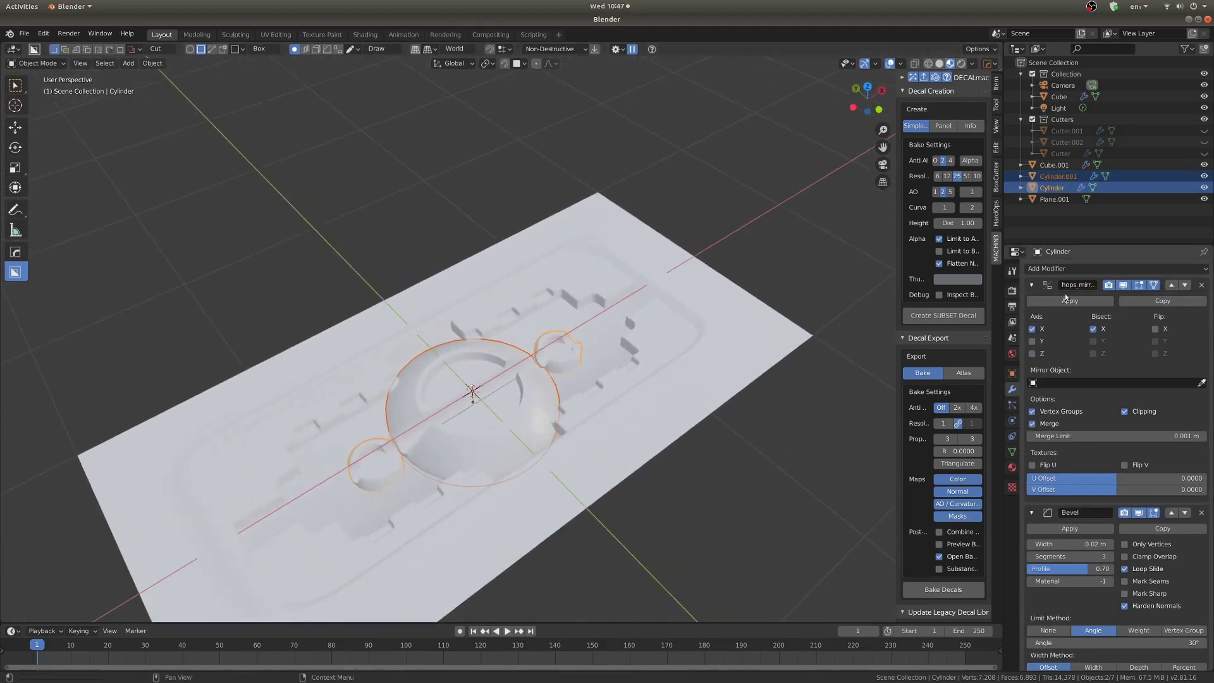
{"action": "left_click", "coordinate": [545, 391]}
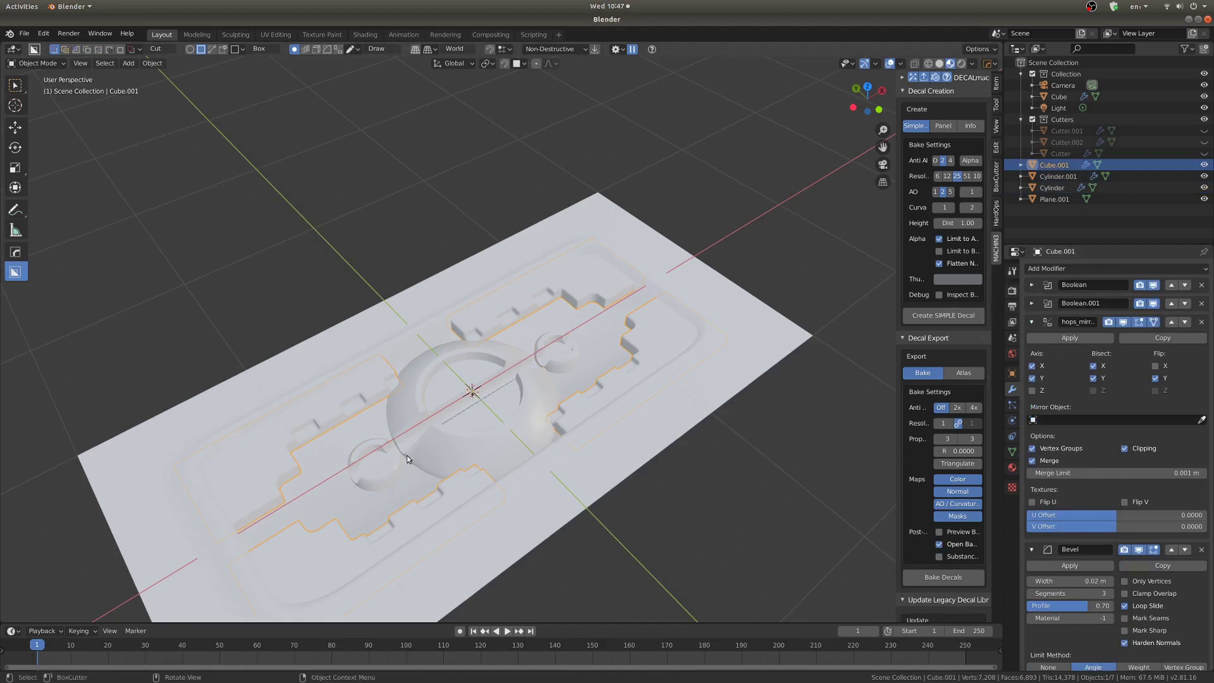
{"action": "middle_click_drag", "start_coordinate": [414, 464], "coordinate": [513, 392]}
{"action": "left_click", "coordinate": [586, 420]}
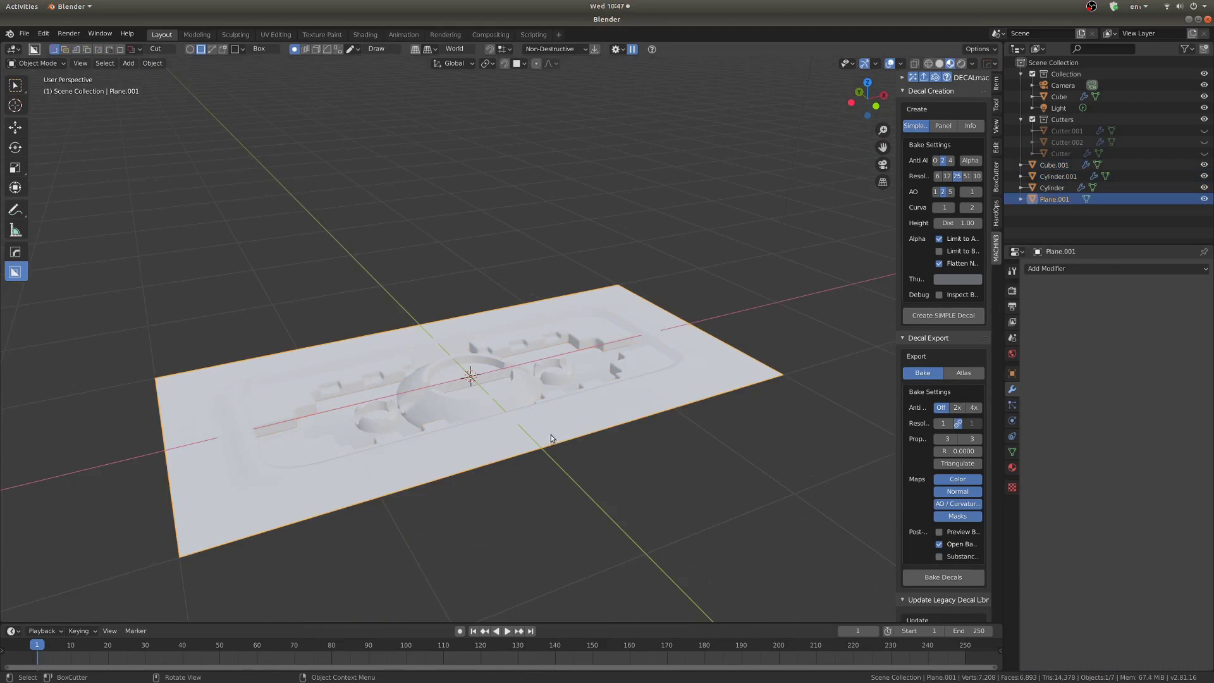
{"action": "key", "text": "g"}
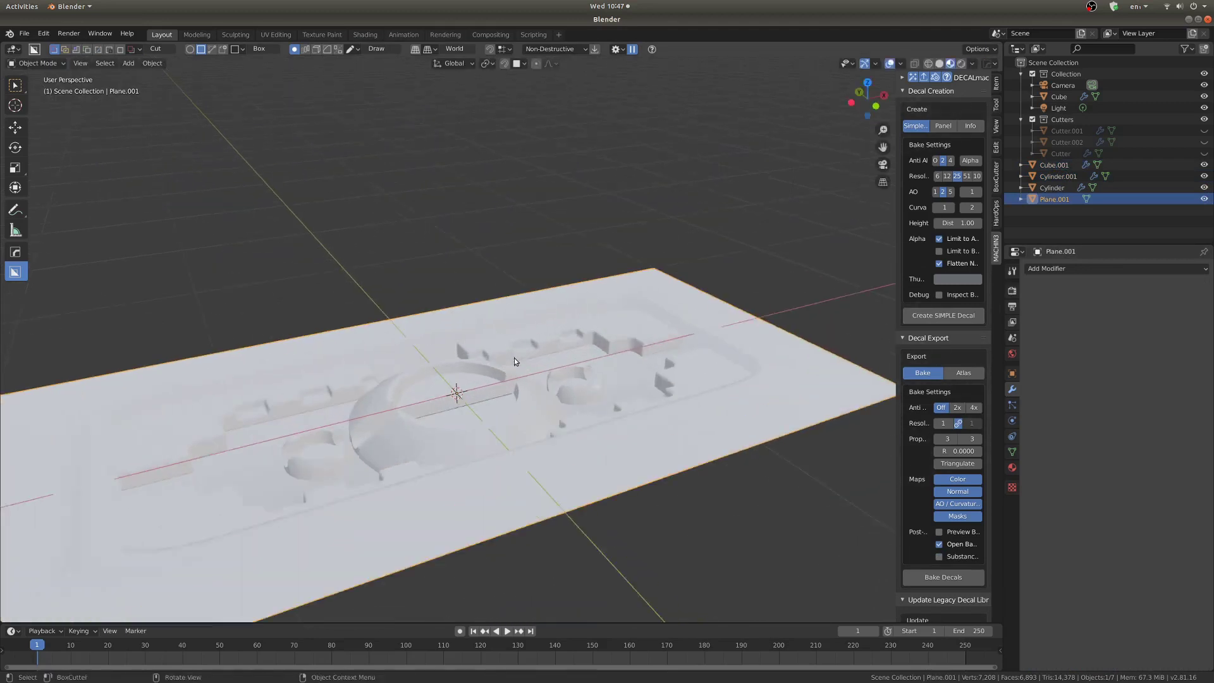
{"action": "middle_click_drag", "start_coordinate": [514, 358], "coordinate": [583, 344]}
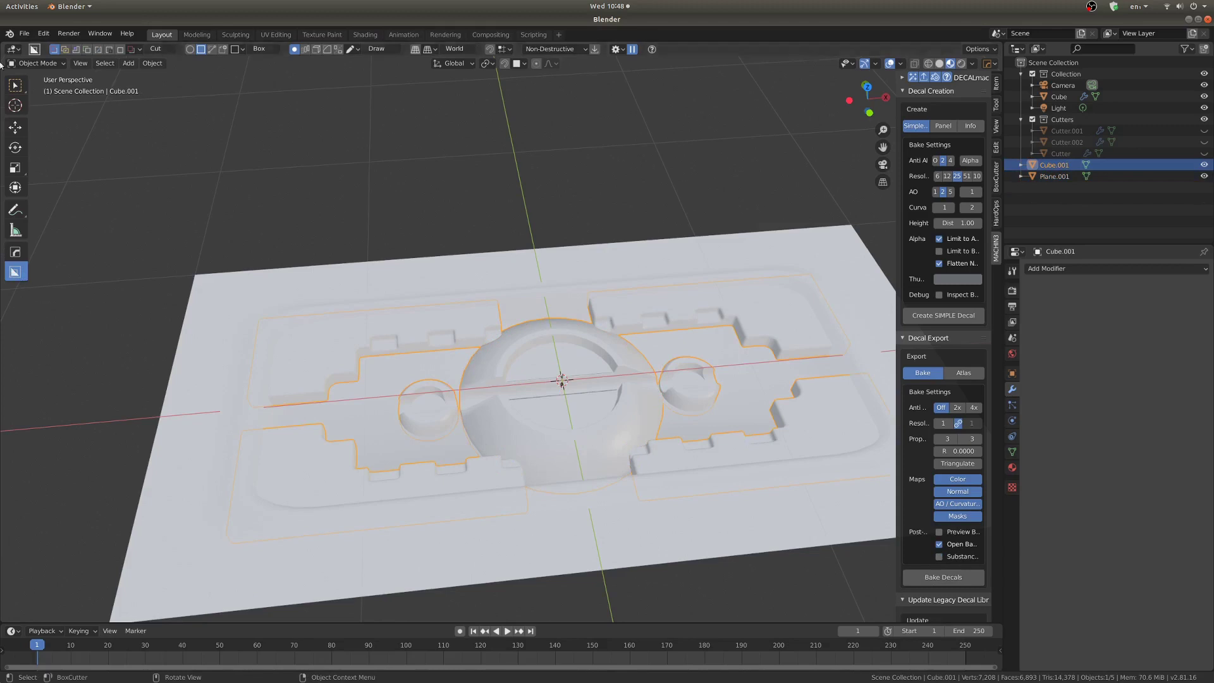
Activate the Move tool and select the recessed base plane.
{"action": "left_click", "coordinate": [16, 128]}
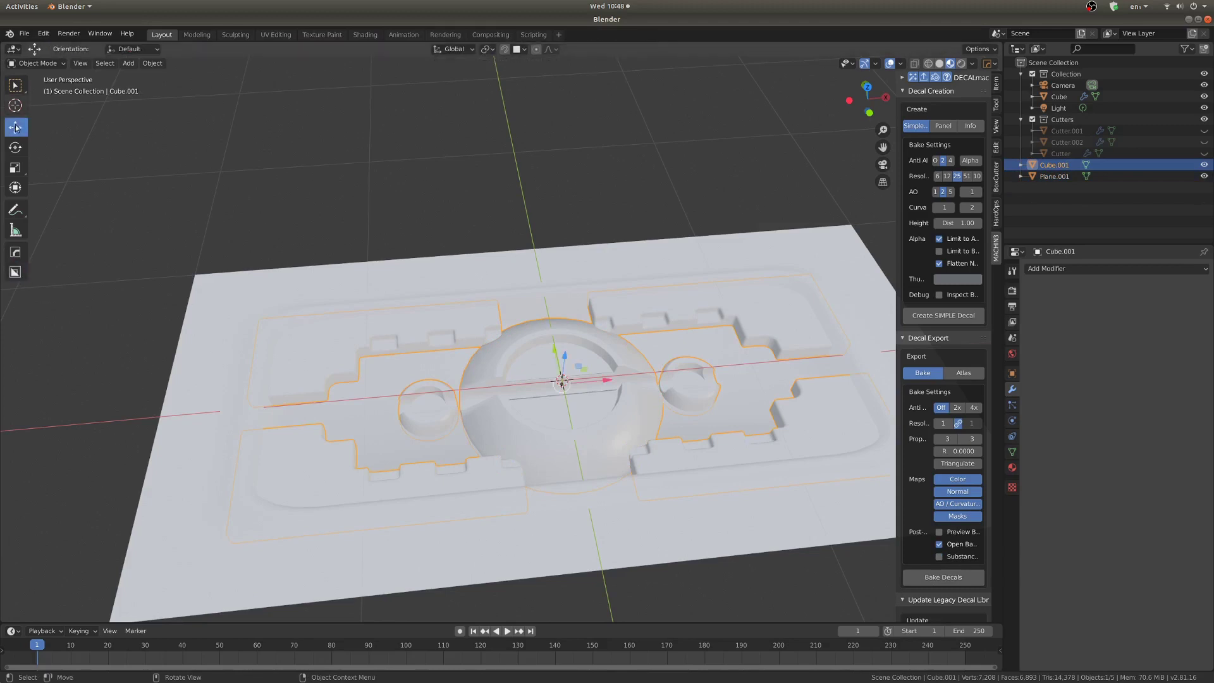
{"action": "scroll", "coordinate": [594, 218], "scroll_direction": "down", "scroll_amount": 4}
{"action": "scroll", "coordinate": [593, 253], "scroll_direction": "up", "scroll_amount": 3}
{"action": "middle_click_drag", "start_coordinate": [615, 350], "coordinate": [546, 373], "text": "shift"}
{"action": "middle_click_drag", "start_coordinate": [423, 384], "coordinate": [405, 386]}
{"action": "scroll", "coordinate": [504, 370], "scroll_direction": "down", "scroll_amount": 3}
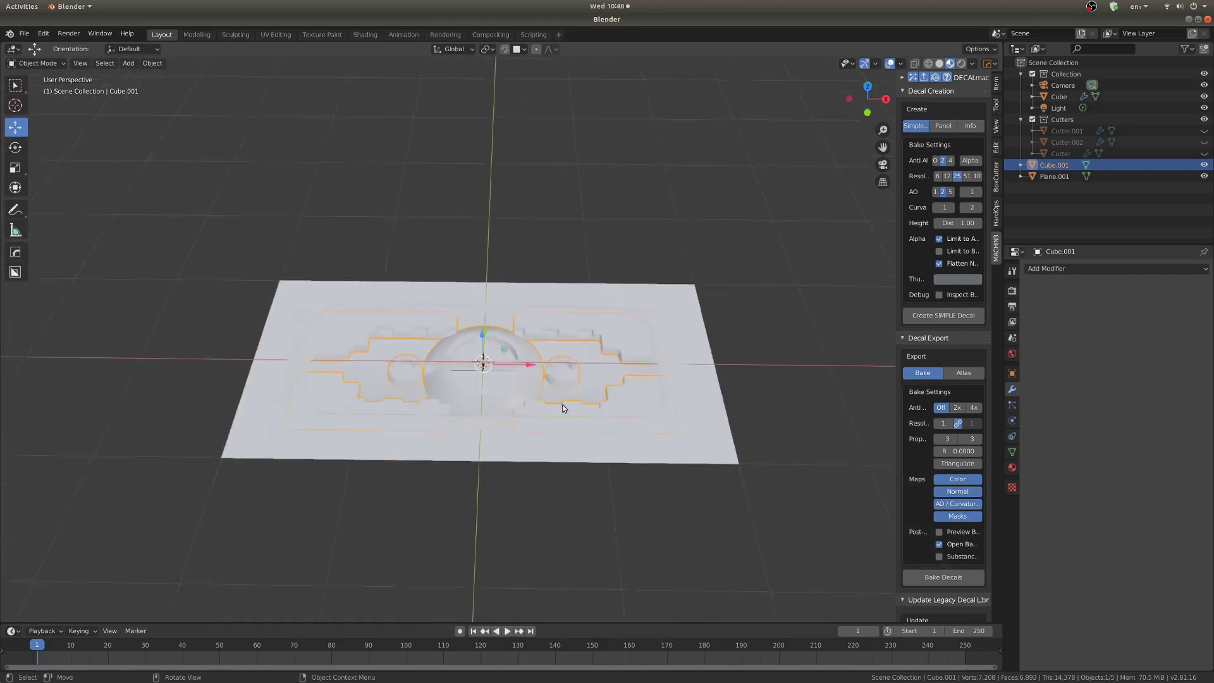
{"action": "middle_click_drag", "start_coordinate": [705, 404], "coordinate": [711, 385]}
{"action": "left_click", "coordinate": [714, 390]}
{"action": "scroll", "coordinate": [541, 422], "scroll_direction": "up", "scroll_amount": 2}
{"action": "middle_click_drag", "start_coordinate": [541, 442], "coordinate": [506, 437]}
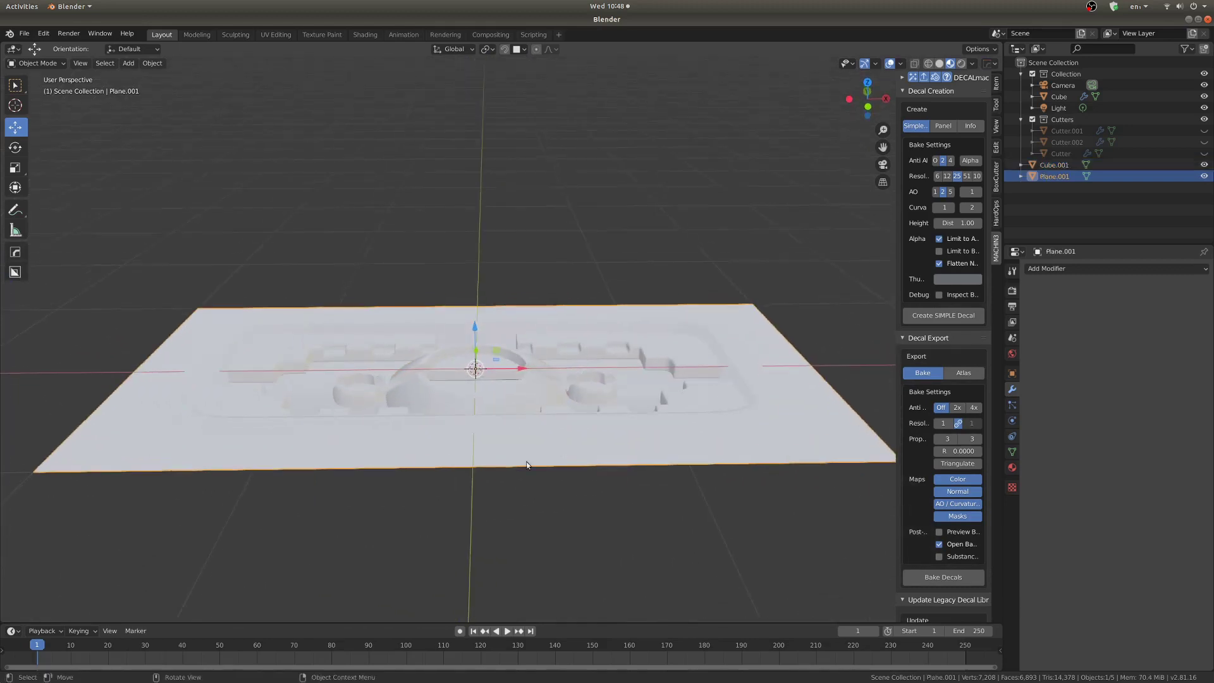
Snap the 3D cursor to the centre of the base plane's outer boundary edge loop.
{"action": "key", "text": "Tab"}
{"action": "scroll", "coordinate": [623, 468], "scroll_direction": "down", "scroll_amount": 3}
{"action": "middle_click_drag", "start_coordinate": [623, 468], "coordinate": [628, 479]}
{"action": "scroll", "coordinate": [627, 478], "scroll_direction": "up", "scroll_amount": 1}
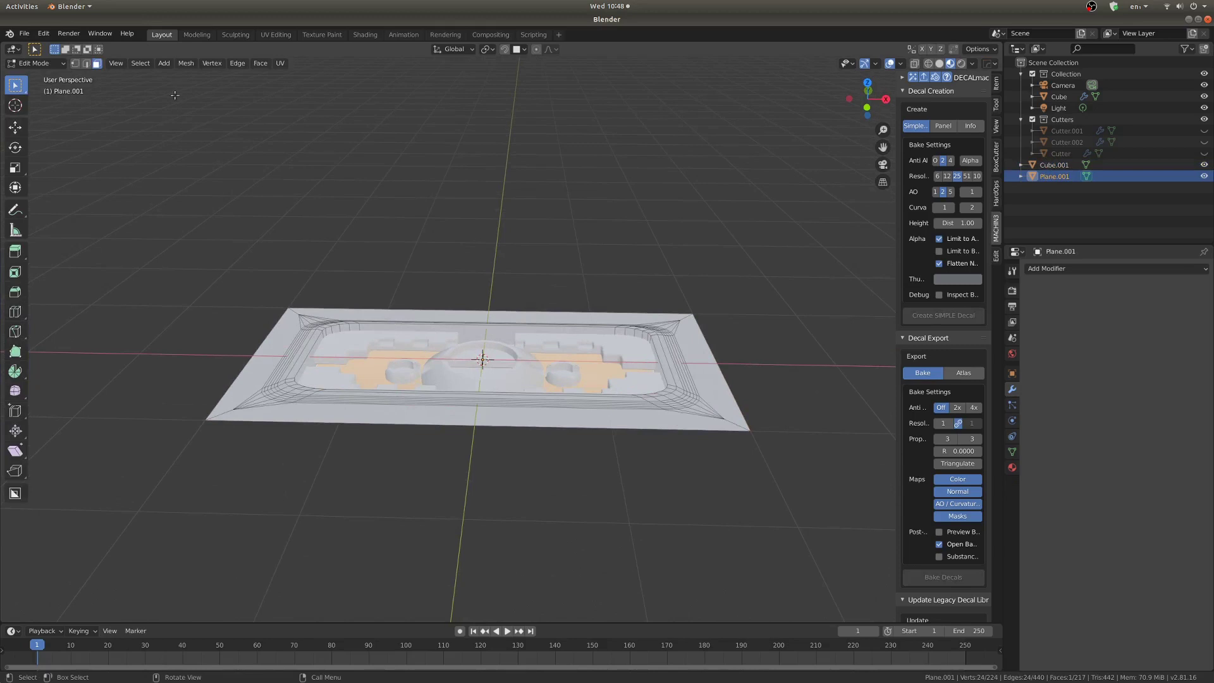
{"action": "left_click", "coordinate": [86, 63]}
{"action": "left_click", "coordinate": [466, 425], "text": "alt"}
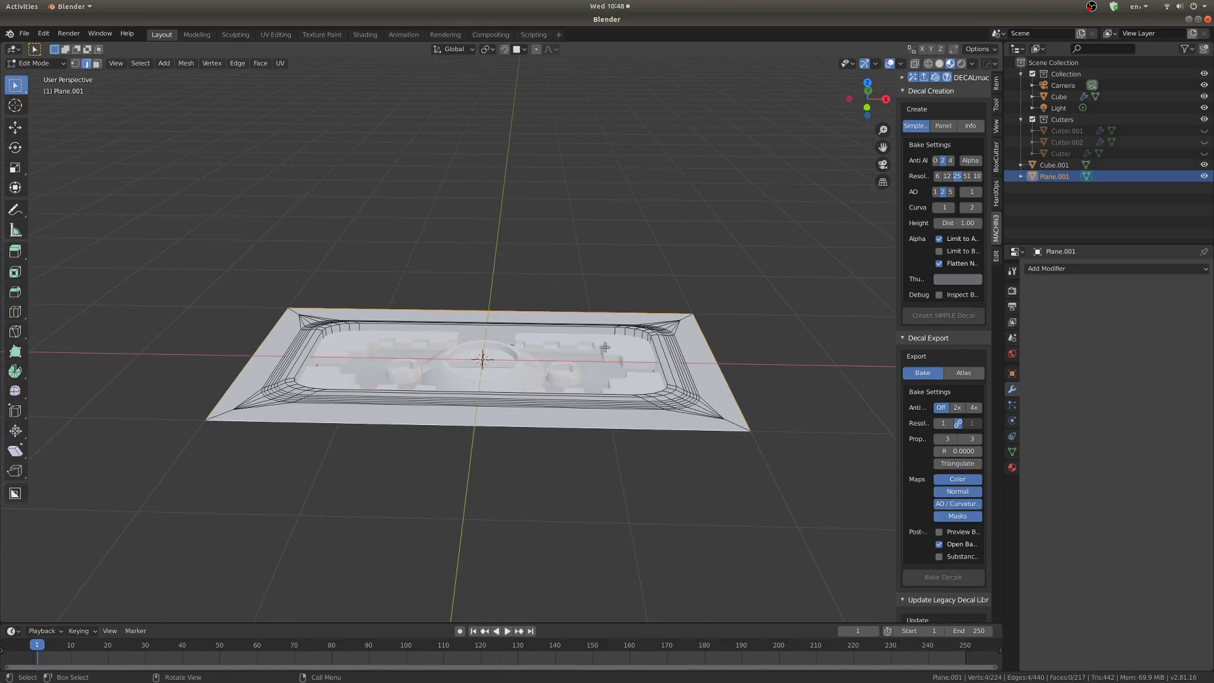
{"action": "right_click", "coordinate": [775, 316]}
{"action": "key", "text": "shift+s"}
{"action": "left_click", "coordinate": [708, 323]}
{"action": "key", "text": "Tab"}
Set the origins of the base plane and the joined detail object to the 3D cursor.
{"action": "left_click", "coordinate": [516, 347]}
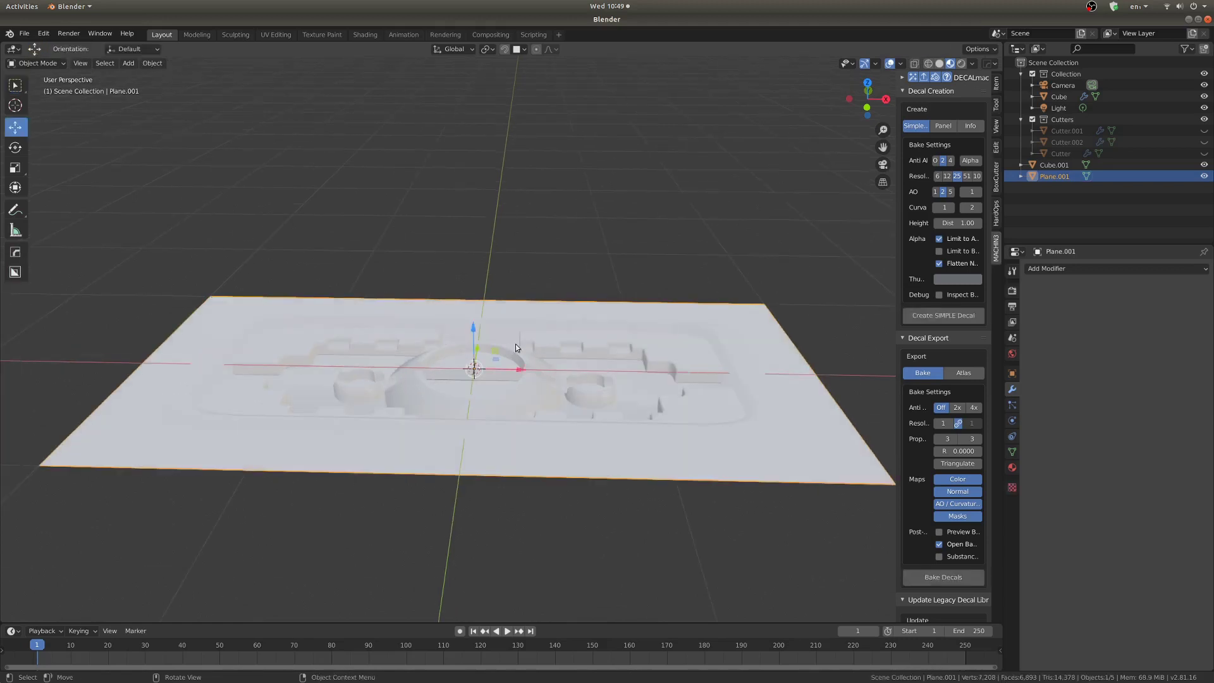
{"action": "right_click", "coordinate": [541, 245]}
{"action": "mouse_move", "coordinate": [534, 270]}
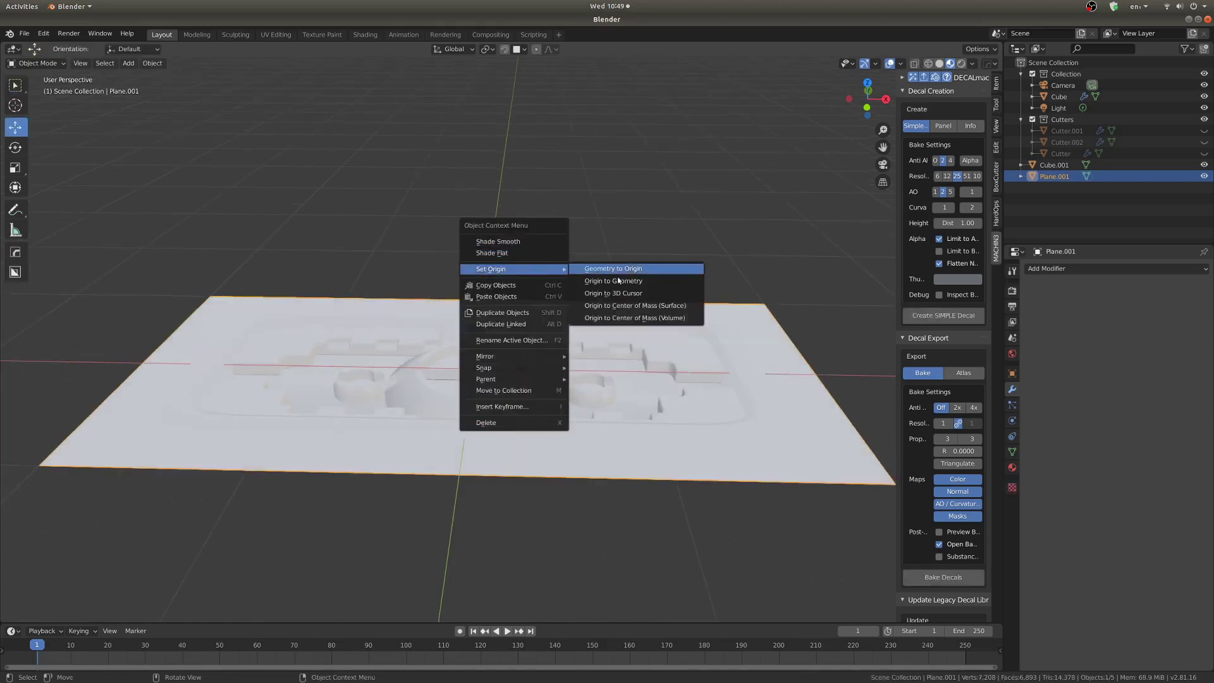
{"action": "left_click", "coordinate": [639, 295]}
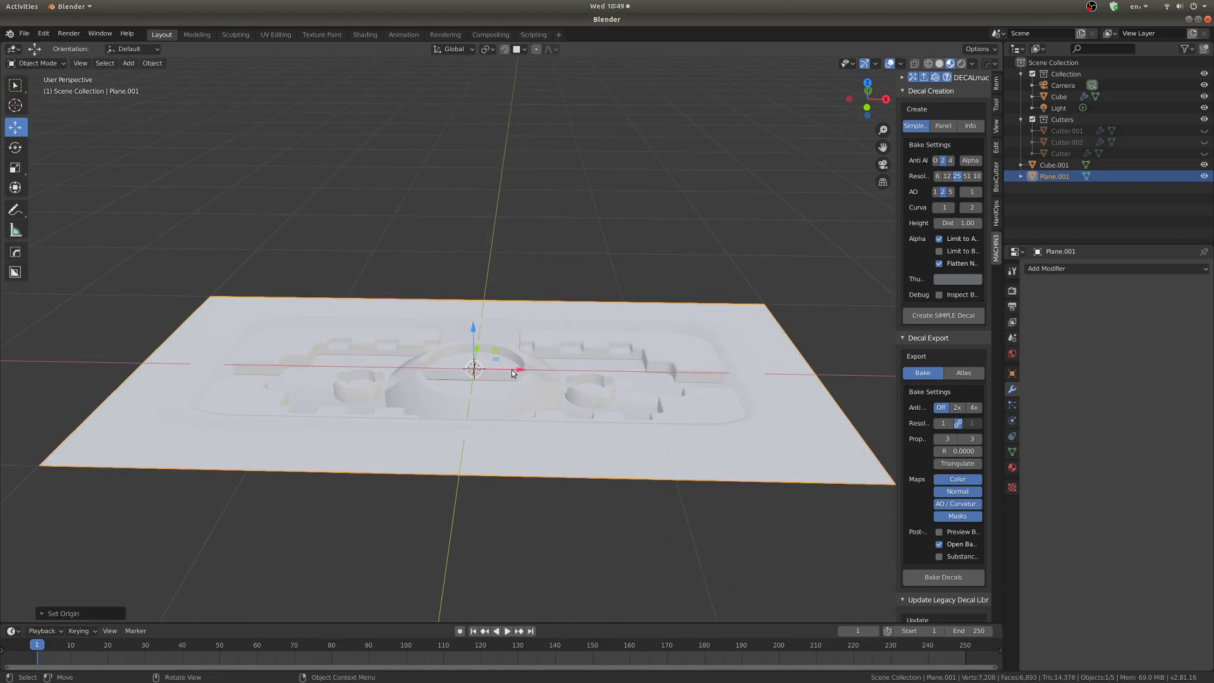
{"action": "left_click", "coordinate": [551, 392]}
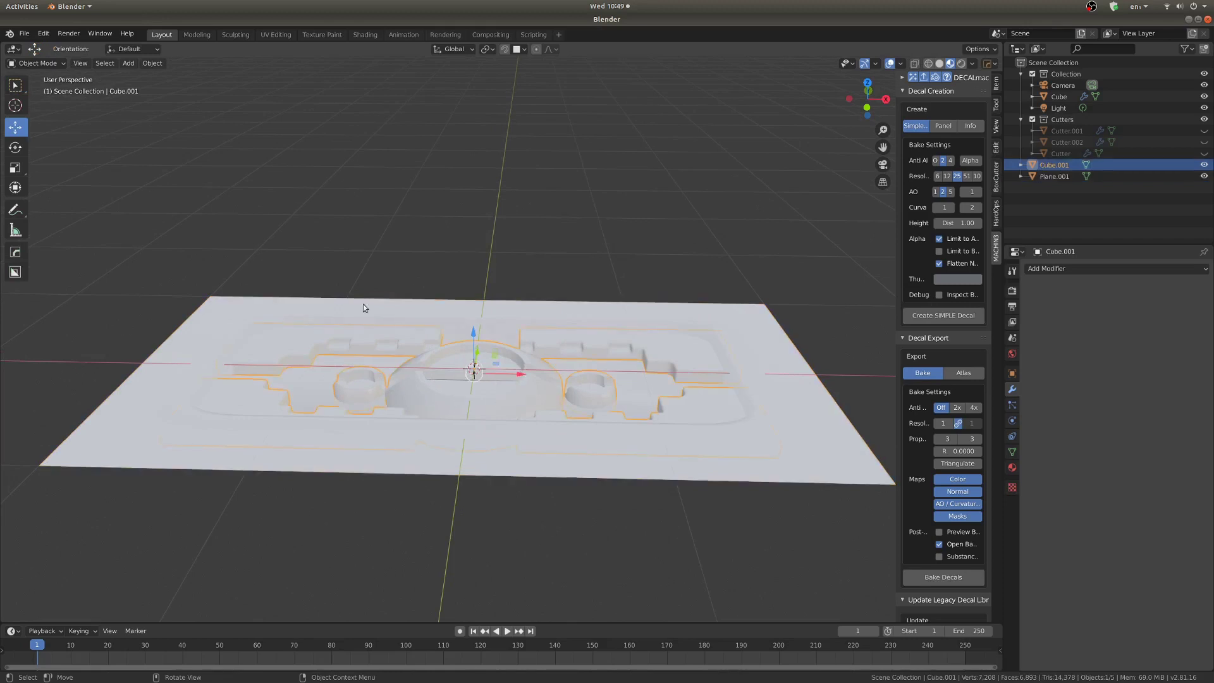
{"action": "right_click", "coordinate": [590, 146]}
{"action": "mouse_move", "coordinate": [590, 145]}
{"action": "left_click", "coordinate": [715, 172]}
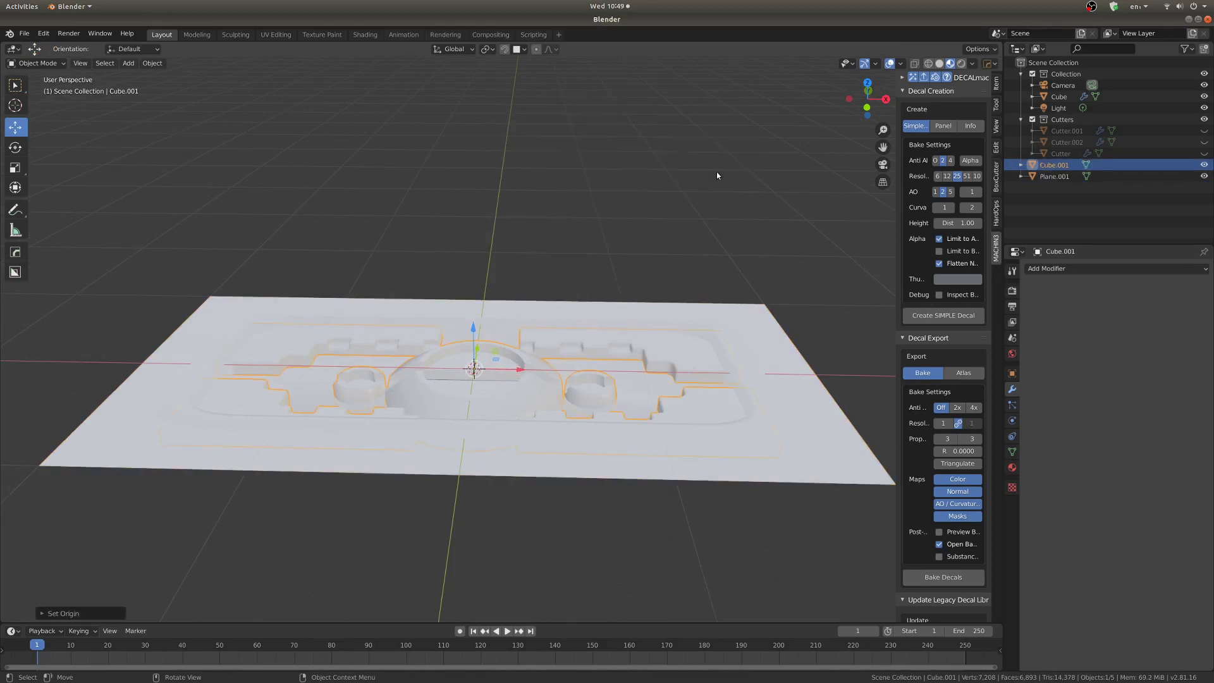
Create a SUBSET decal from the joined detail object with the base plane as the active object, at 256 resolution and 2x anti-aliasing.
{"action": "middle_click_drag", "start_coordinate": [465, 382], "coordinate": [514, 404]}
{"action": "scroll", "coordinate": [461, 385], "scroll_direction": "down", "scroll_amount": 2}
{"action": "key", "text": "alt+a"}
{"action": "scroll", "coordinate": [514, 405], "scroll_direction": "up", "scroll_amount": 2}
{"action": "left_click", "coordinate": [514, 409]}
{"action": "scroll", "coordinate": [480, 369], "scroll_direction": "down", "scroll_amount": 5}
{"action": "scroll", "coordinate": [676, 387], "scroll_direction": "up", "scroll_amount": 3}
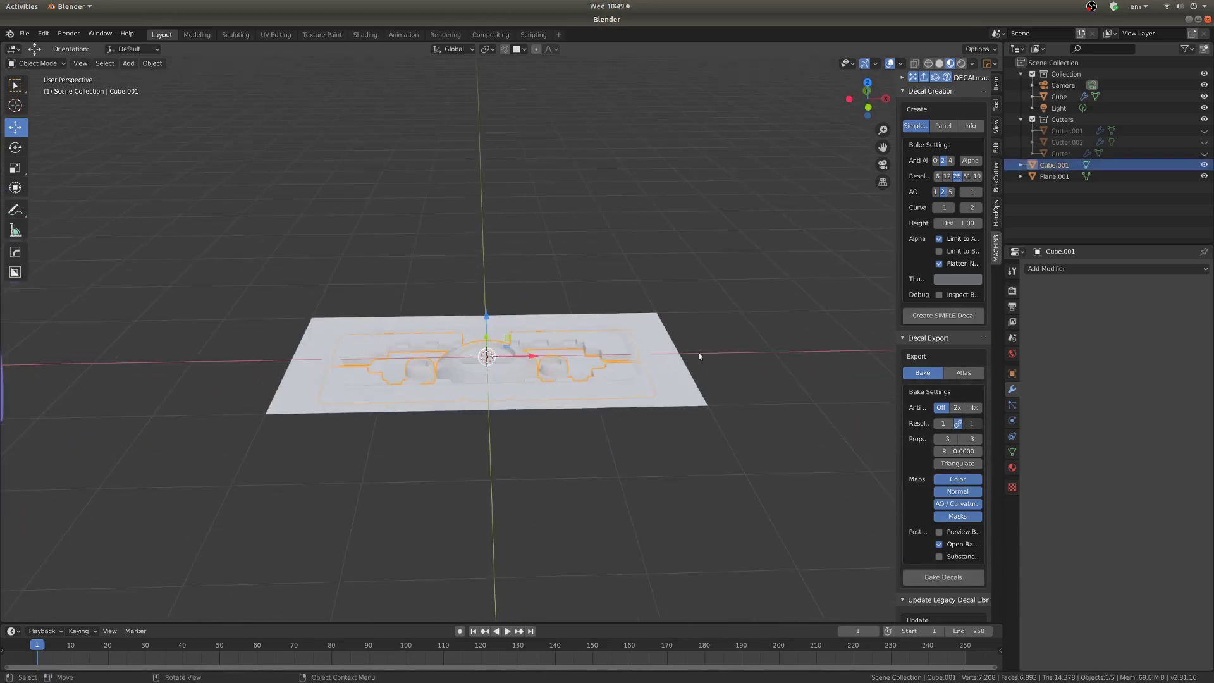
{"action": "left_click", "coordinate": [734, 354], "text": "shift"}
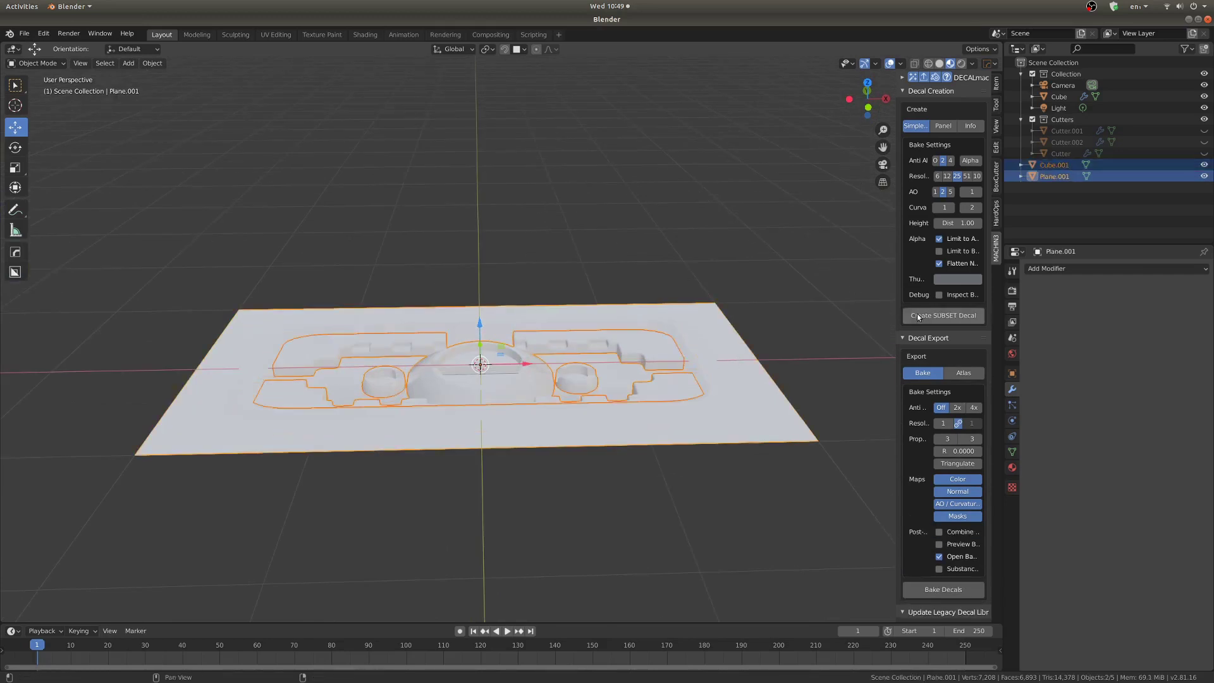
{"action": "left_click_drag", "start_coordinate": [897, 311], "coordinate": [773, 311]}
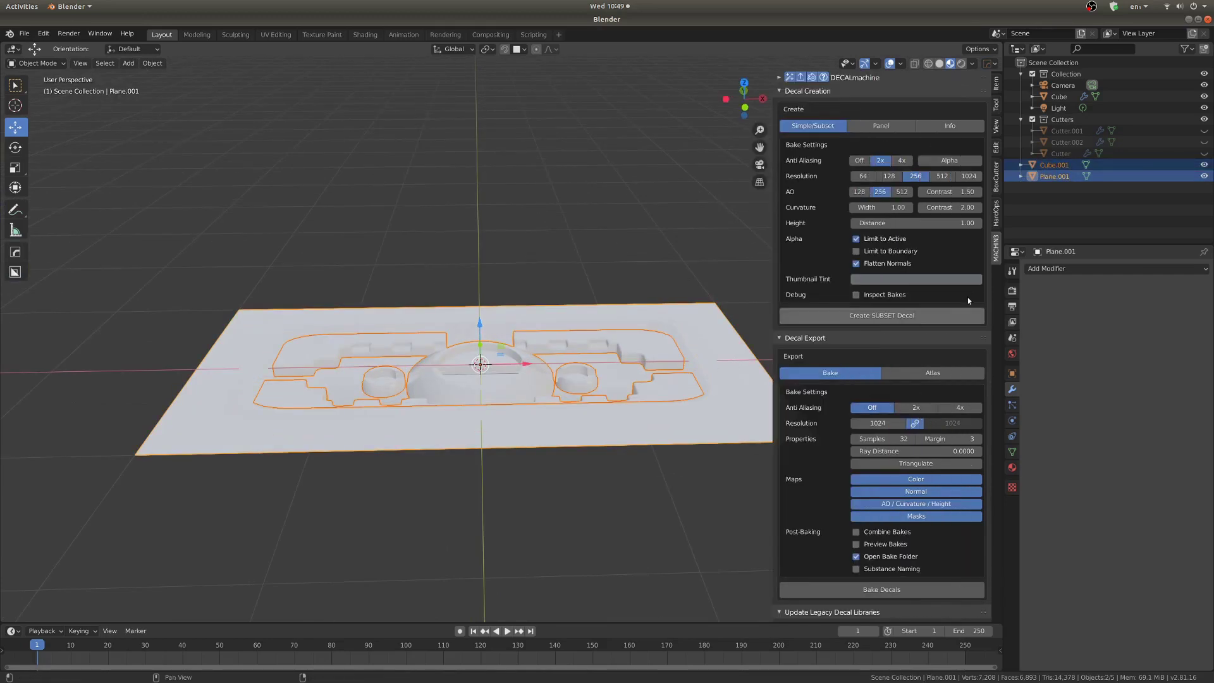
{"action": "left_click", "coordinate": [888, 317]}
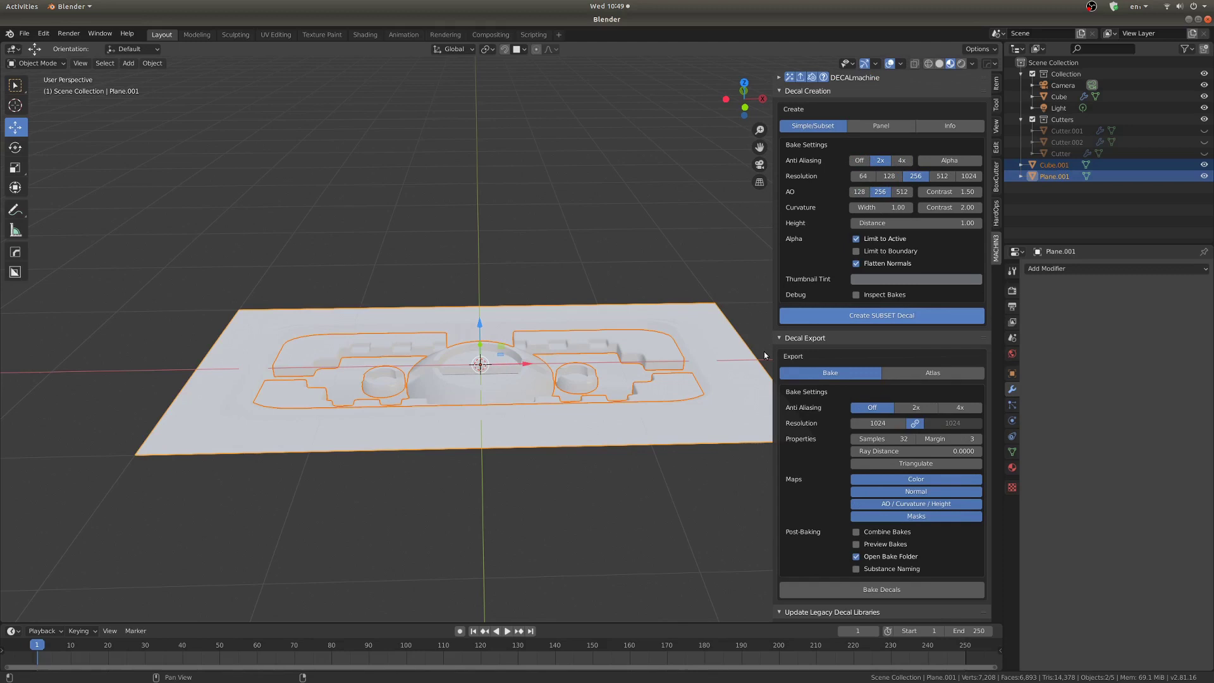
{"action": "middle_click_drag", "start_coordinate": [623, 340], "coordinate": [777, 345]}
{"action": "scroll", "coordinate": [852, 339], "scroll_direction": "down", "scroll_amount": 4}
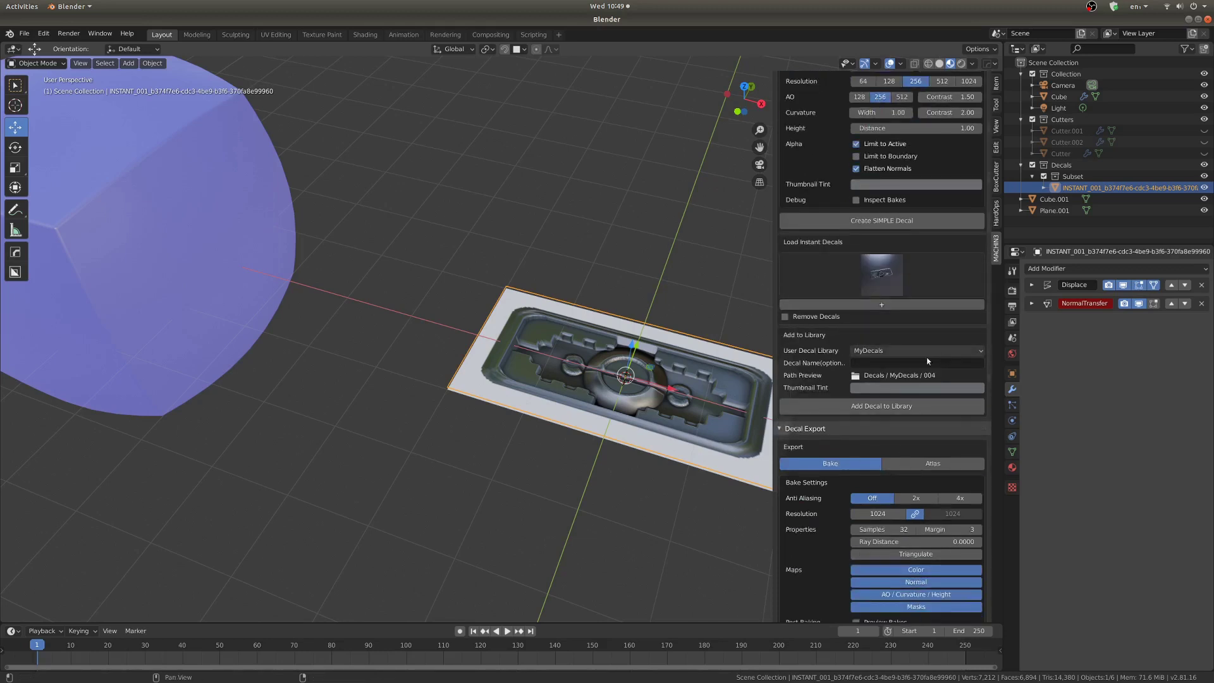
Move the new decal onto the large rounded cube with surface snapping and scale it down.
{"action": "scroll", "coordinate": [571, 393], "scroll_direction": "down", "scroll_amount": 3}
{"action": "middle_click_drag", "start_coordinate": [529, 423], "coordinate": [543, 450], "text": "shift"}
{"action": "scroll", "coordinate": [577, 424], "scroll_direction": "up", "scroll_amount": 2}
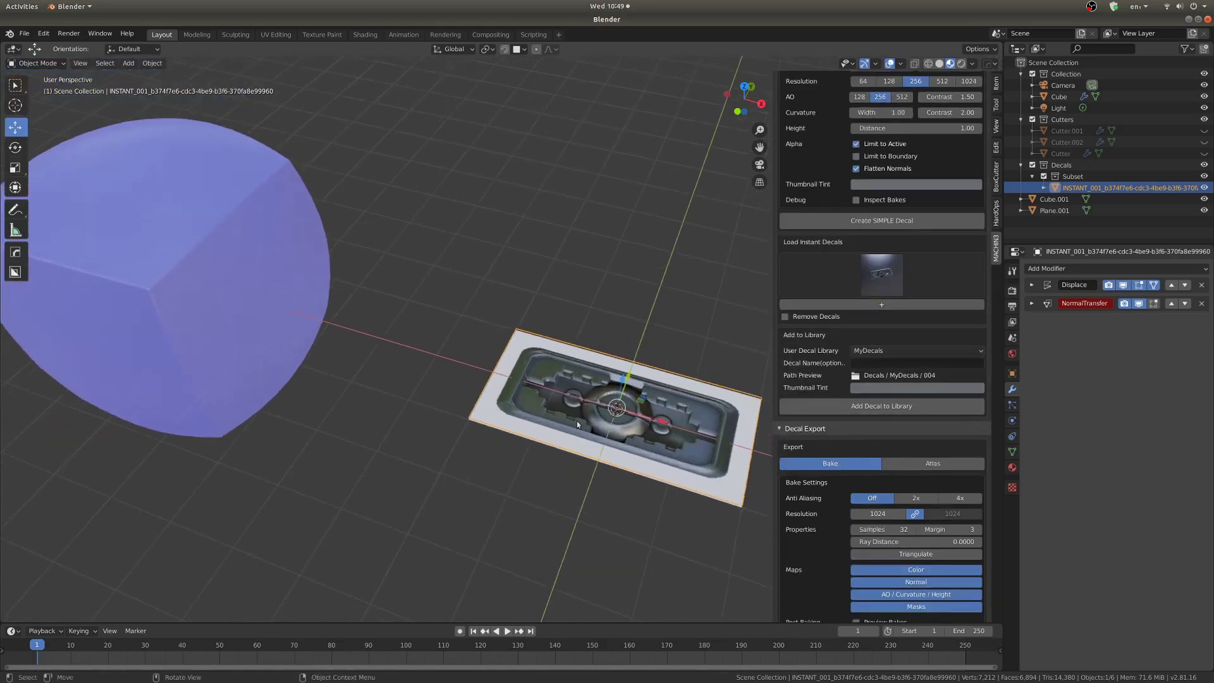
{"action": "key", "text": "g"}
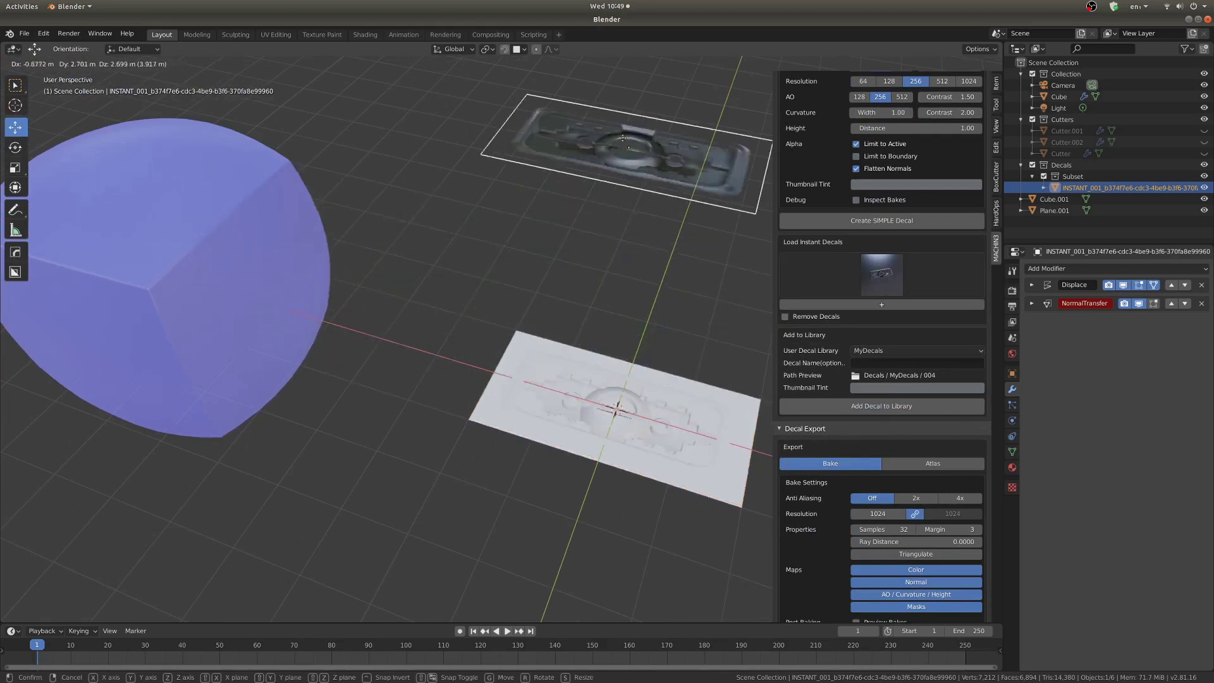
{"action": "key", "text": "ctrl"}
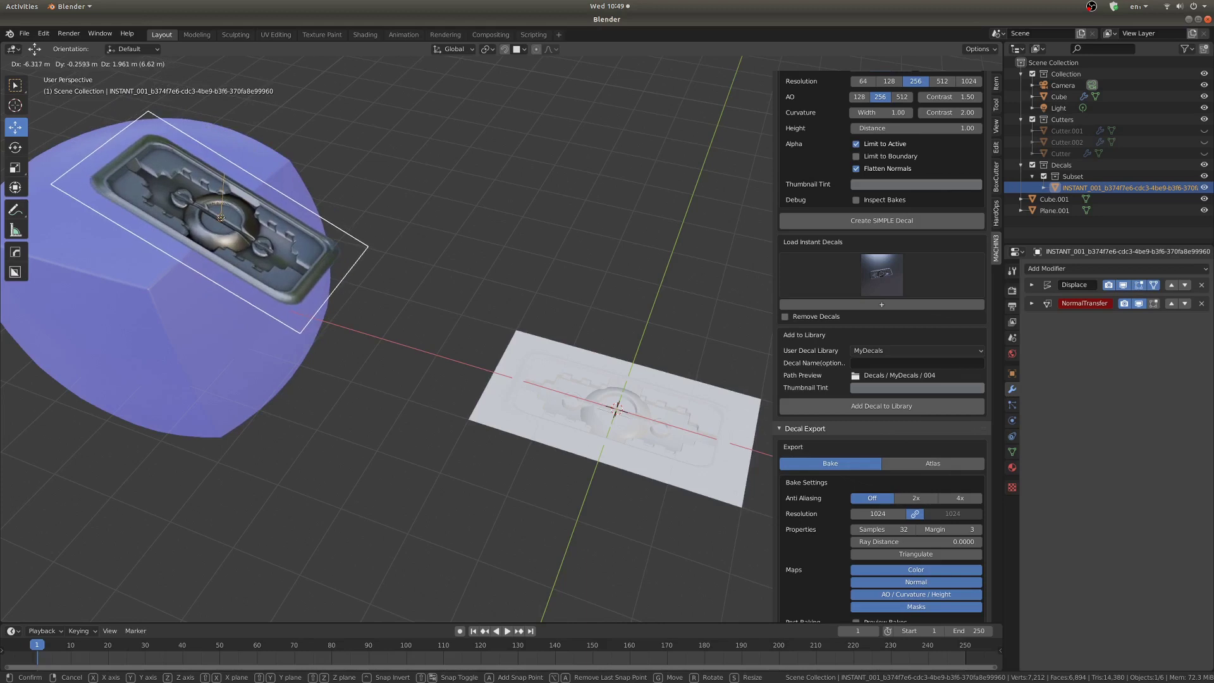
{"action": "left_click", "coordinate": [221, 218]}
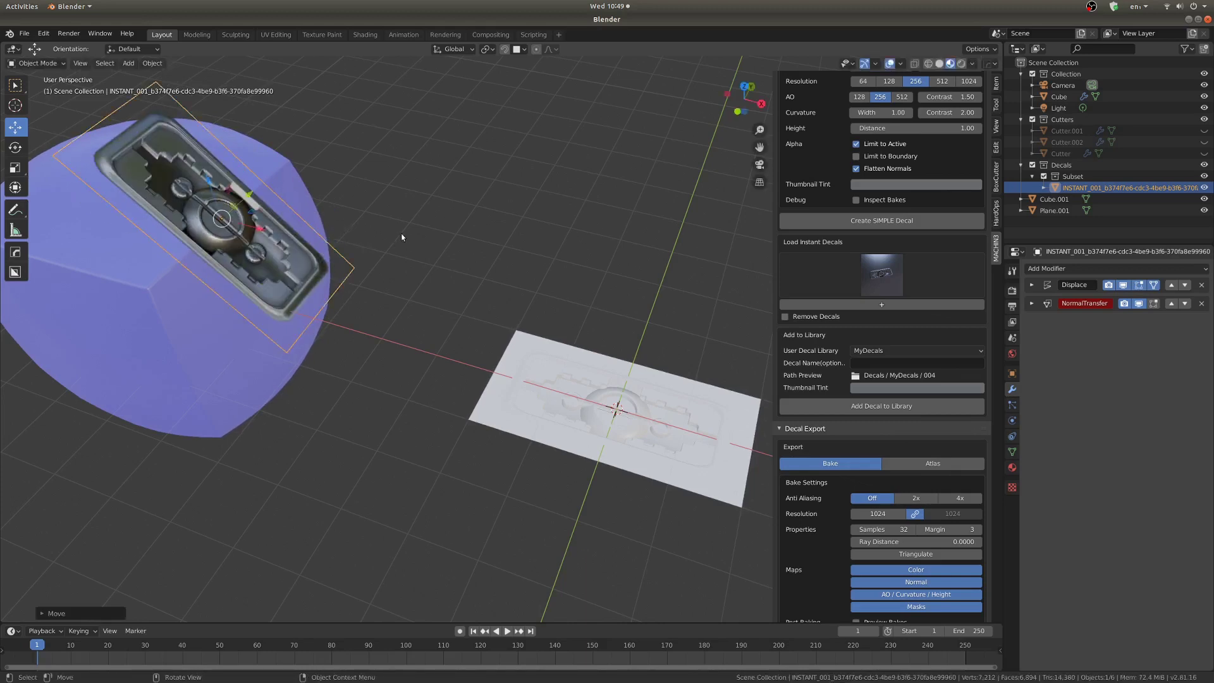
{"action": "key", "text": "s"}
{"action": "left_click", "coordinate": [297, 217]}
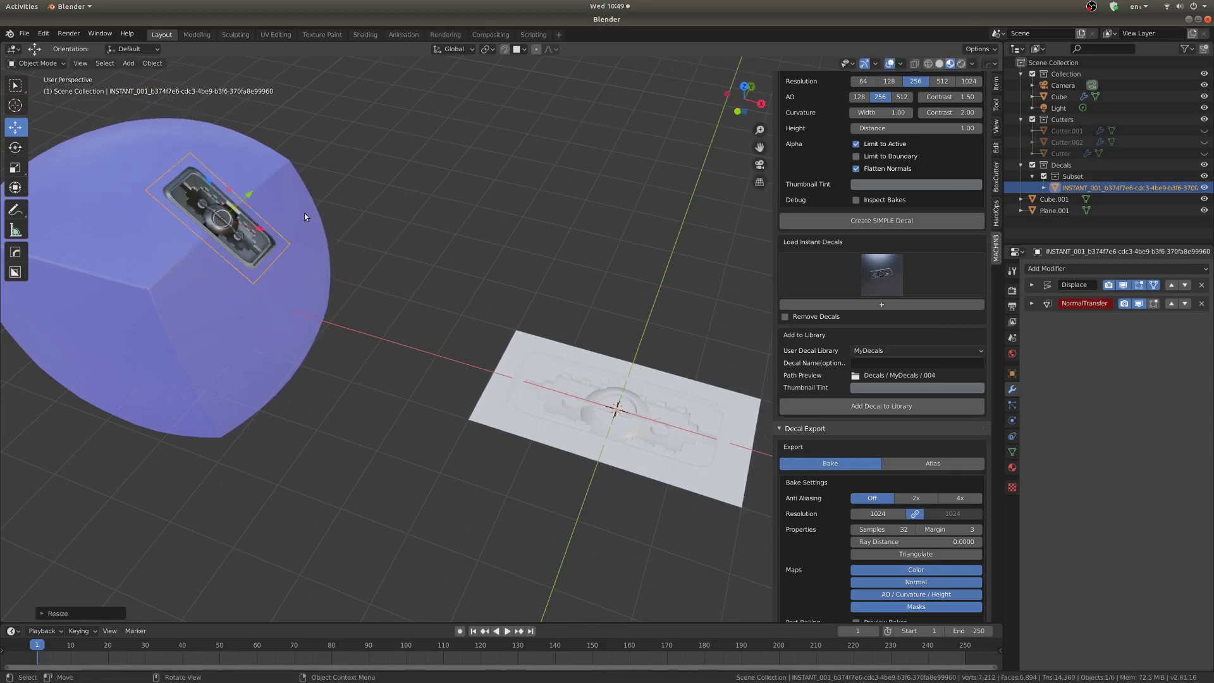
Re-apply the decal to the rounded cube so it takes on the cube's material and normals.
{"action": "key", "text": "d"}
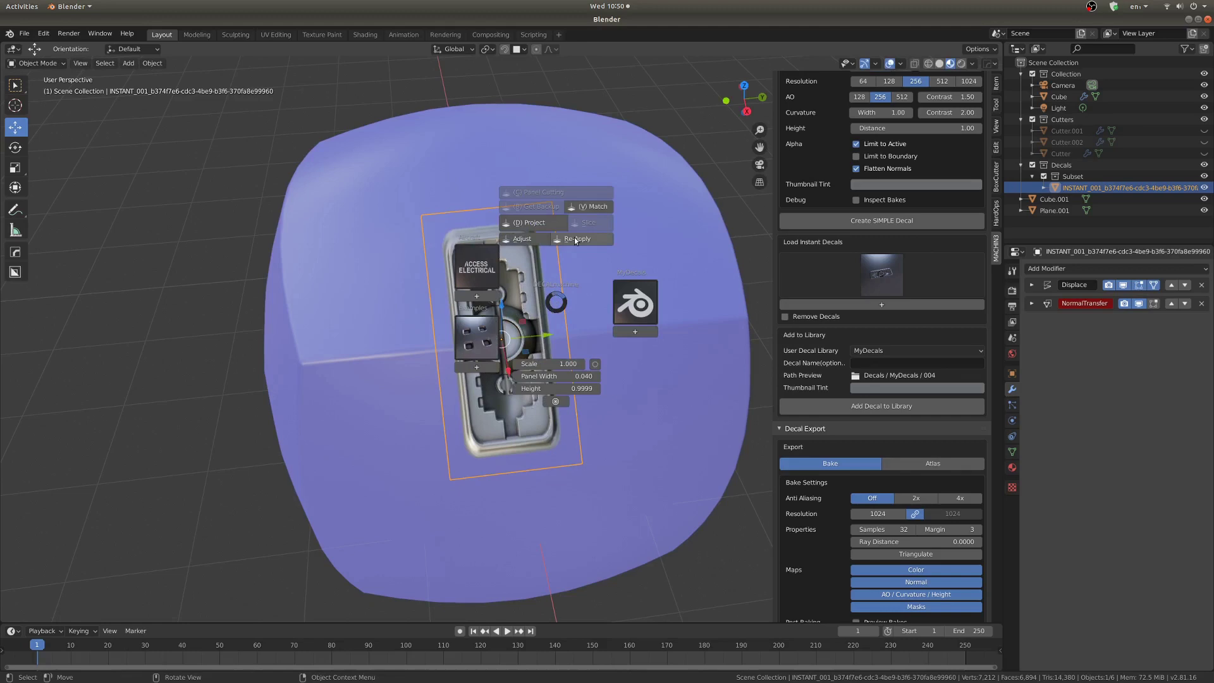
{"action": "left_click", "coordinate": [575, 240]}
{"action": "scroll", "coordinate": [550, 190], "scroll_direction": "up", "scroll_amount": 4}
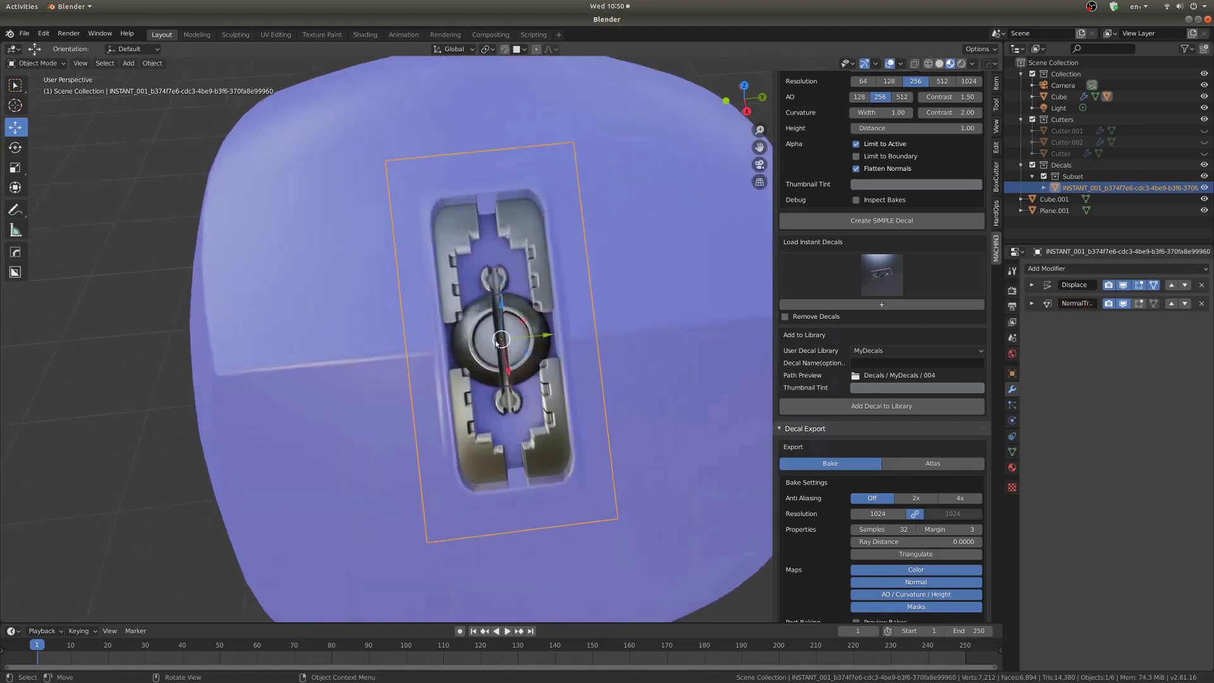
Examine the decal's baked dome, rings and blocks on the rounded cube up close.
{"action": "middle_click_drag", "start_coordinate": [529, 165], "coordinate": [468, 372]}
{"action": "scroll", "coordinate": [410, 309], "scroll_direction": "down", "scroll_amount": 4}
{"action": "scroll", "coordinate": [410, 309], "scroll_direction": "up", "scroll_amount": 4}
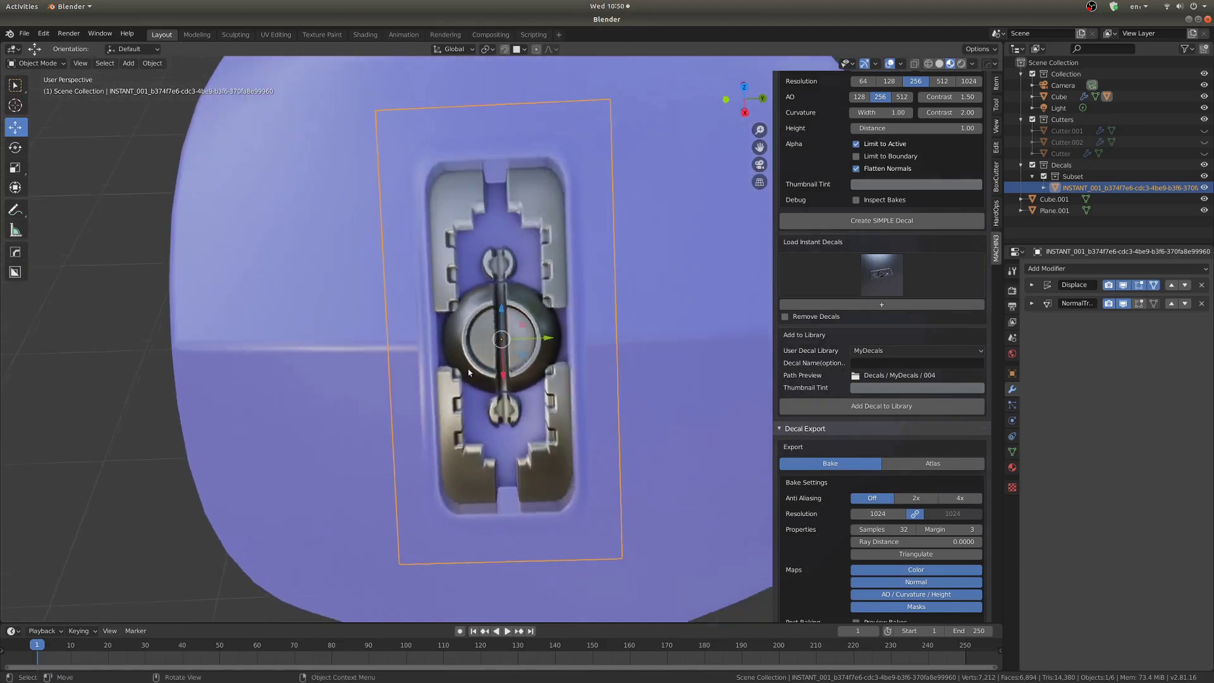
{"action": "scroll", "coordinate": [487, 405], "scroll_direction": "up", "scroll_amount": 5}
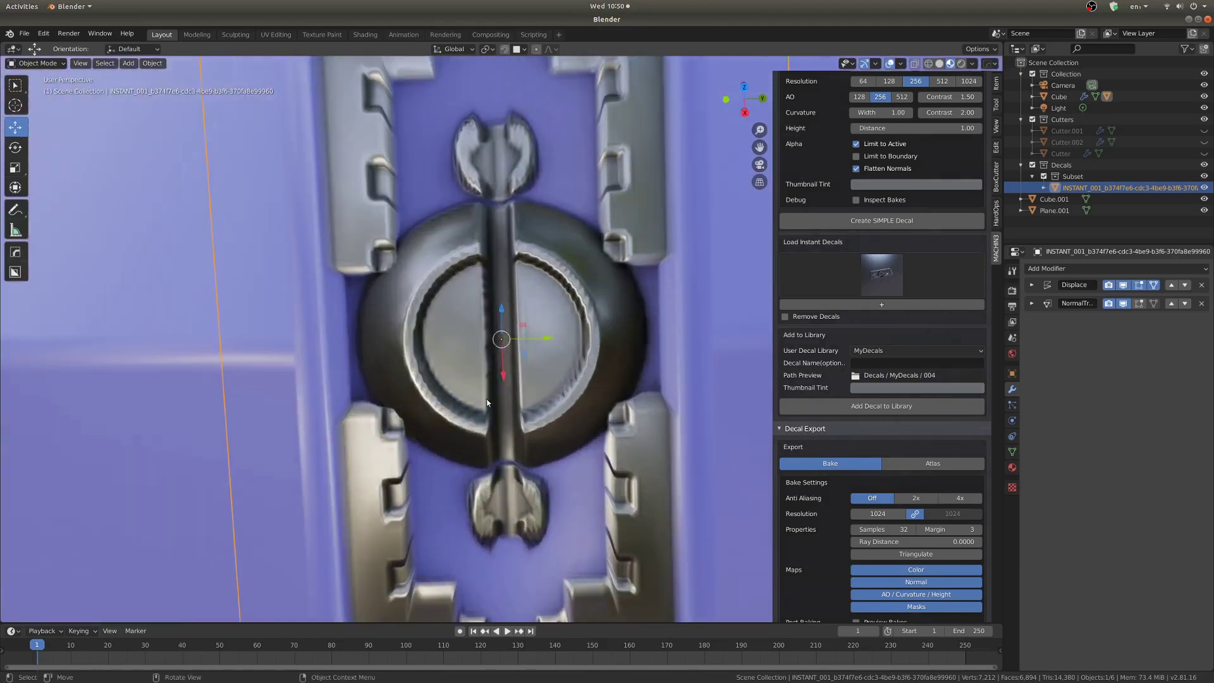
{"action": "scroll", "coordinate": [487, 406], "scroll_direction": "down", "scroll_amount": 4}
{"action": "scroll", "coordinate": [510, 283], "scroll_direction": "down", "scroll_amount": 3}
{"action": "middle_click_drag", "start_coordinate": [510, 283], "coordinate": [518, 247]}
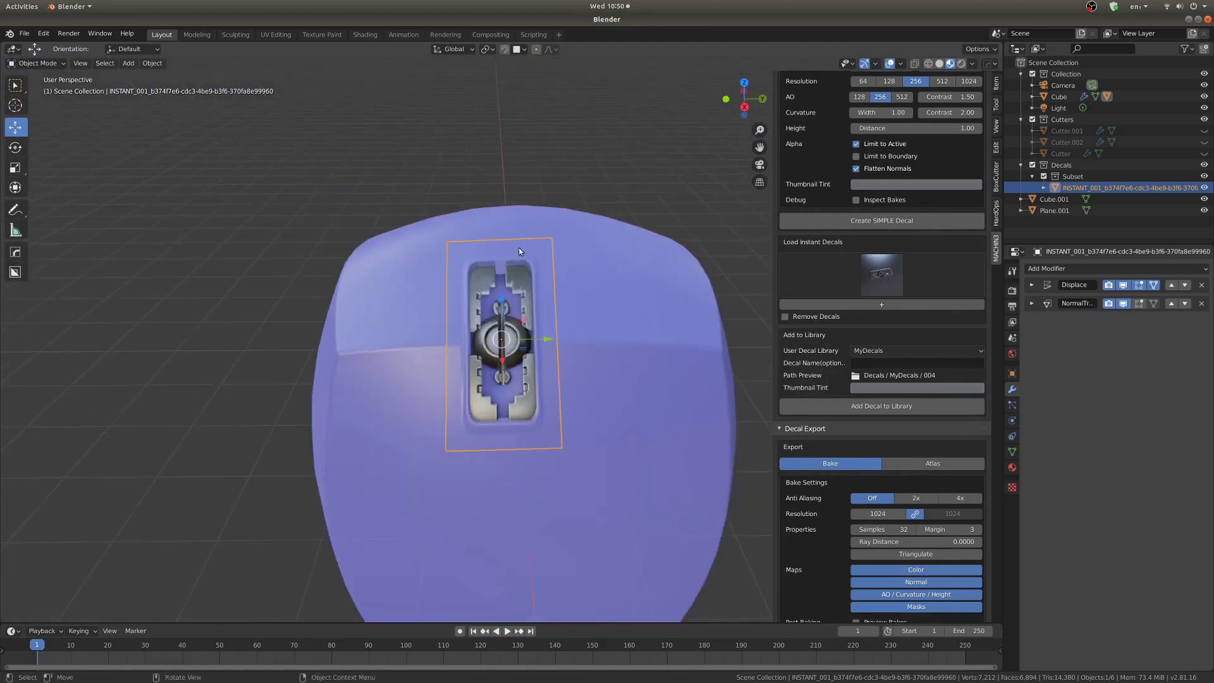
Move the decal along Y to one side of the cube's face and place a duplicate along Y on the opposite side.
{"action": "left_click_drag", "start_coordinate": [552, 337], "coordinate": [465, 349]}
{"action": "key", "text": "shift+d"}
{"action": "key", "text": "y"}
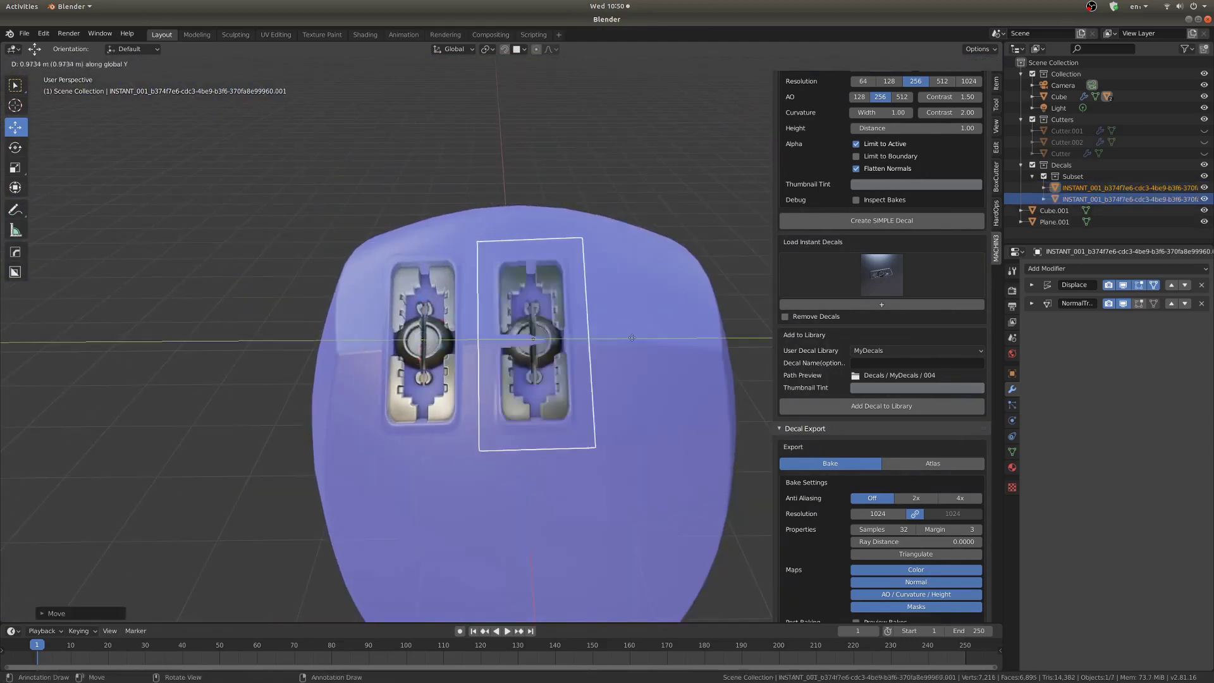
{"action": "left_click", "coordinate": [678, 350]}
{"action": "scroll", "coordinate": [658, 357], "scroll_direction": "down", "scroll_amount": 3}
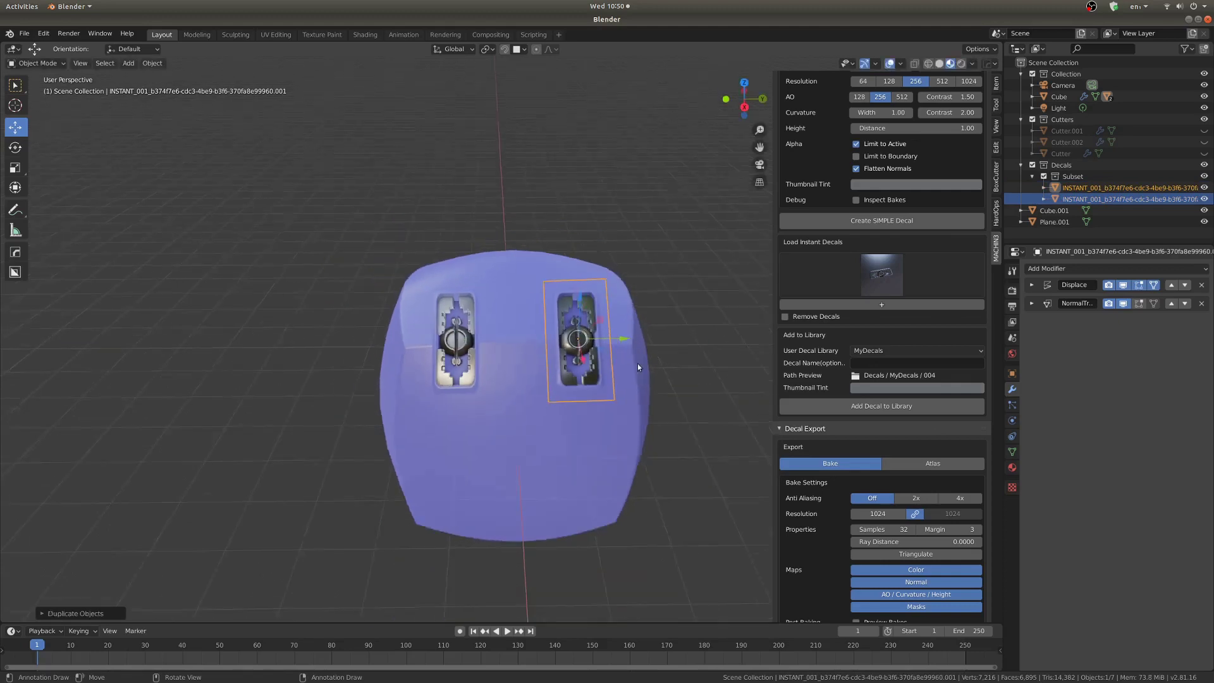
Select both decals on the rounded cube and project them onto its curved surface.
{"action": "middle_click_drag", "start_coordinate": [637, 363], "coordinate": [613, 370]}
{"action": "scroll", "coordinate": [531, 380], "scroll_direction": "up", "scroll_amount": 3}
{"action": "left_click", "coordinate": [415, 299], "text": "shift"}
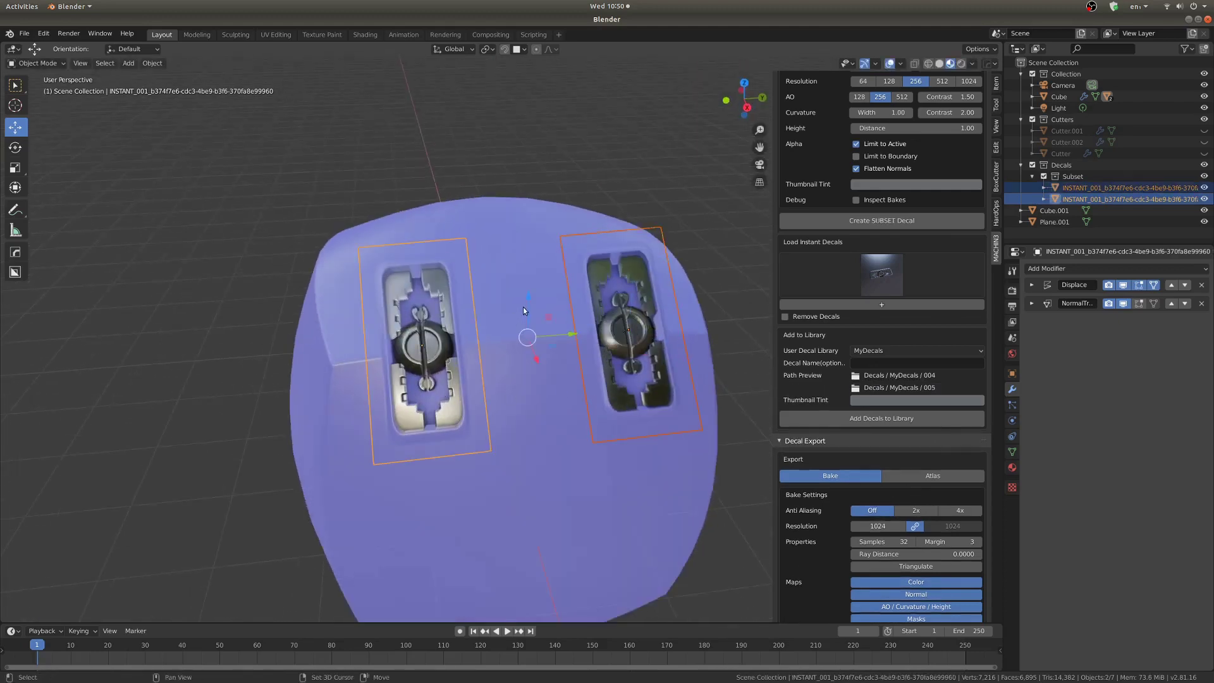
{"action": "key", "text": "d"}
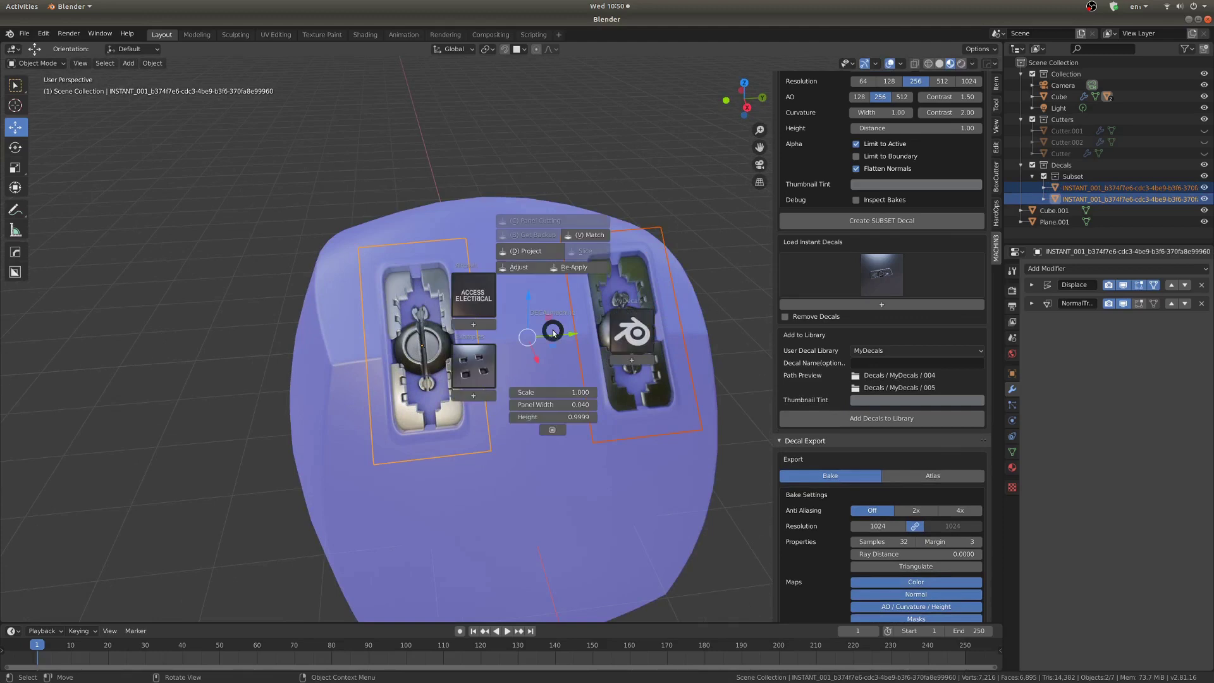
{"action": "left_click", "coordinate": [515, 247]}
Raise one projected decal's height slightly so it sits clear of the cube's curved surface.
{"action": "middle_click_drag", "start_coordinate": [529, 263], "coordinate": [570, 304]}
{"action": "scroll", "coordinate": [551, 322], "scroll_direction": "up", "scroll_amount": 4}
{"action": "scroll", "coordinate": [571, 304], "scroll_direction": "up", "scroll_amount": 2}
{"action": "middle_click_drag", "start_coordinate": [261, 423], "coordinate": [416, 350], "text": "shift"}
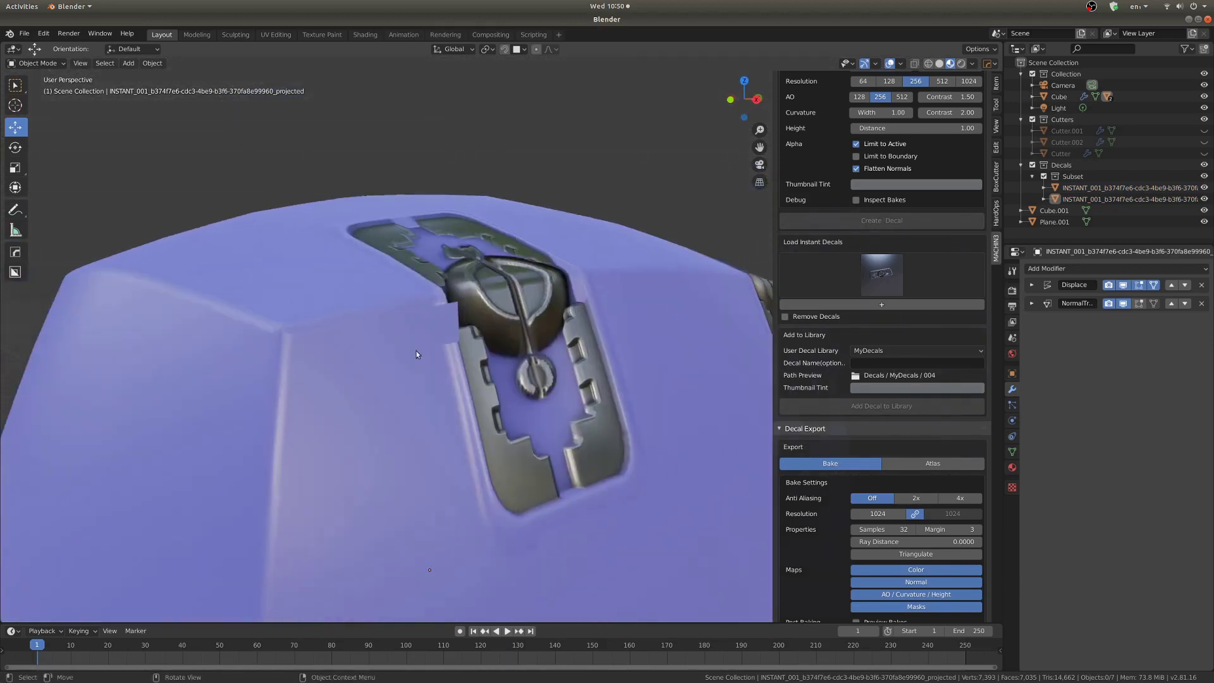
{"action": "scroll", "coordinate": [441, 313], "scroll_direction": "up", "scroll_amount": 4}
{"action": "scroll", "coordinate": [370, 277], "scroll_direction": "down", "scroll_amount": 5}
{"action": "left_click", "coordinate": [527, 279]}
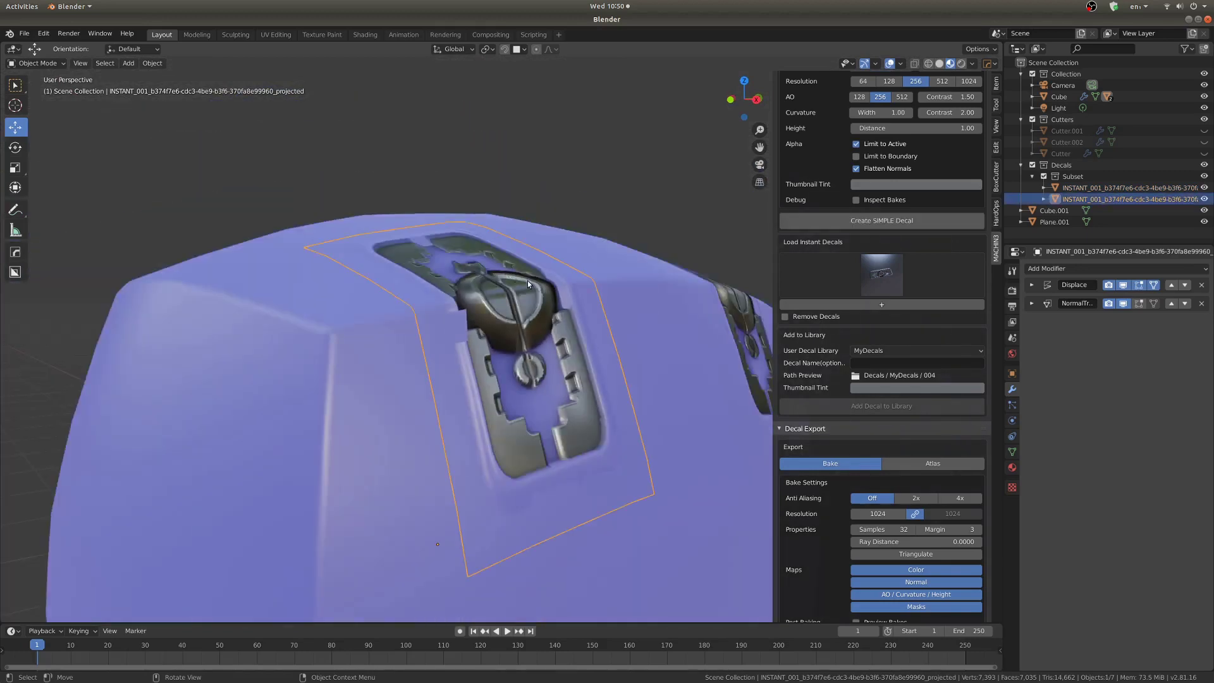
{"action": "key", "text": "d"}
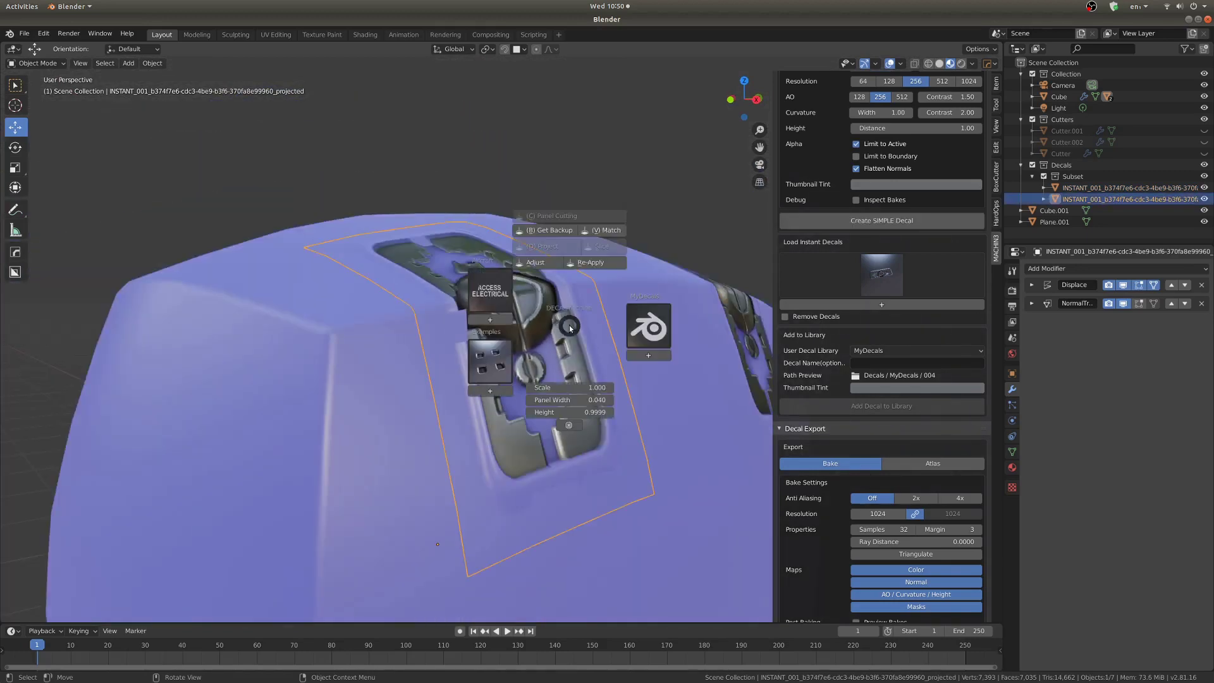
{"action": "left_click", "coordinate": [548, 262]}
{"action": "left_click", "coordinate": [548, 261]}
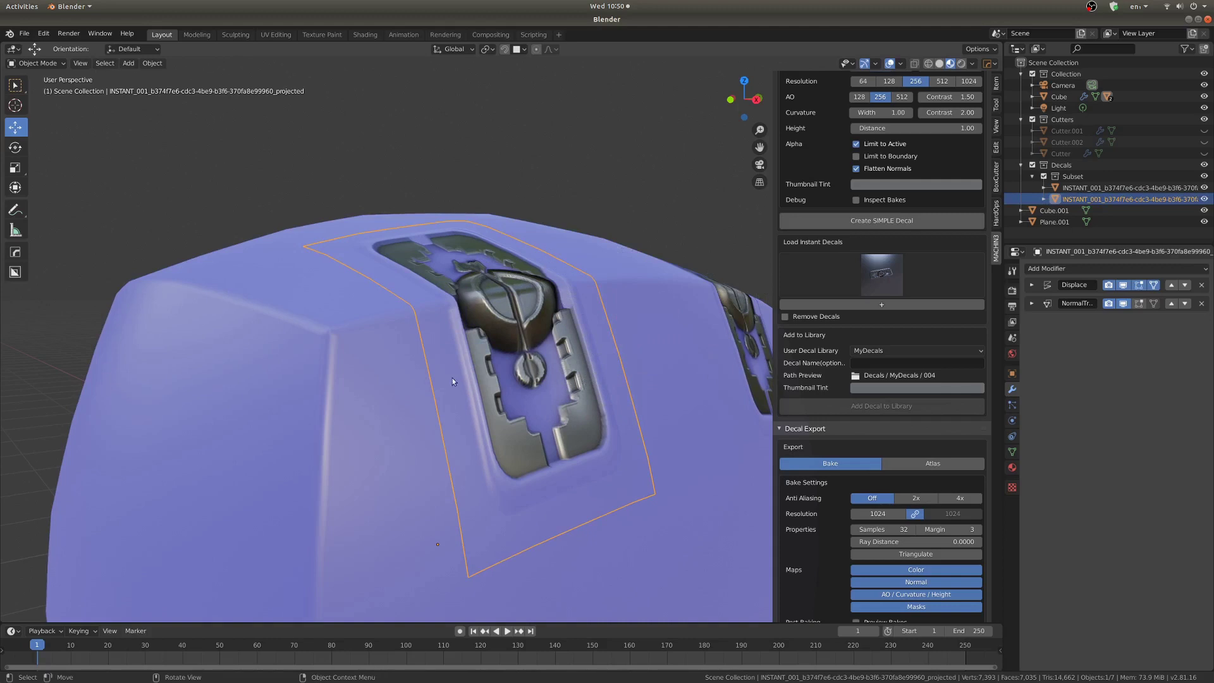
Adjust the same projected decal again, raising its height by about 0.004 and changing its parallax amount, and deselect it.
{"action": "middle_click_drag", "start_coordinate": [530, 403], "coordinate": [498, 337]}
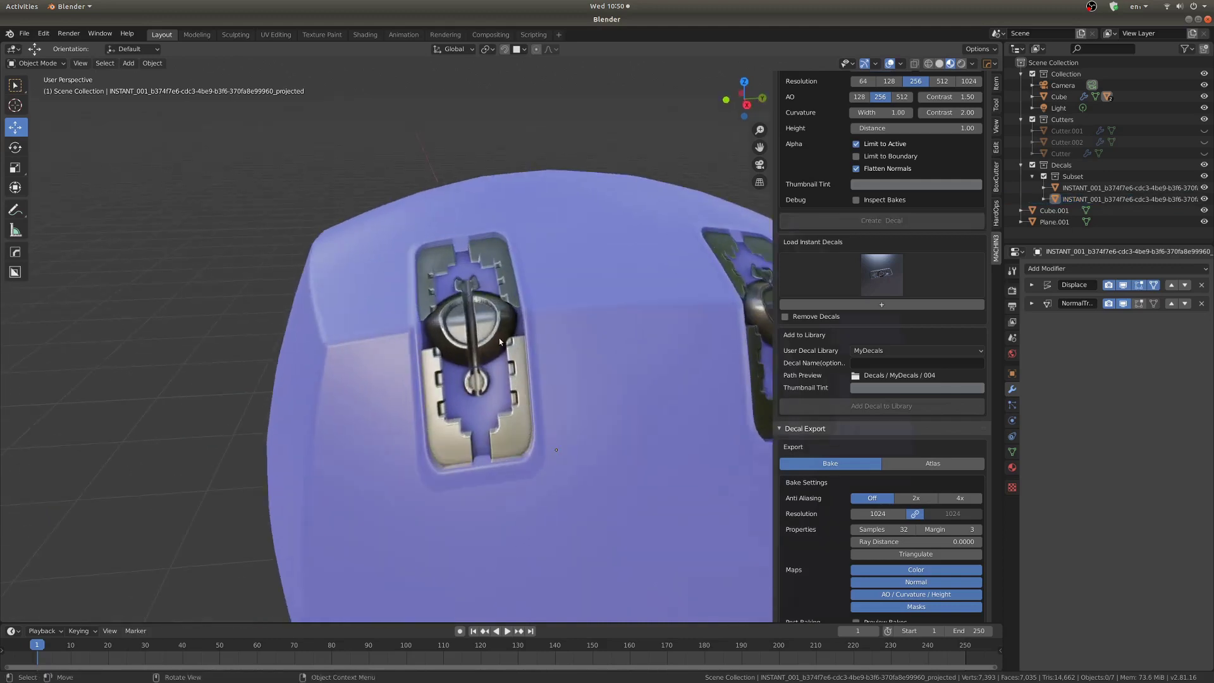
{"action": "scroll", "coordinate": [529, 341], "scroll_direction": "down", "scroll_amount": 3}
{"action": "scroll", "coordinate": [559, 347], "scroll_direction": "up", "scroll_amount": 3}
{"action": "key", "text": "d"}
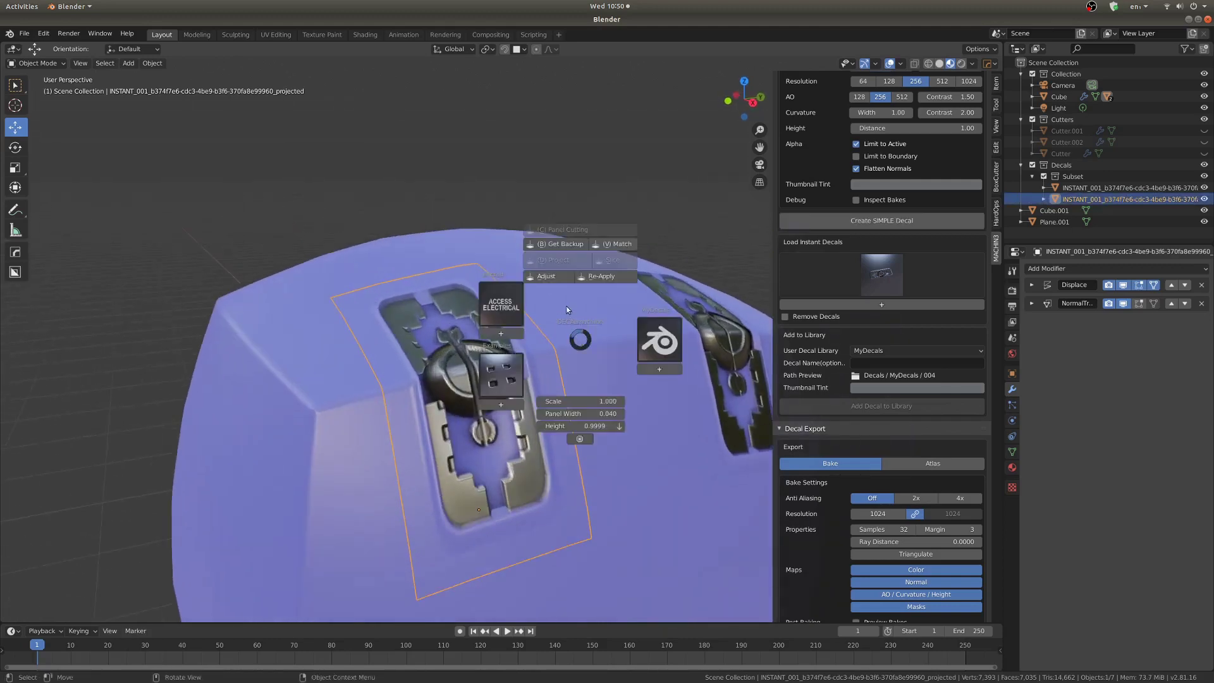
{"action": "left_click", "coordinate": [540, 274]}
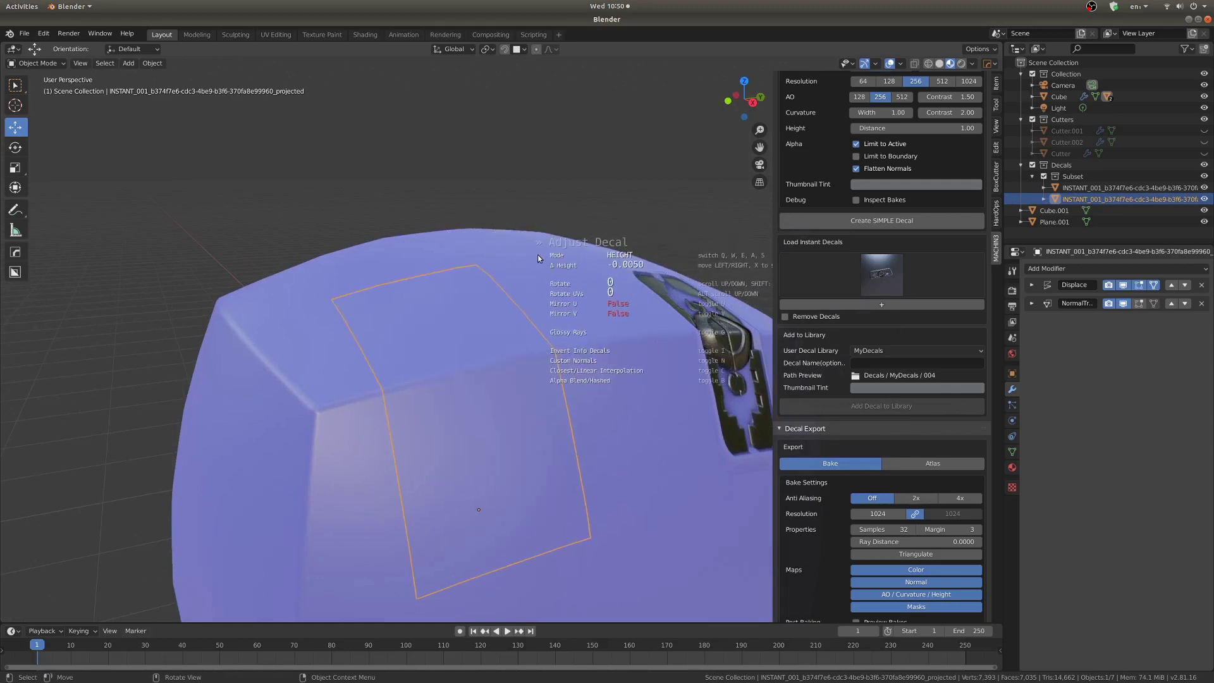
{"action": "mouse_move", "coordinate": [581, 215]}
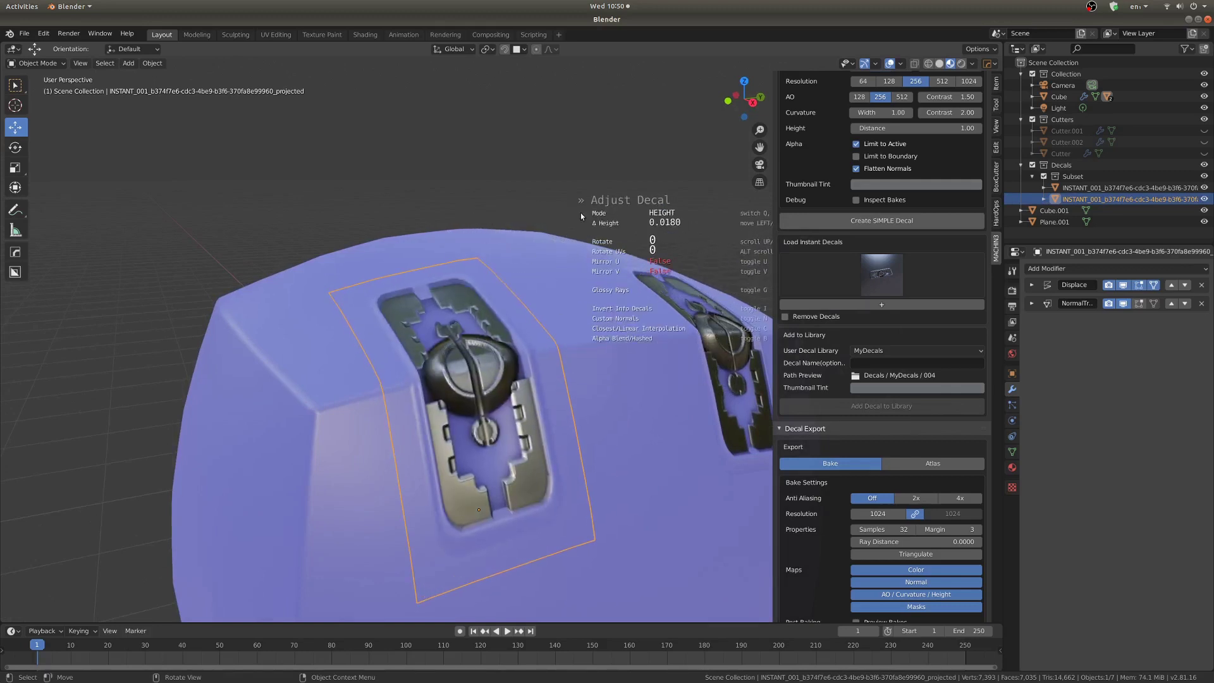
{"action": "key", "text": "alt+h"}
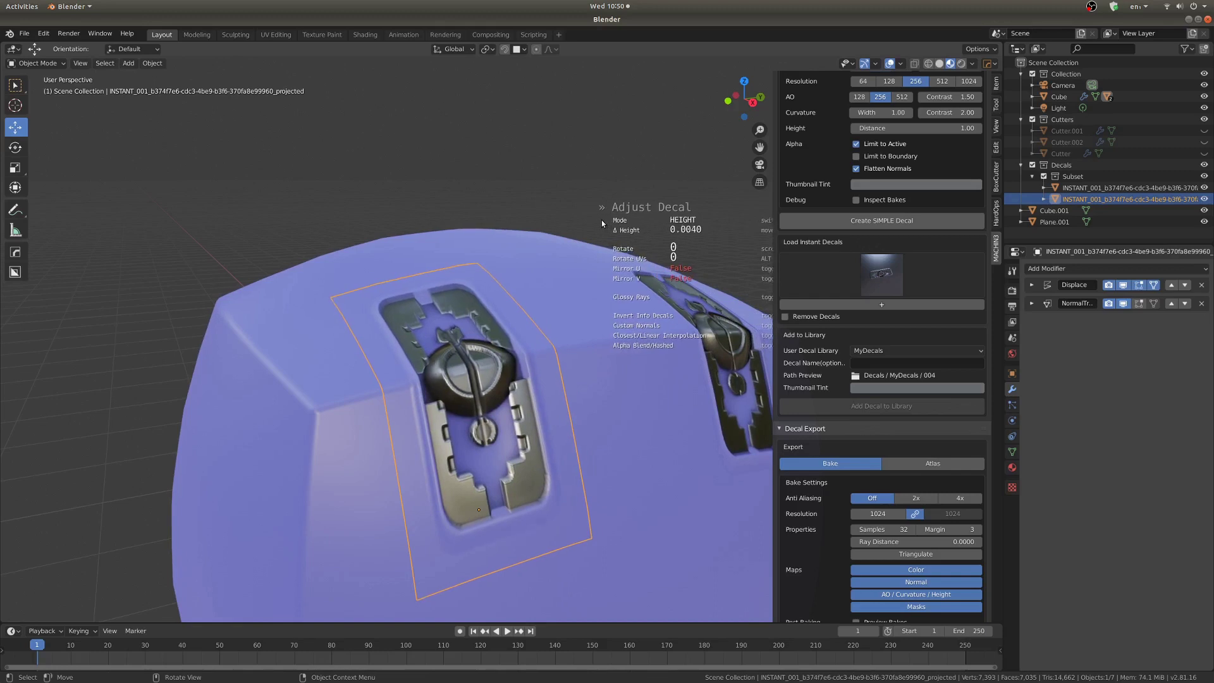
{"action": "key", "text": "p"}
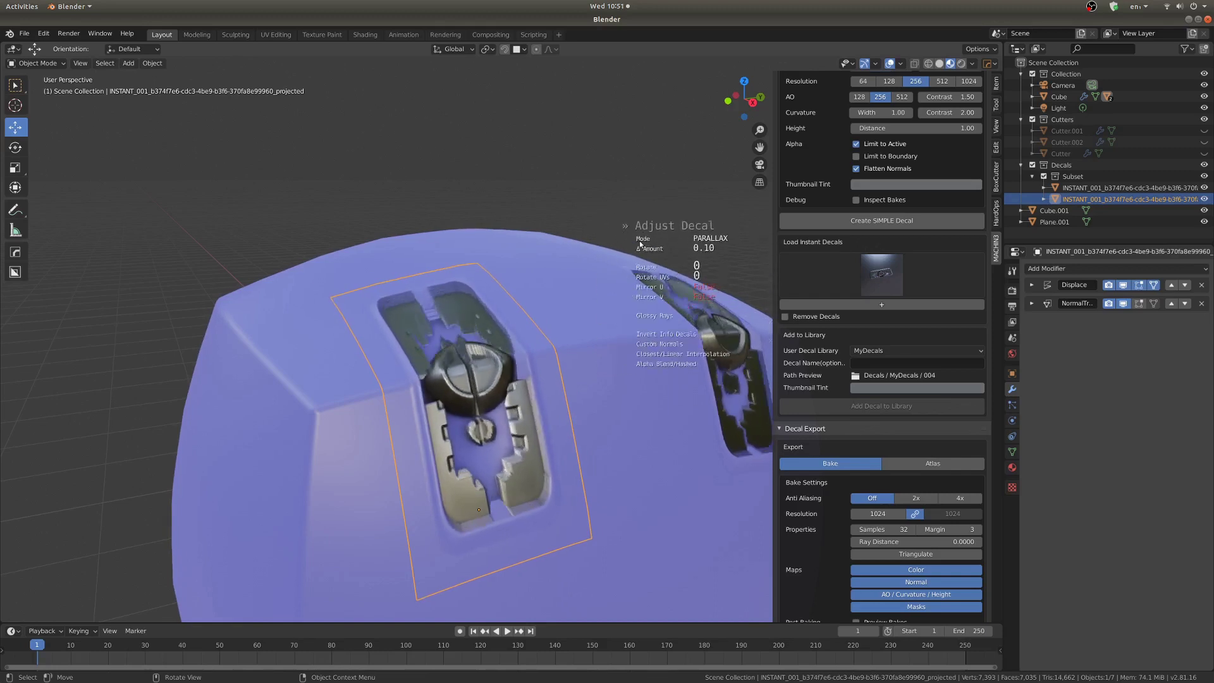
{"action": "mouse_move", "coordinate": [613, 378]}
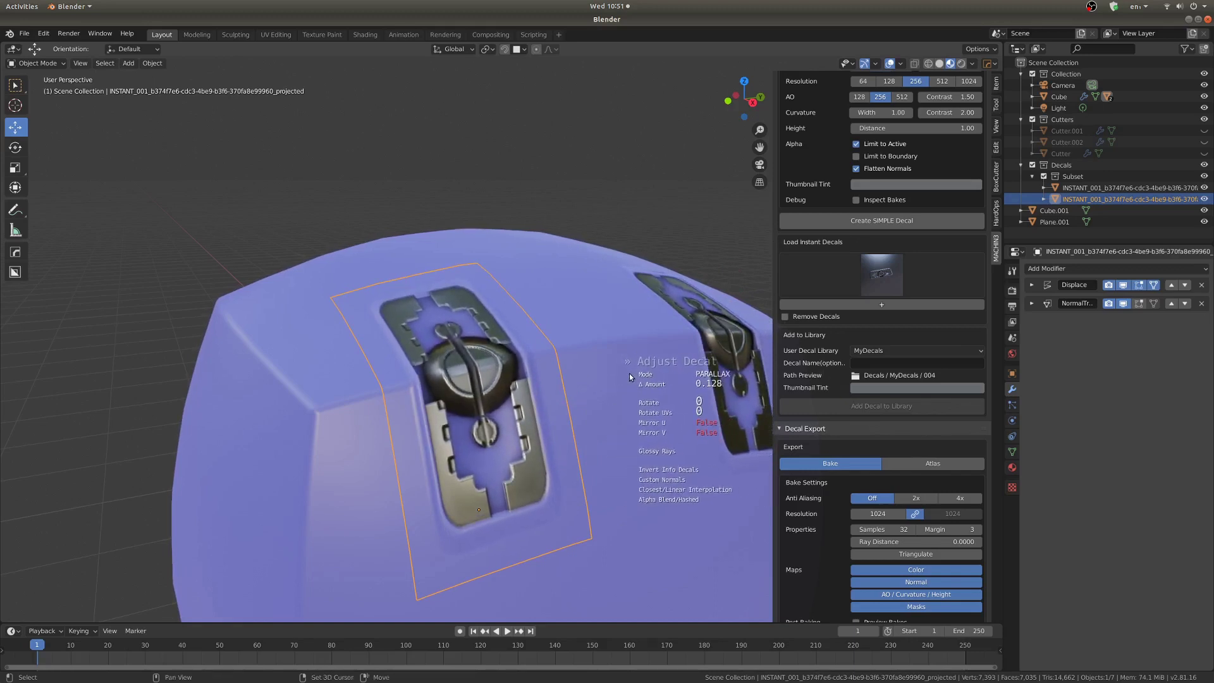
{"action": "left_click", "coordinate": [632, 374]}
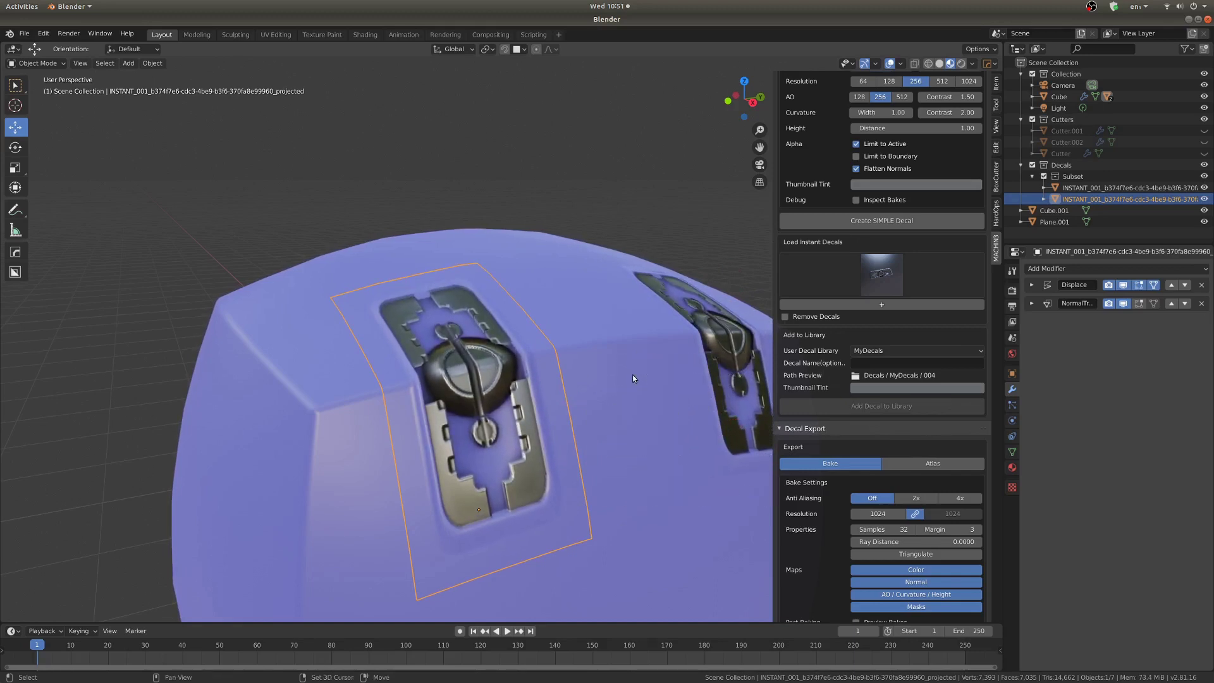
{"action": "key", "text": "alt+a"}
Examine both projected decals on the rounded cube and the source panel they were baked from.
{"action": "middle_click_drag", "start_coordinate": [570, 356], "coordinate": [536, 339]}
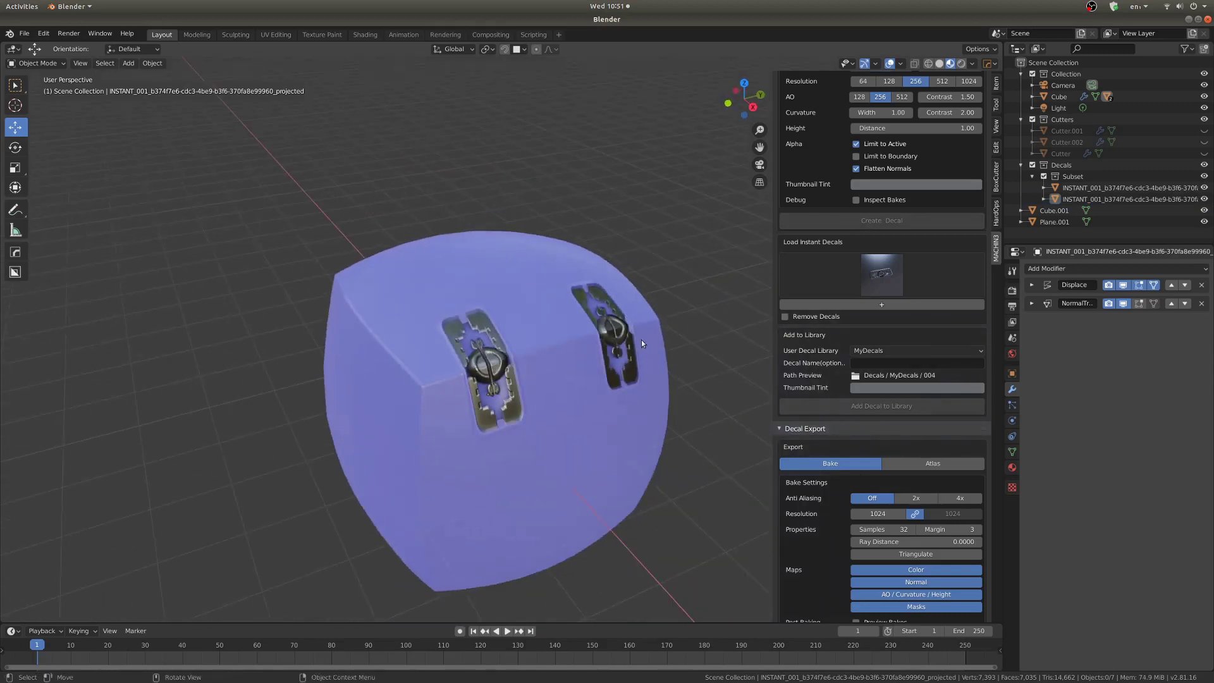
{"action": "key", "text": "Home"}
{"action": "middle_click_drag", "start_coordinate": [524, 381], "coordinate": [556, 400]}
{"action": "scroll", "coordinate": [556, 400], "scroll_direction": "up", "scroll_amount": 8}
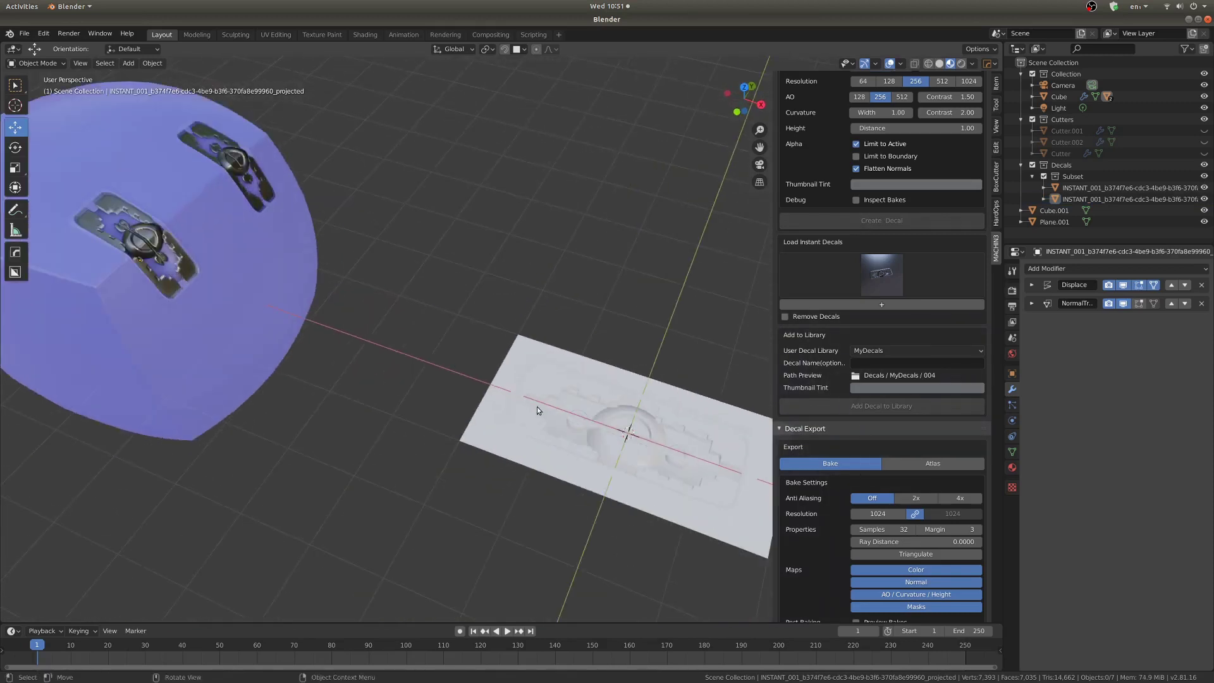